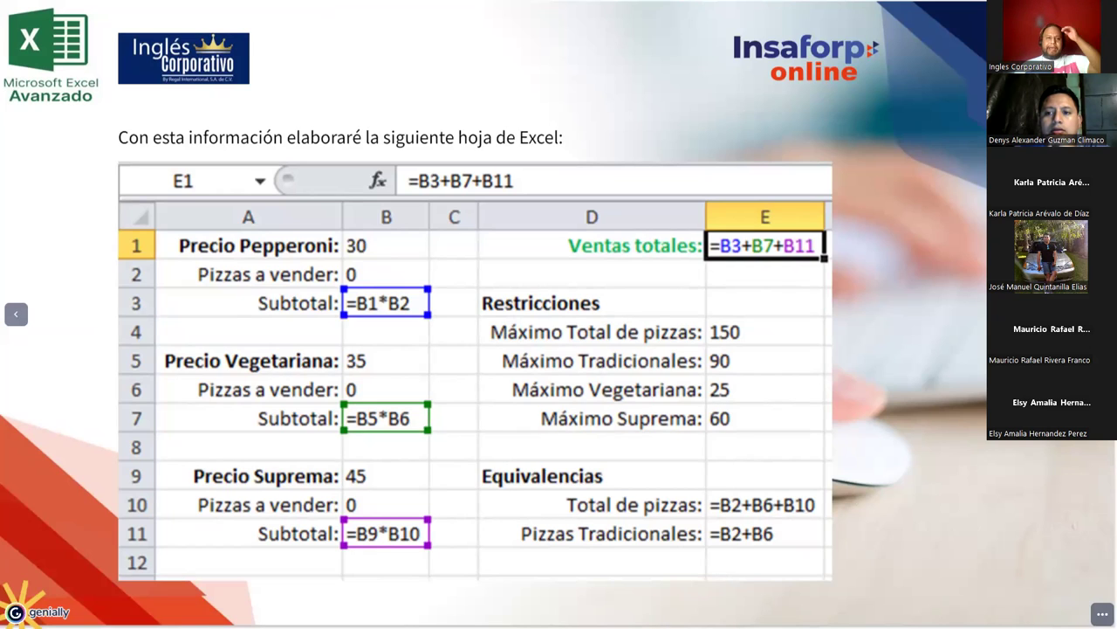
Switch to Excel, open the recent Semana 3 workbook and add a new sheet named Ejercicio 10.
{"action": "key", "text": "alt+Tab"}
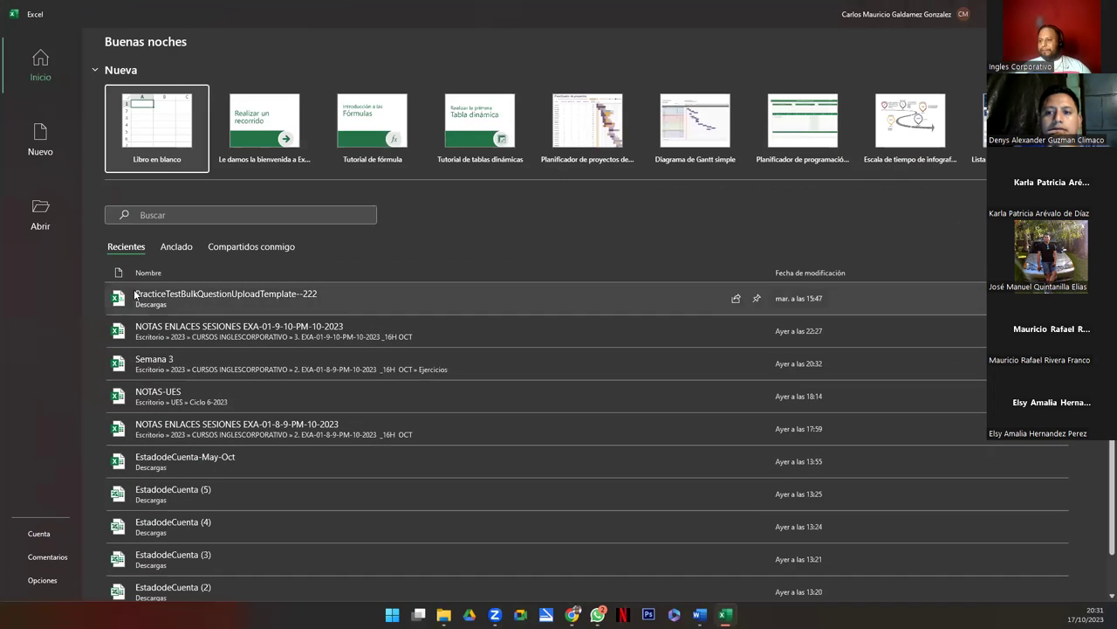
{"action": "left_click", "coordinate": [170, 367]}
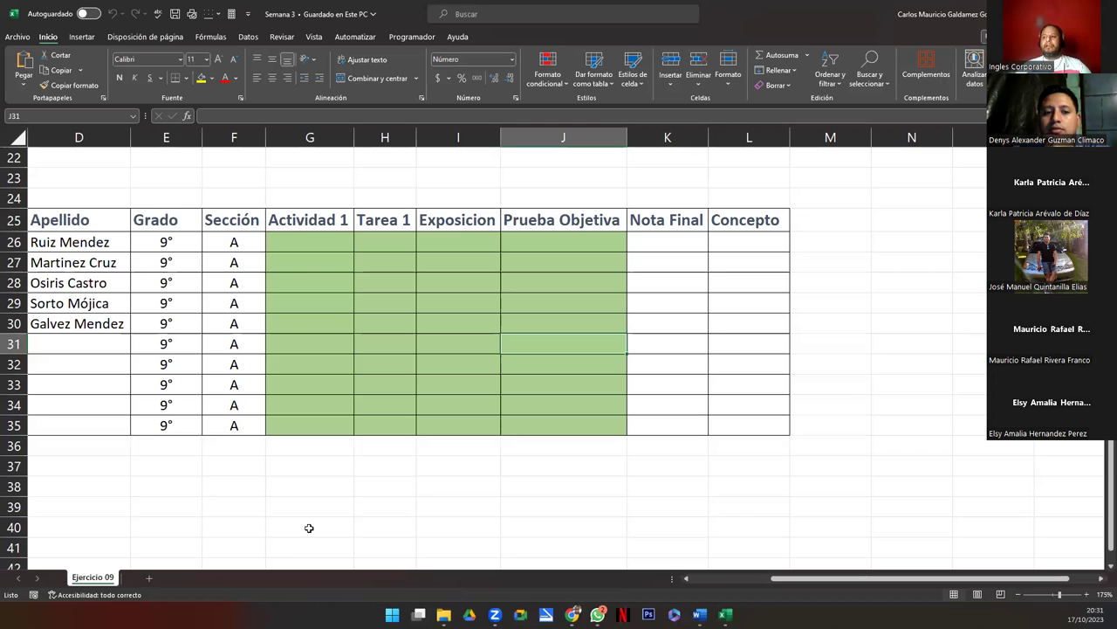
{"action": "left_click", "coordinate": [146, 577]}
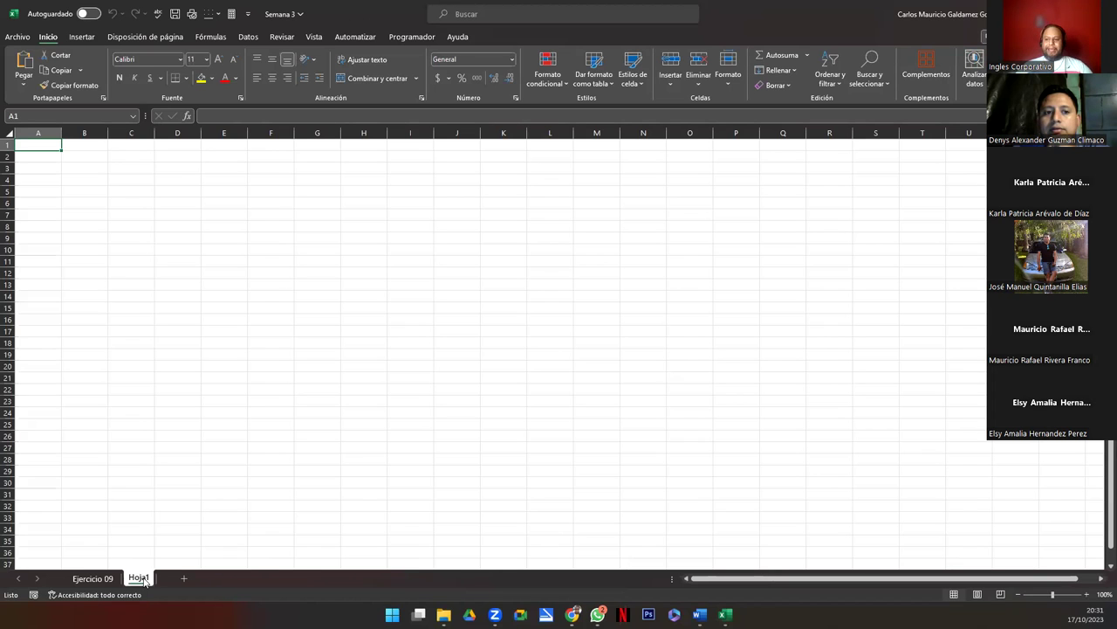
{"action": "double_click", "coordinate": [140, 578]}
{"action": "type", "text": "Ejercicio 10"}
{"action": "key", "text": "Return"}
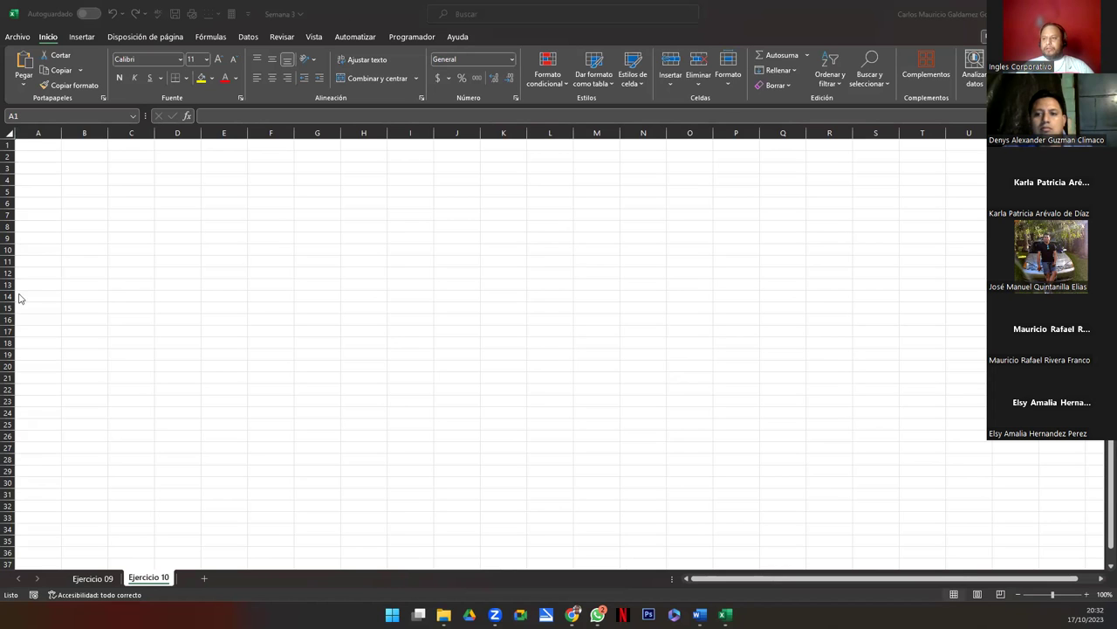
{"action": "scroll", "coordinate": [247, 346], "scroll_direction": "up", "scroll_amount": 2}
{"action": "scroll", "coordinate": [246, 347], "scroll_direction": "up", "scroll_amount": 1}
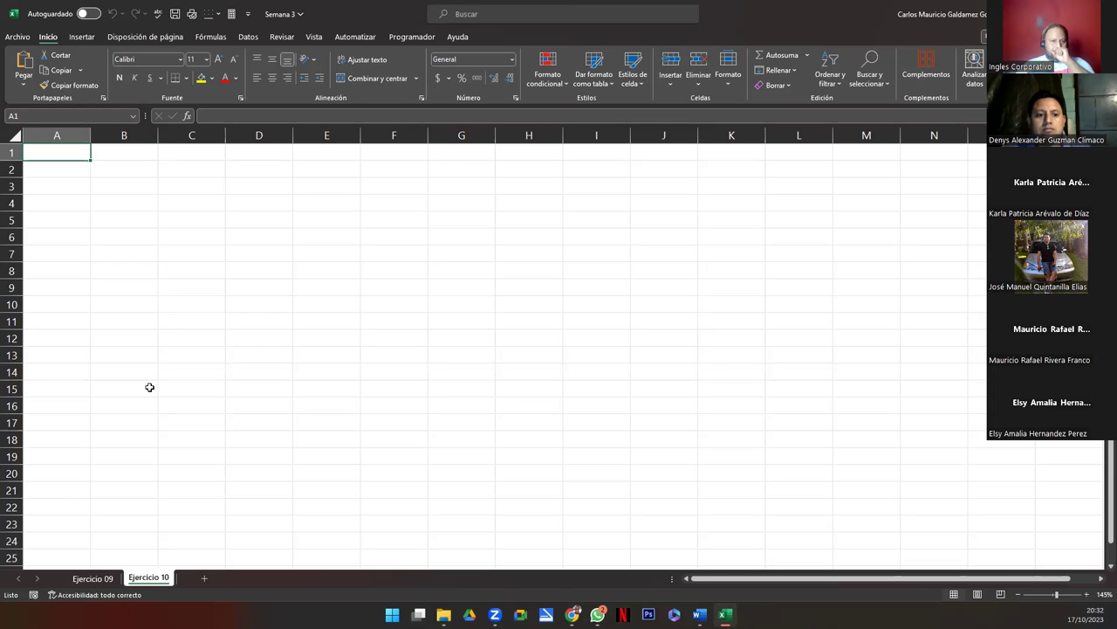
Check the data analysis commands for the Solver tool and read its description.
{"action": "left_click", "coordinate": [127, 169]}
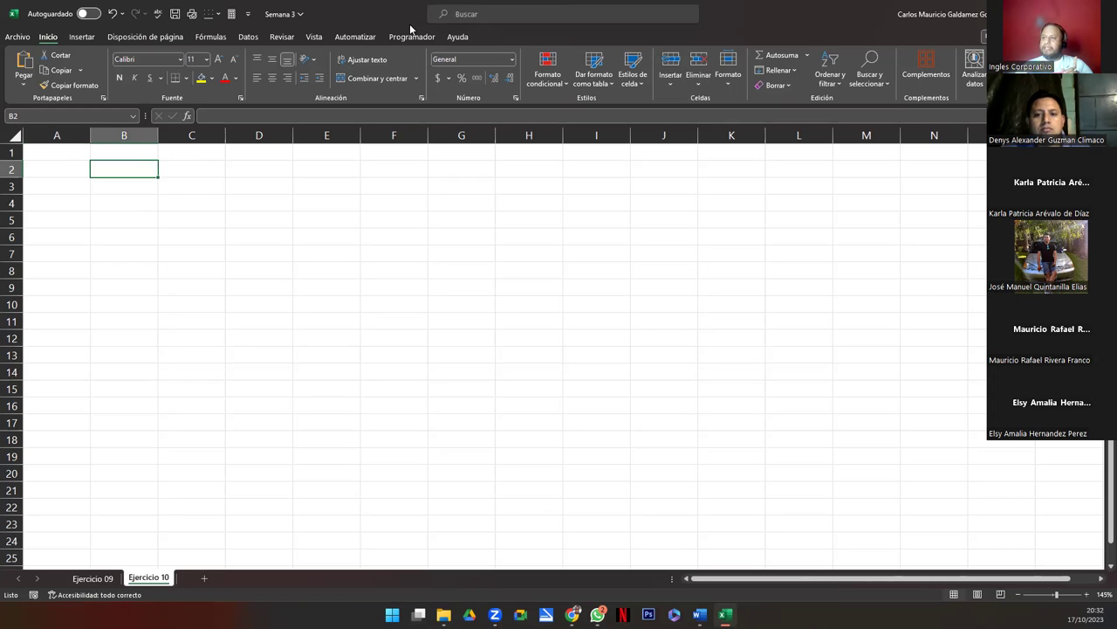
{"action": "left_click", "coordinate": [248, 38]}
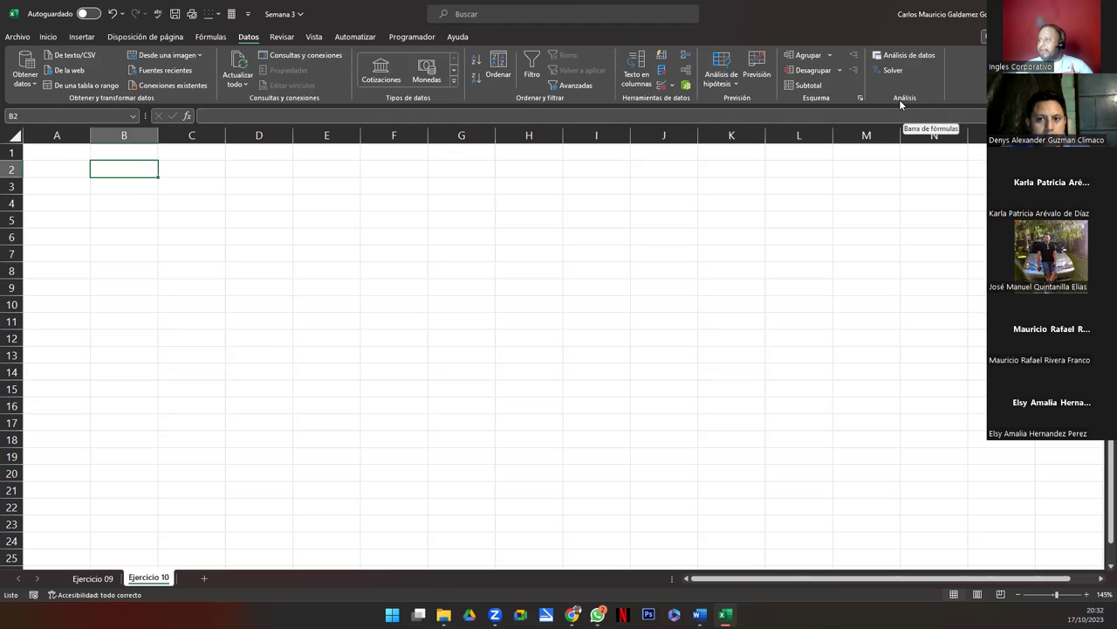
{"action": "left_click", "coordinate": [860, 99]}
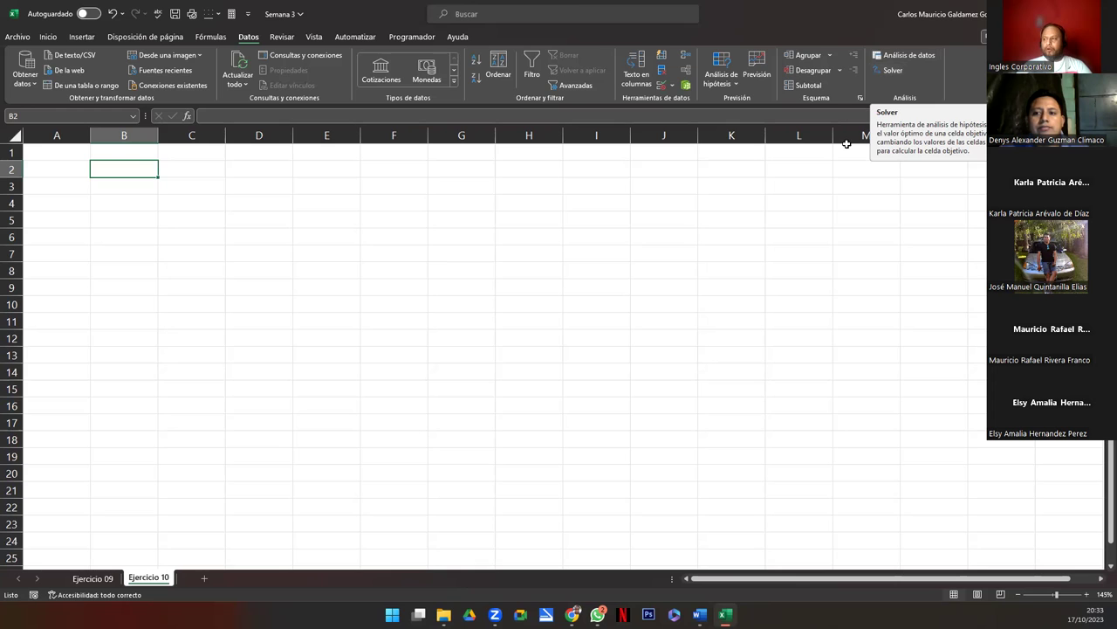
{"action": "left_click", "coordinate": [682, 223]}
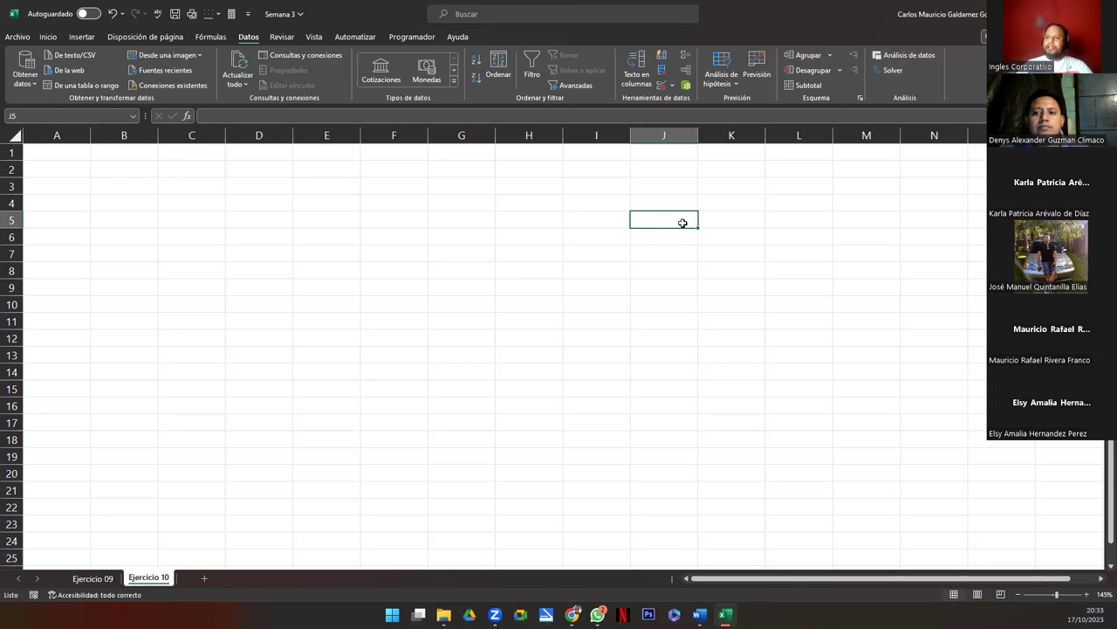
{"action": "left_click", "coordinate": [48, 37]}
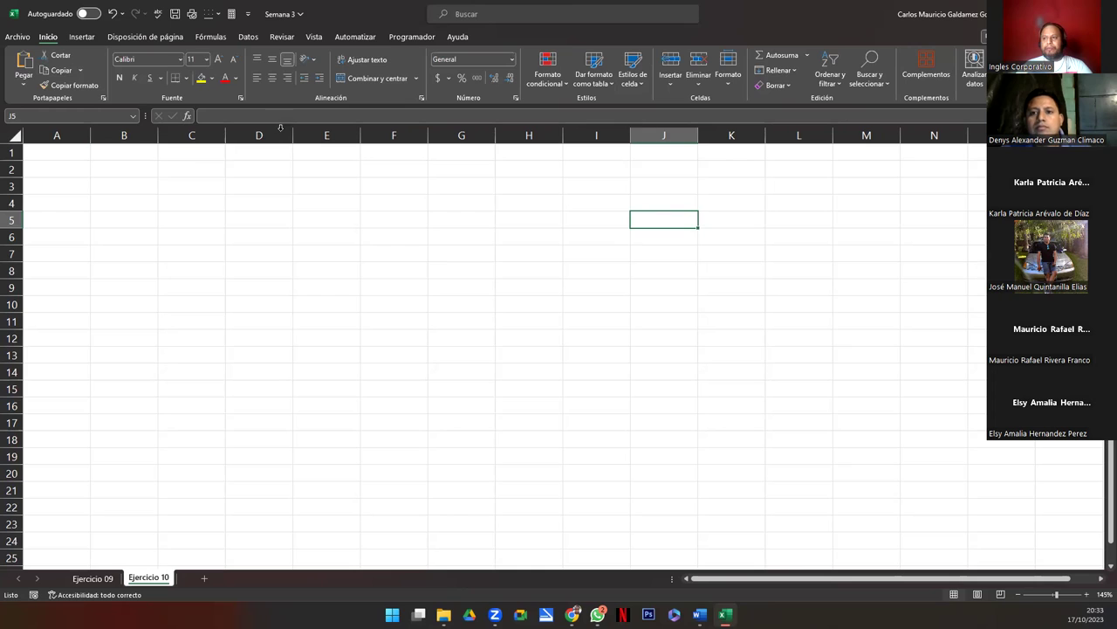
{"action": "left_click", "coordinate": [320, 199]}
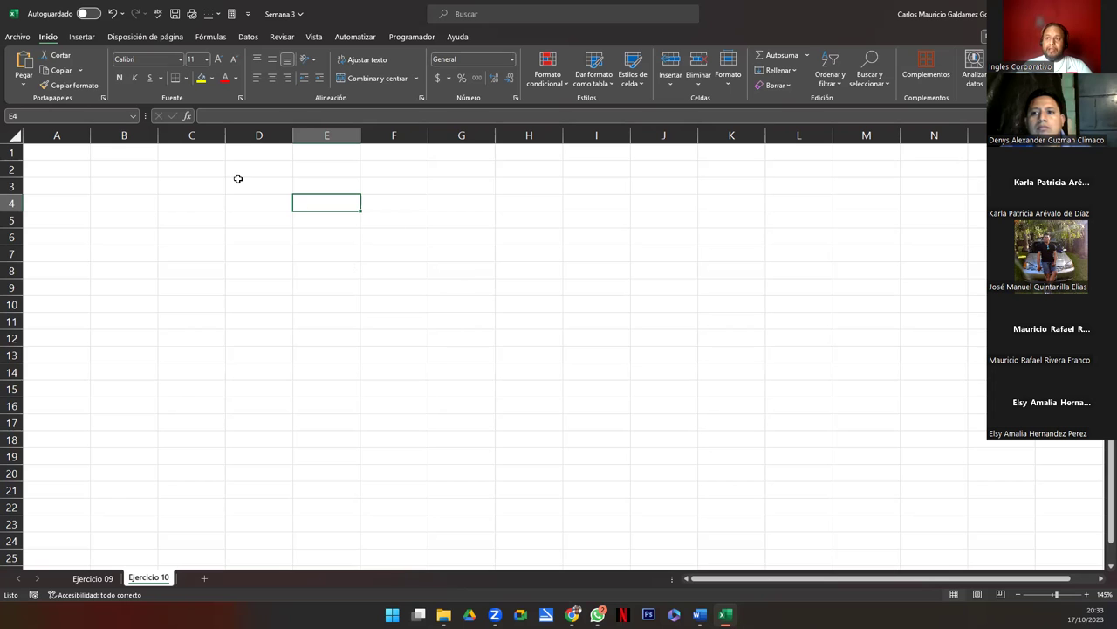
Find Solver among the add-ins in the Excel options and open the management list for Complementos de Excel.
{"action": "left_click", "coordinate": [17, 38]}
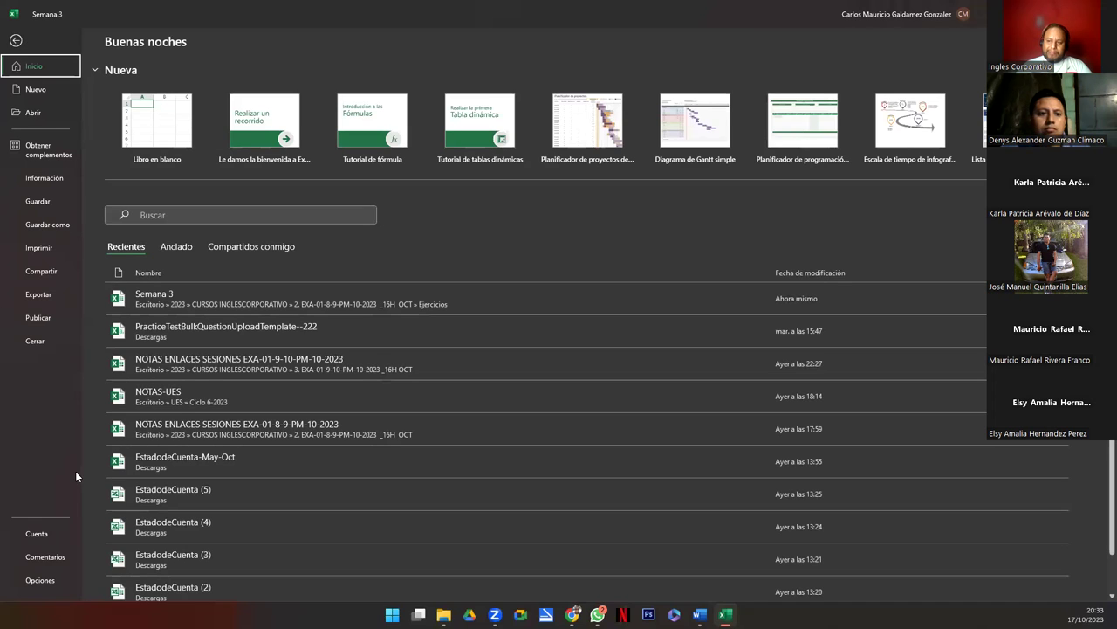
{"action": "left_click", "coordinate": [40, 579]}
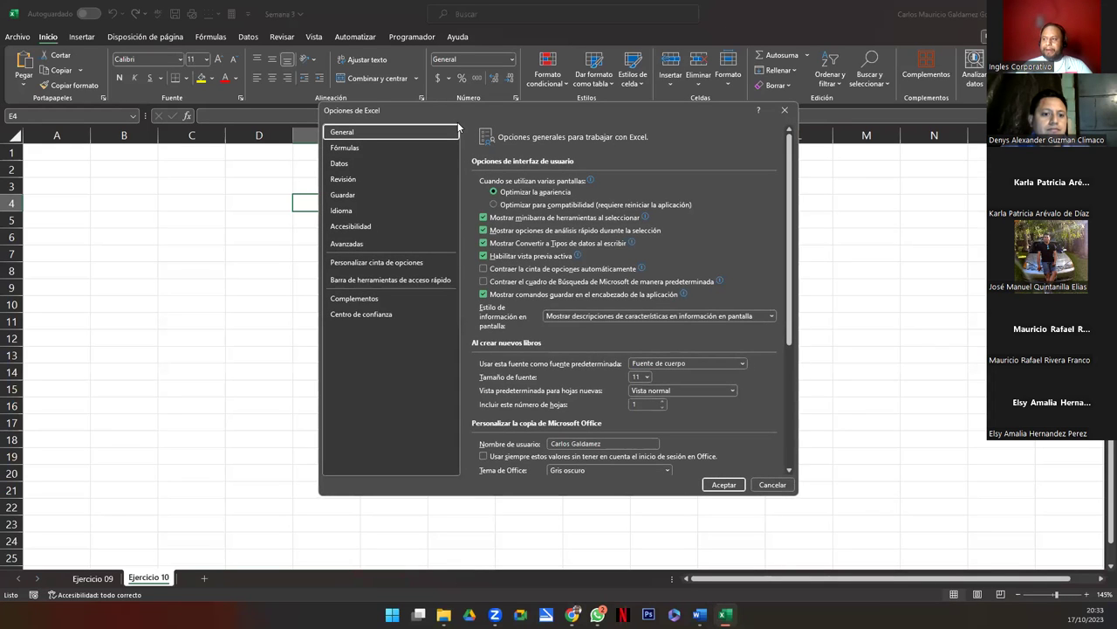
{"action": "left_click_drag", "start_coordinate": [455, 117], "coordinate": [376, 155]}
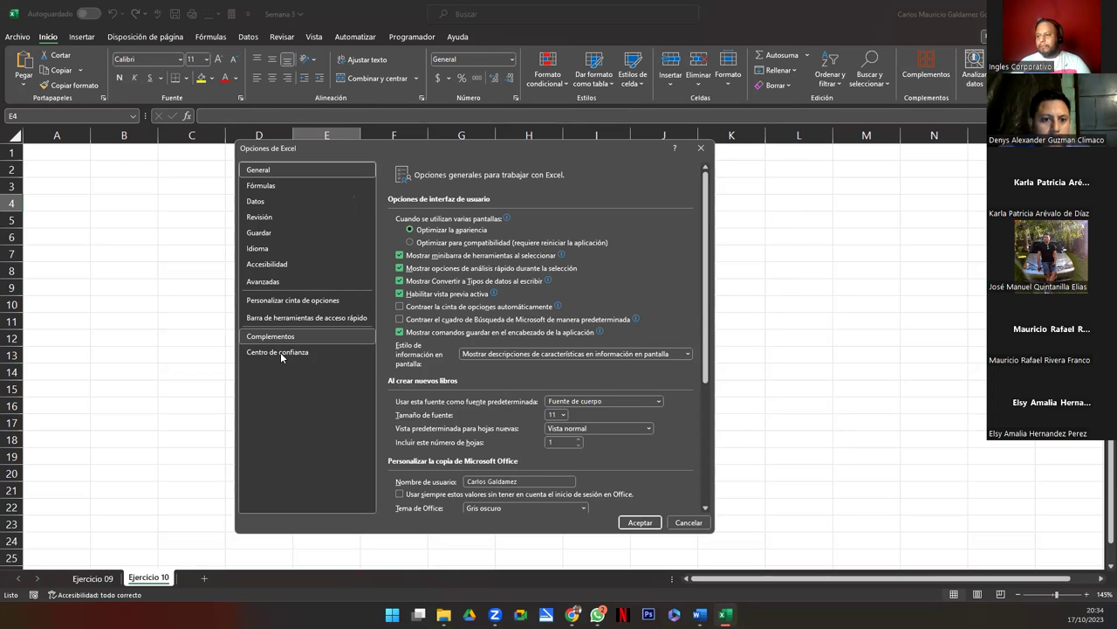
{"action": "left_click", "coordinate": [320, 407]}
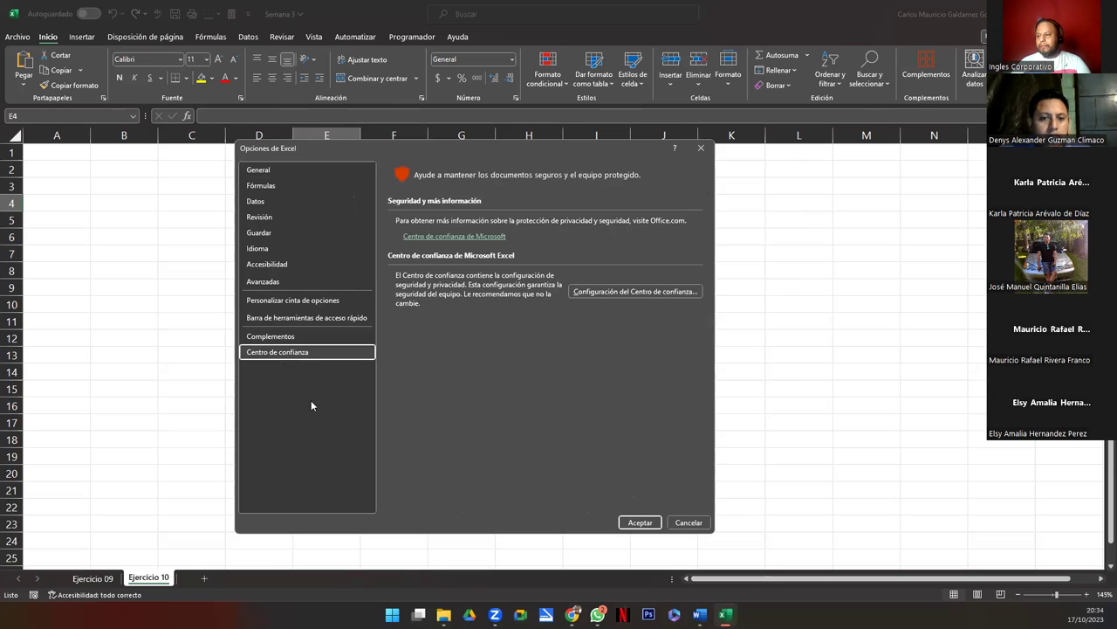
{"action": "left_click", "coordinate": [281, 339]}
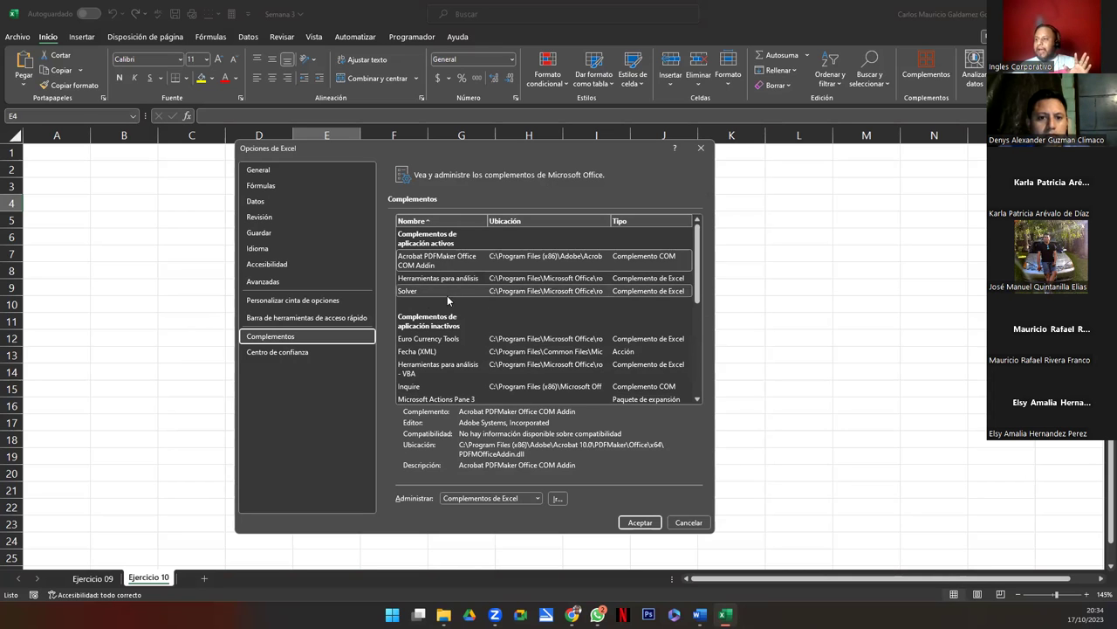
{"action": "left_click", "coordinate": [420, 290]}
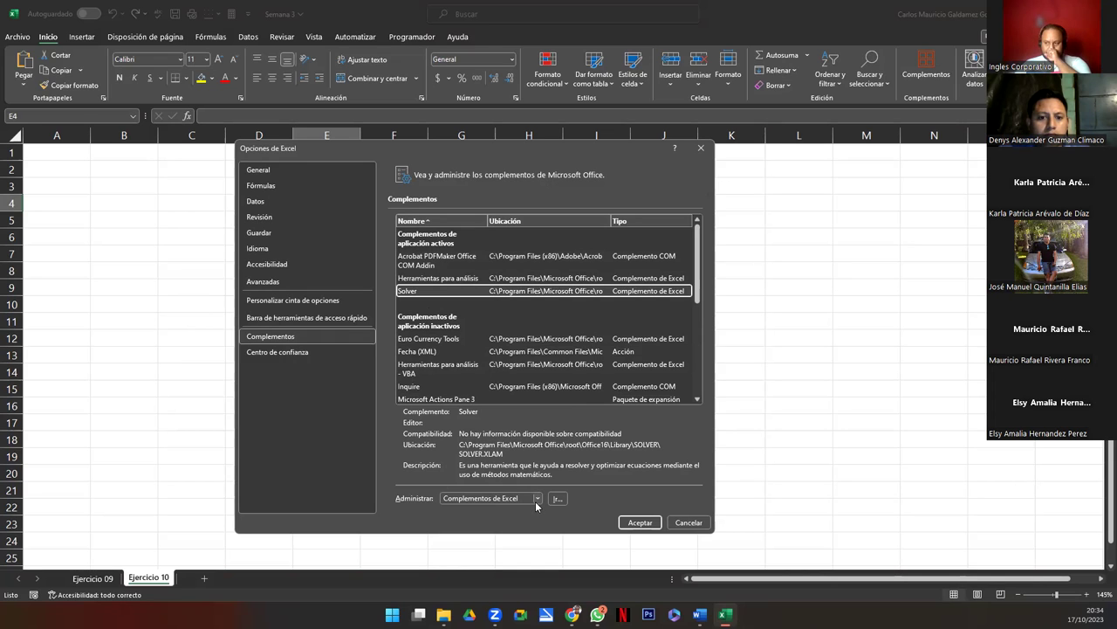
{"action": "left_click", "coordinate": [511, 500]}
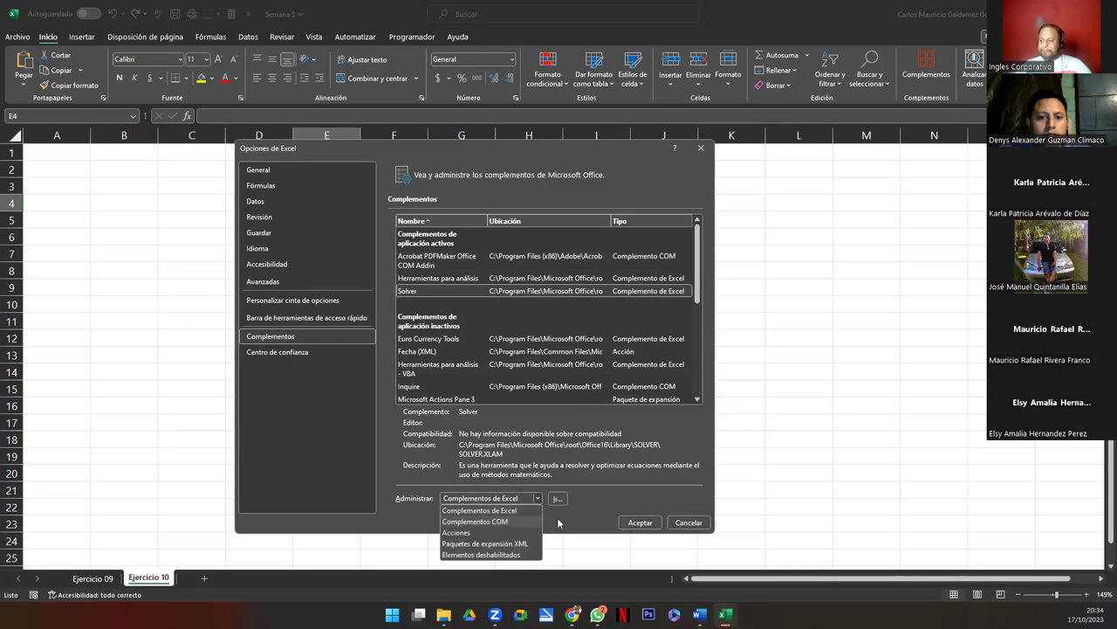
{"action": "left_click", "coordinate": [481, 511]}
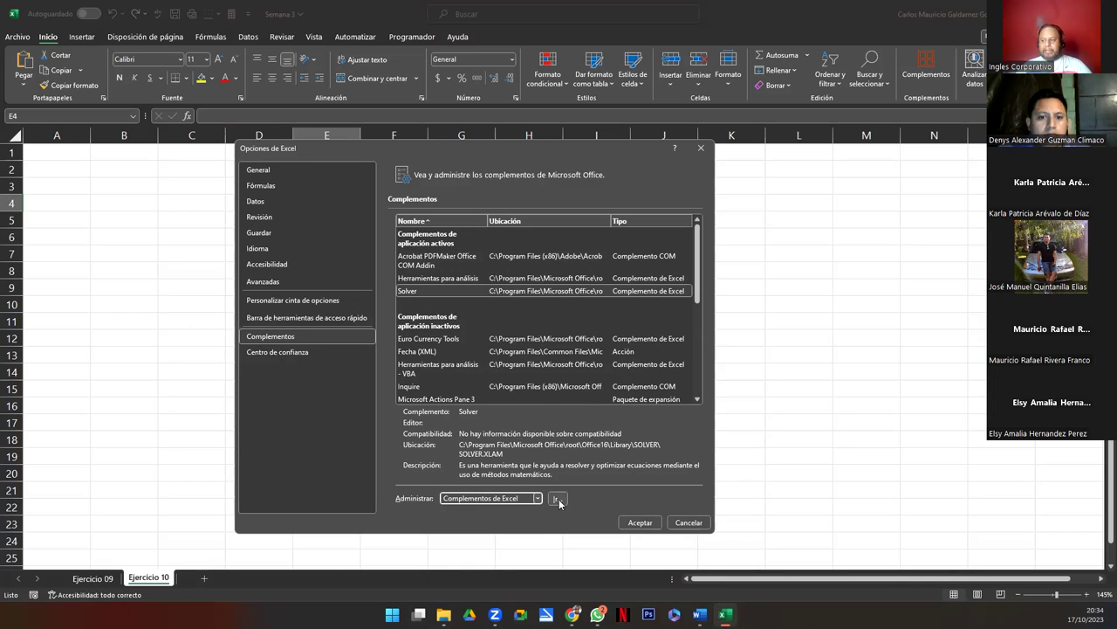
{"action": "left_click", "coordinate": [558, 502]}
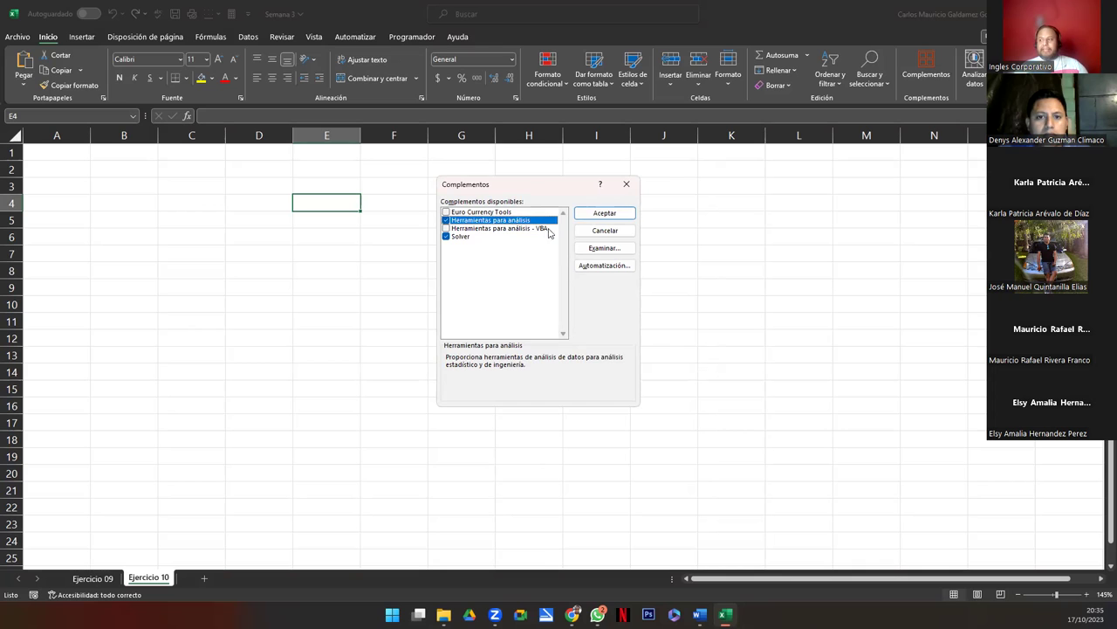
Disable the Herramientas para análisis add-in, leave only Solver enabled, apply the selection and view the data commands.
{"action": "left_click", "coordinate": [447, 236]}
{"action": "left_click", "coordinate": [446, 220]}
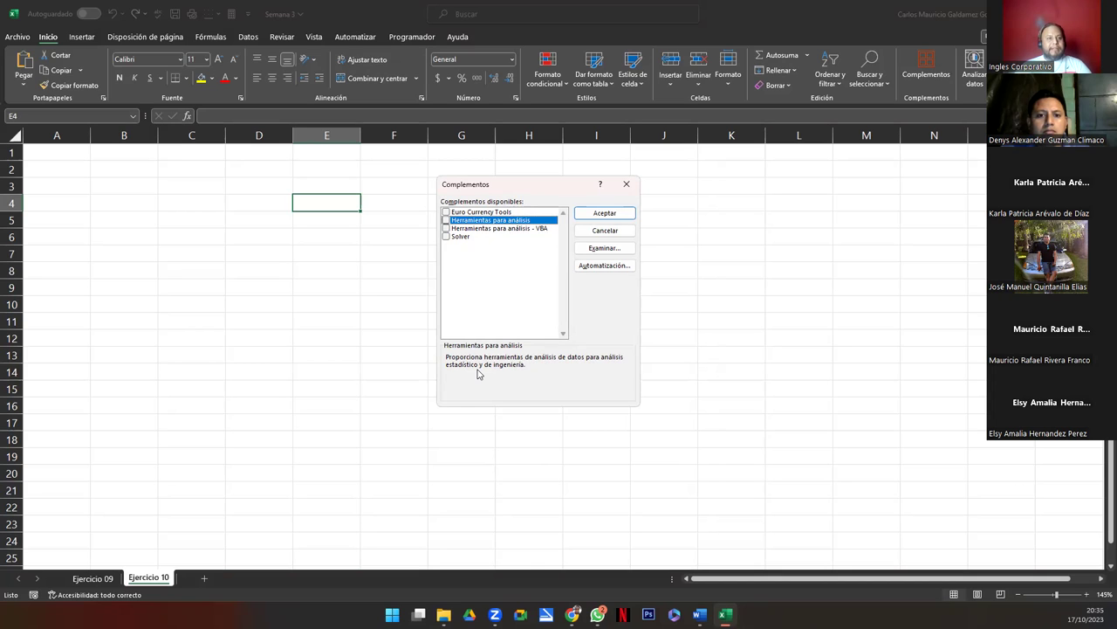
{"action": "left_click", "coordinate": [447, 237]}
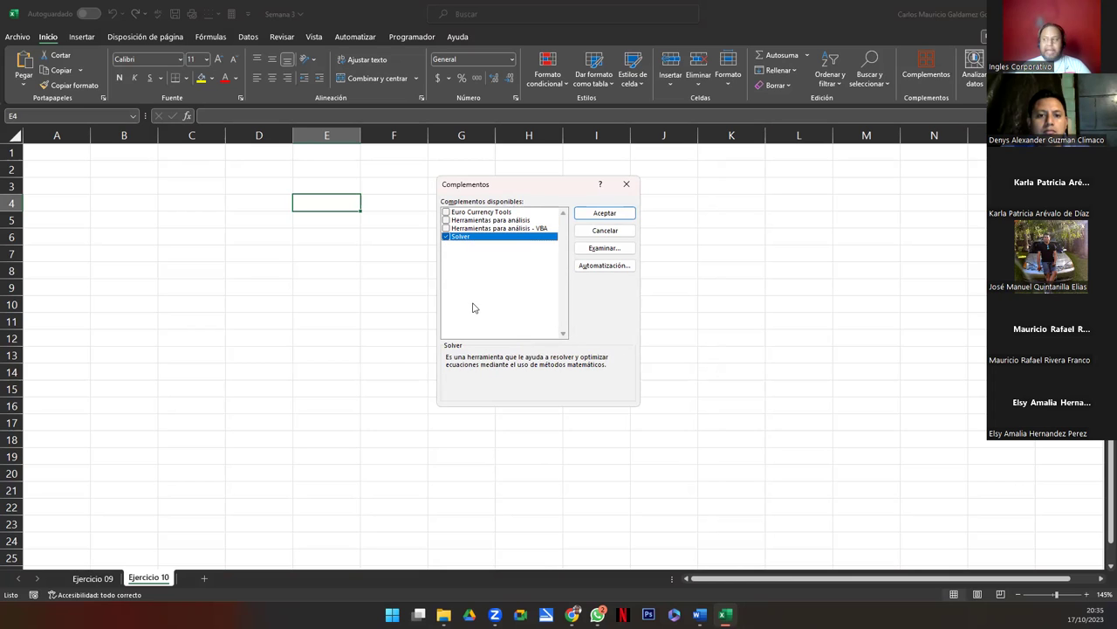
{"action": "left_click", "coordinate": [589, 217]}
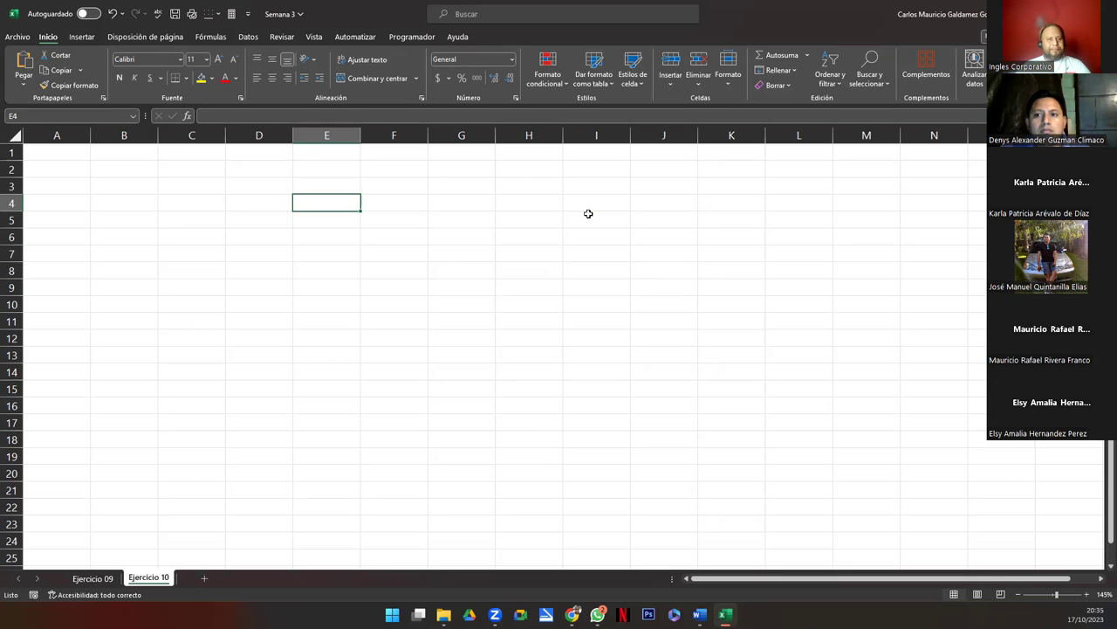
{"action": "left_click", "coordinate": [247, 37]}
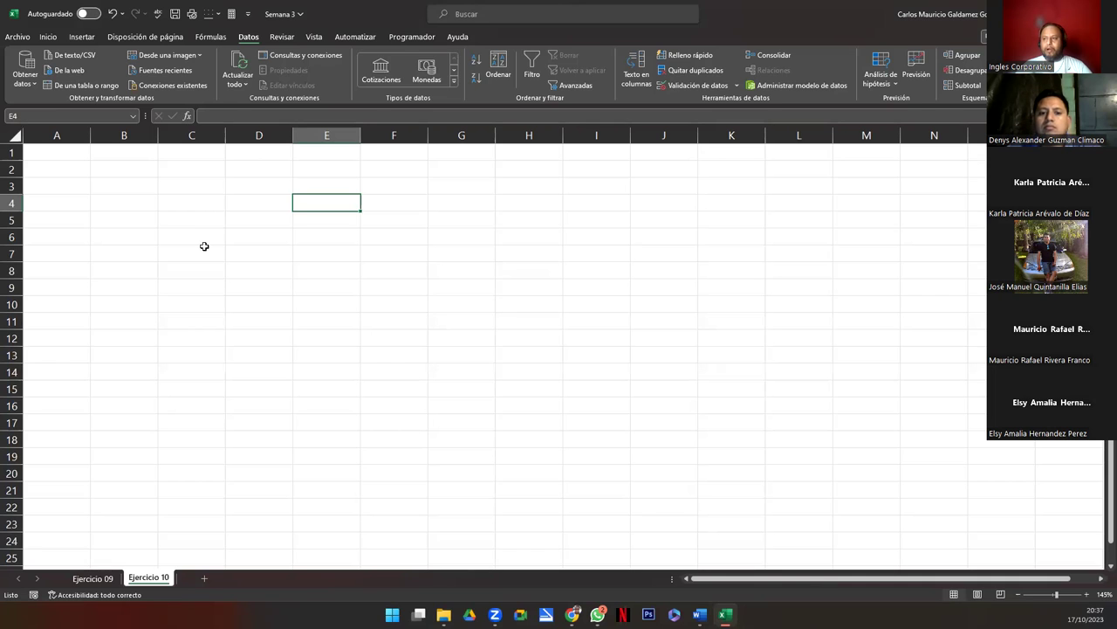
Reduce the workbook window so the reference slide shows beside it, and widen column A.
{"action": "double_click", "coordinate": [351, 14]}
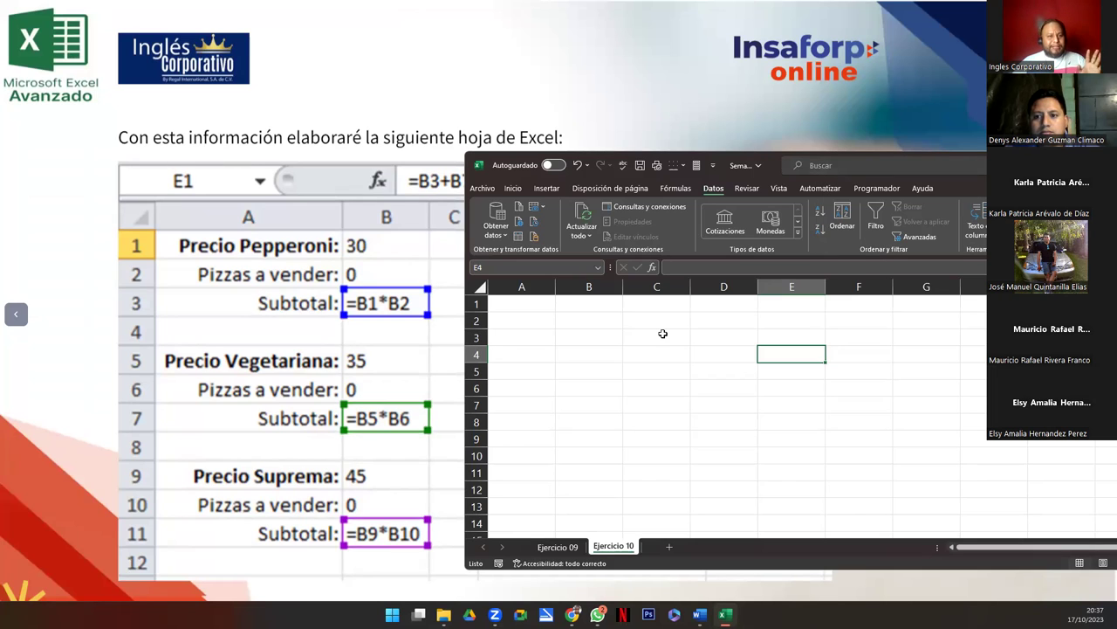
{"action": "left_click_drag", "start_coordinate": [556, 288], "coordinate": [590, 289]}
Enter the labels "Precio Pepperoni:", "Pizzas a vender" and "Subtotal:" in cells A1 to A3.
{"action": "left_click", "coordinate": [556, 303]}
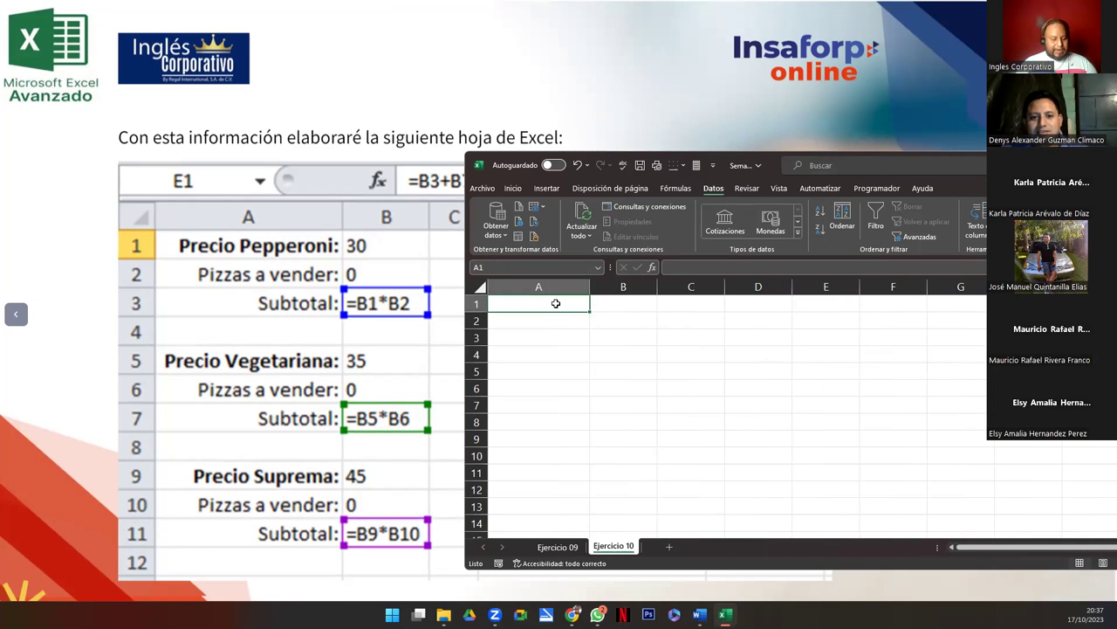
{"action": "type", "text": "pre"}
{"action": "key", "text": "BackSpace"}
{"action": "key", "text": "BackSpace"}
{"action": "key", "text": "BackSpace"}
{"action": "type", "text": "Pr"}
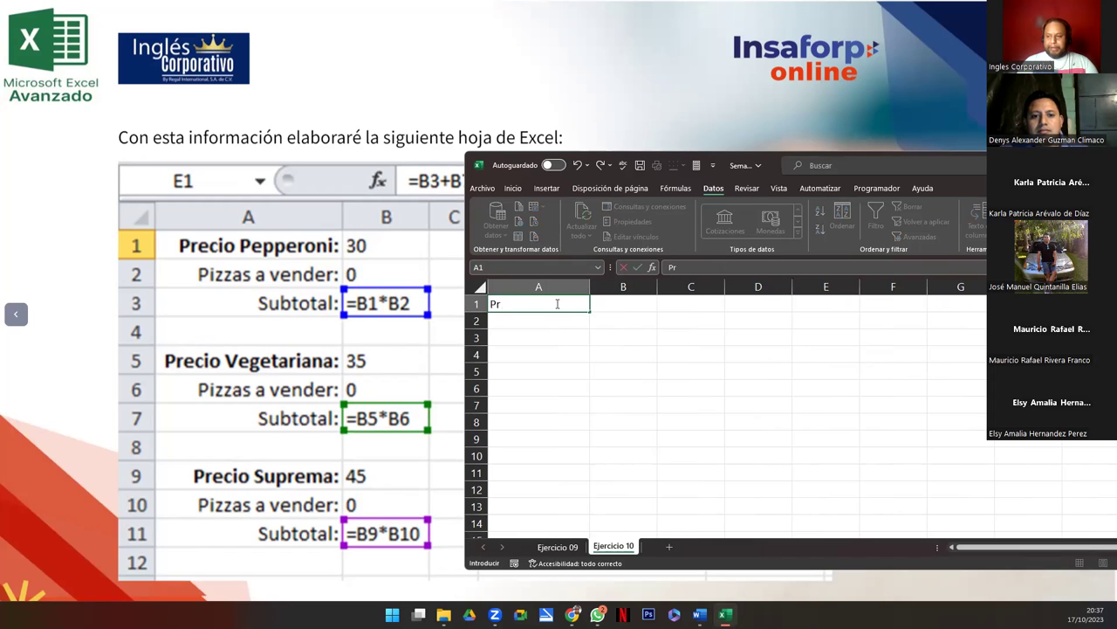
{"action": "type", "text": "ecio Peppe"}
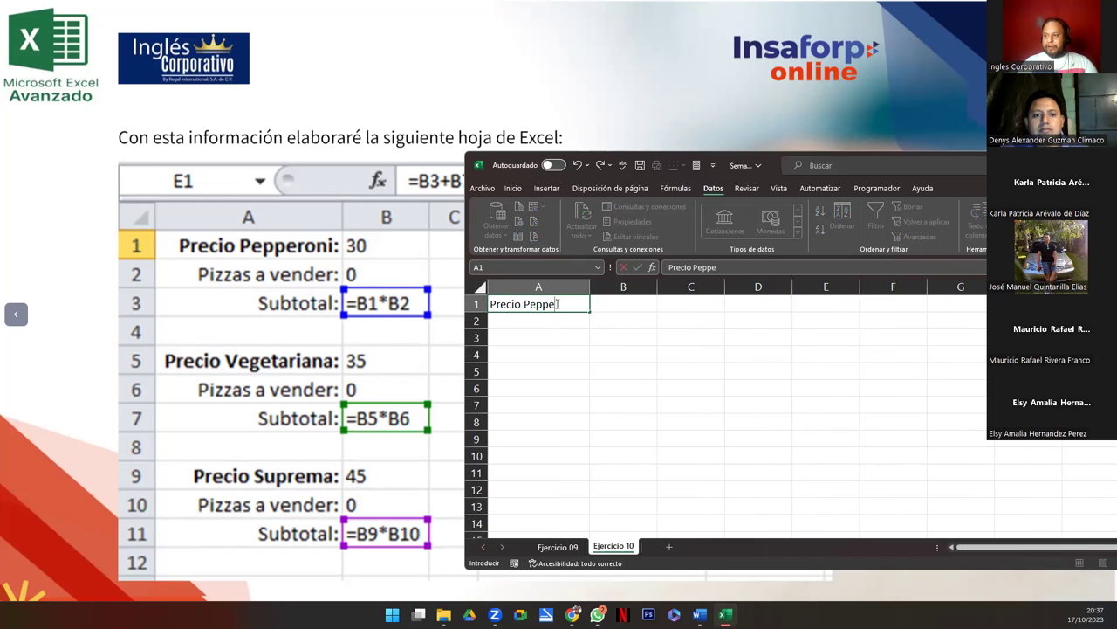
{"action": "type", "text": "roni:"}
{"action": "key", "text": "Return"}
{"action": "type", "text": "Pizzas a vender"}
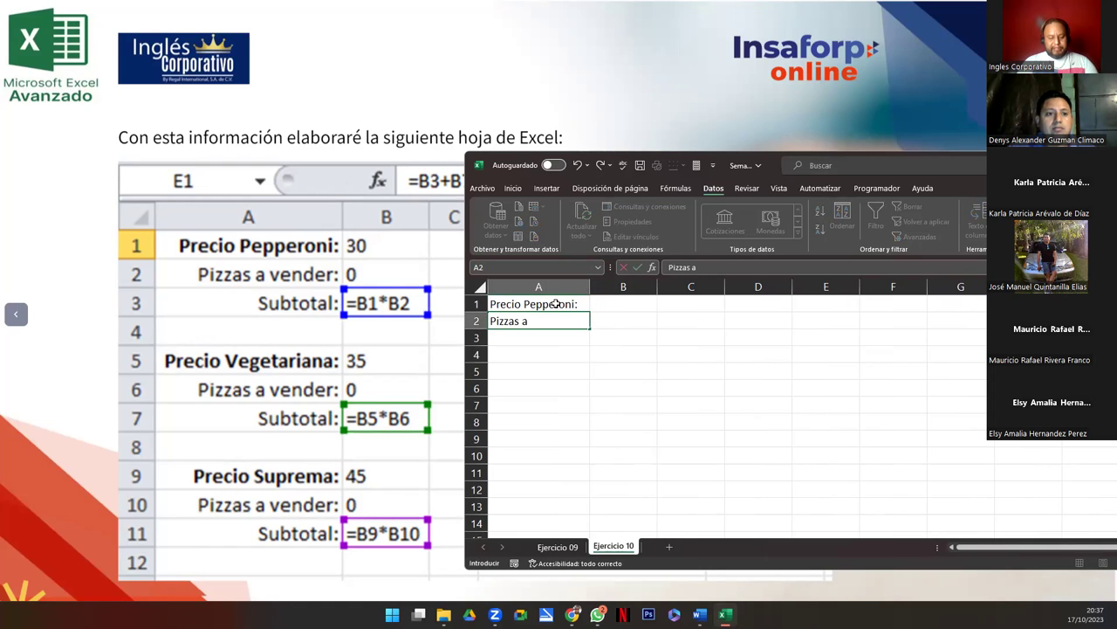
{"action": "key", "text": "Return"}
{"action": "type", "text": "Subtotal:"}
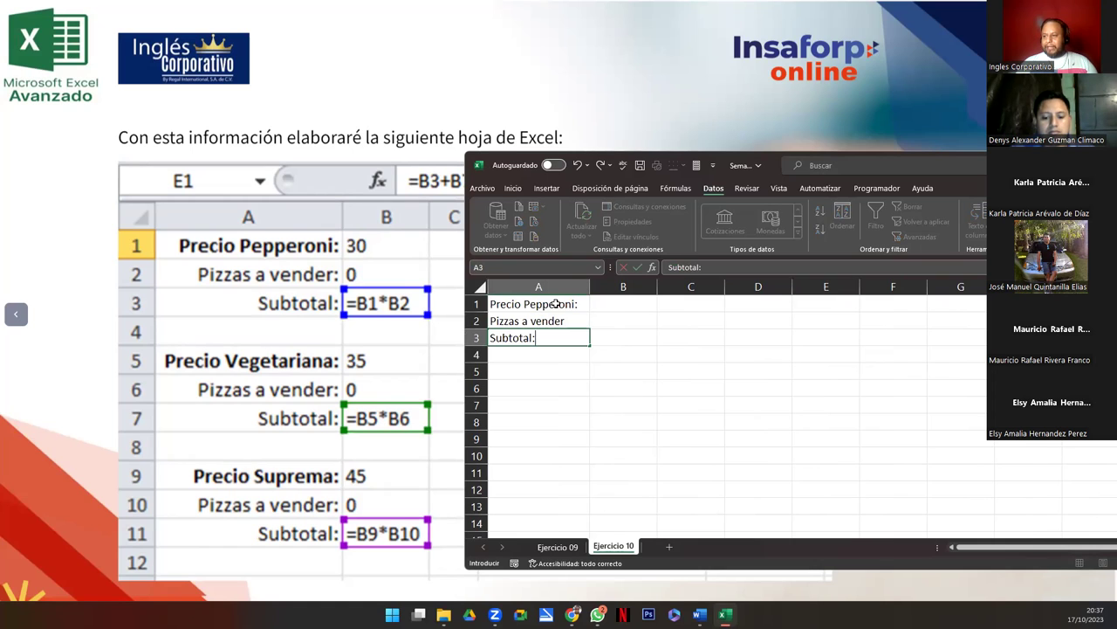
{"action": "key", "text": "Return"}
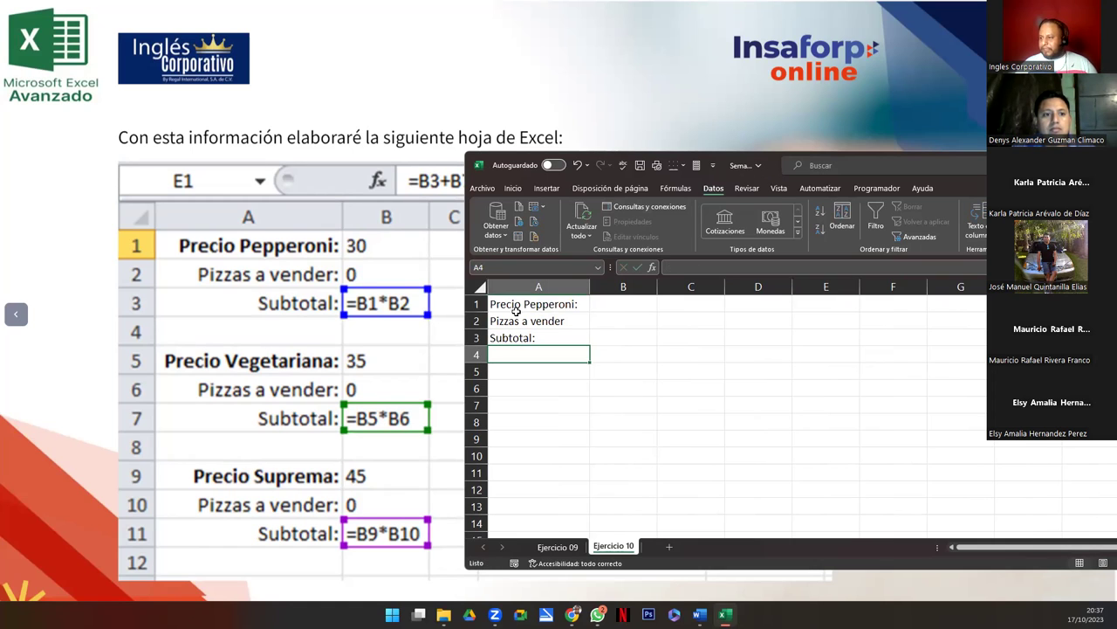
Copy the three labels in A1:A3 and paste them at A5 and A9.
{"action": "left_click_drag", "start_coordinate": [517, 302], "coordinate": [519, 340]}
{"action": "key", "text": "ctrl+c"}
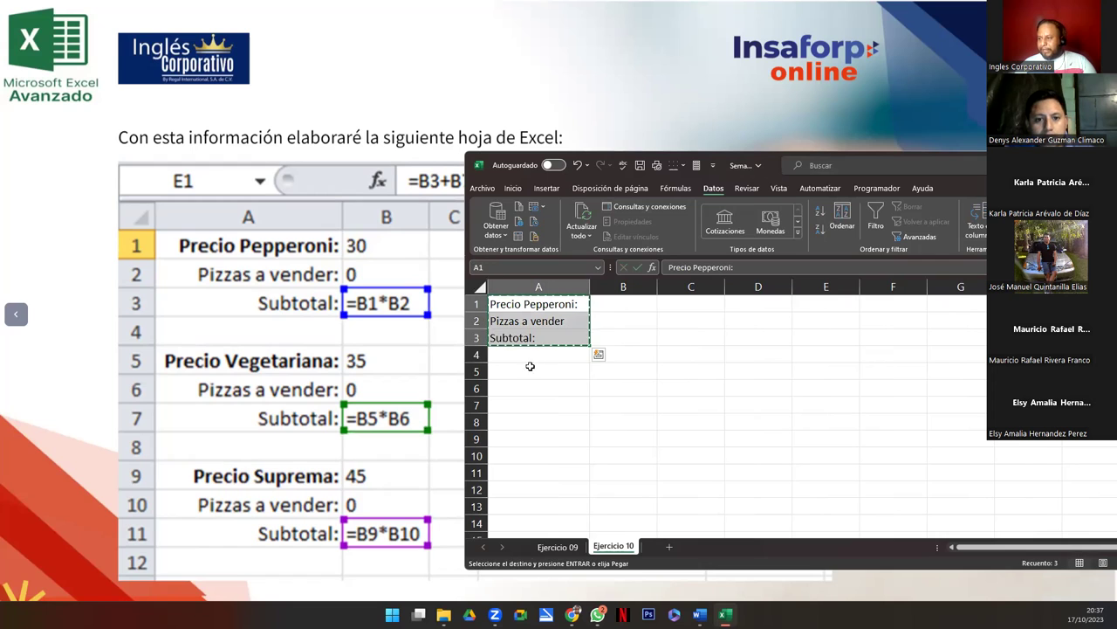
{"action": "left_click", "coordinate": [530, 370]}
{"action": "key", "text": "ctrl+v"}
{"action": "left_click", "coordinate": [532, 435]}
{"action": "key", "text": "ctrl+v"}
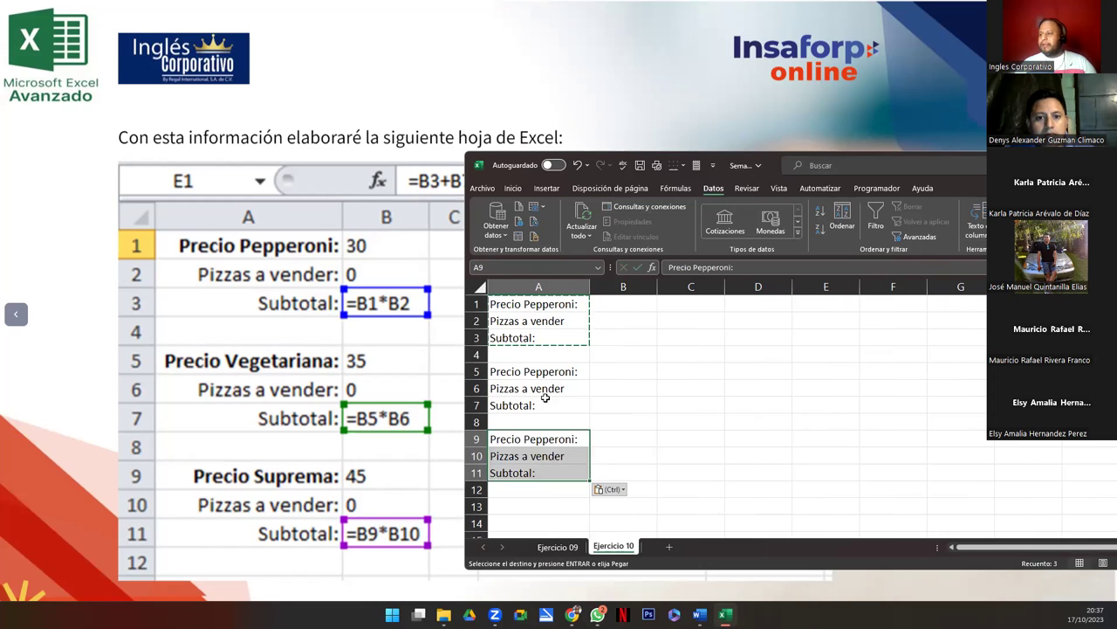
Change the label in A5 to "Precio Vegetariana:".
{"action": "double_click", "coordinate": [542, 372]}
{"action": "double_click", "coordinate": [541, 372]}
{"action": "type", "text": "Vegetariana"}
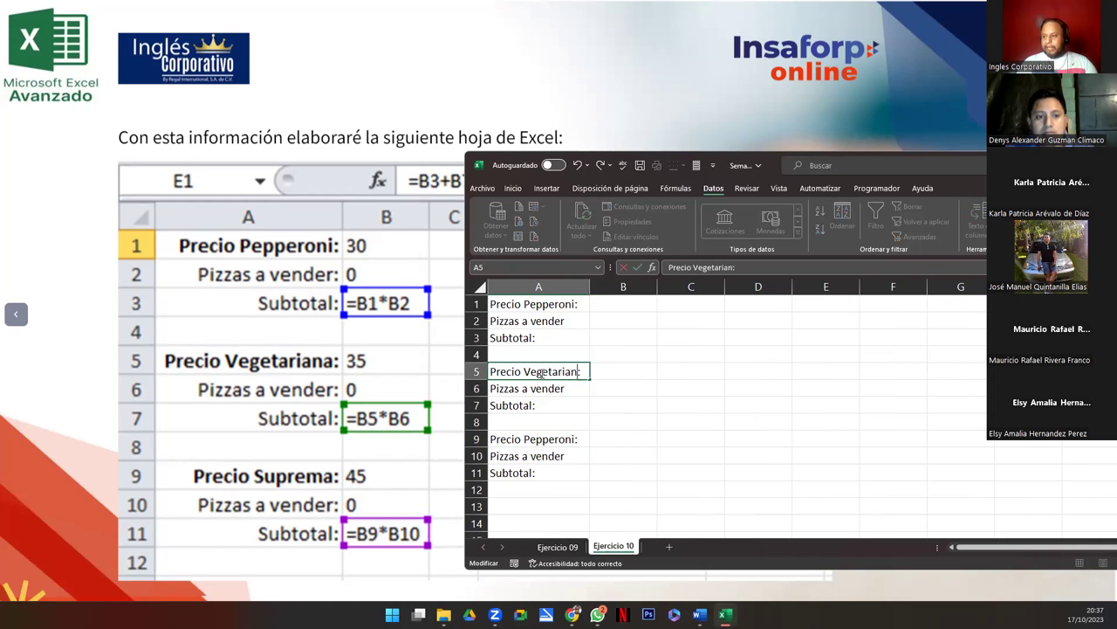
{"action": "key", "text": "Return"}
{"action": "key", "text": "Return"}
{"action": "key", "text": "Return"}
{"action": "key", "text": "Return"}
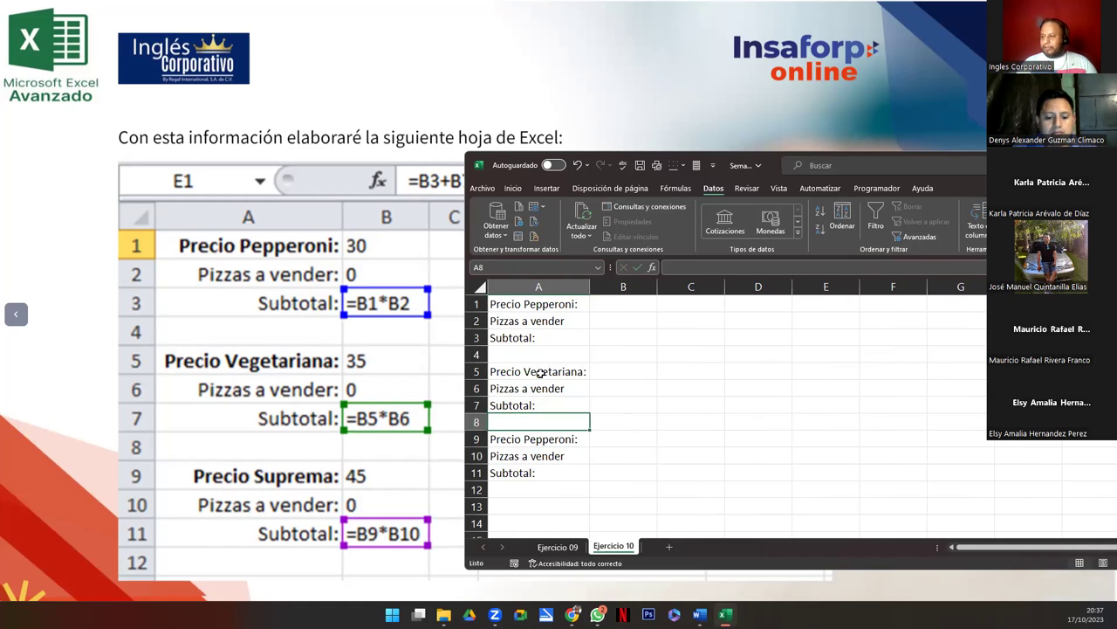
Change the label in A9 to "Precio Suprema:".
{"action": "key", "text": "Left"}
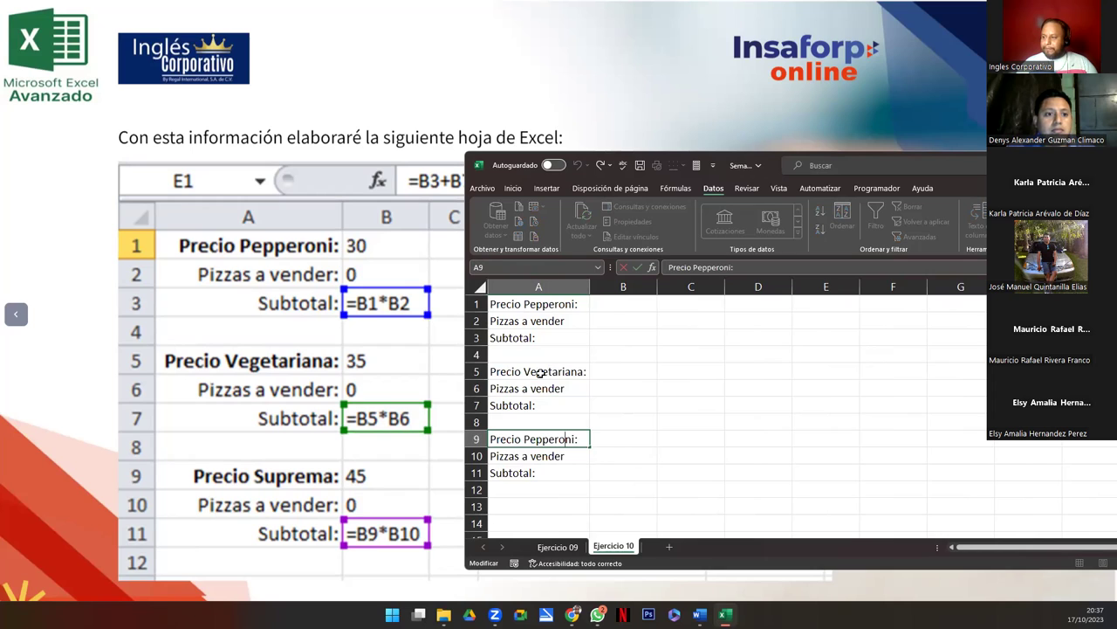
{"action": "key", "text": "BackSpace"}
{"action": "key", "text": "BackSpace"}
{"action": "key", "text": "BackSpace"}
{"action": "key", "text": "BackSpace"}
{"action": "key", "text": "BackSpace"}
{"action": "key", "text": "BackSpace"}
{"action": "key", "text": "BackSpace"}
{"action": "key", "text": "BackSpace"}
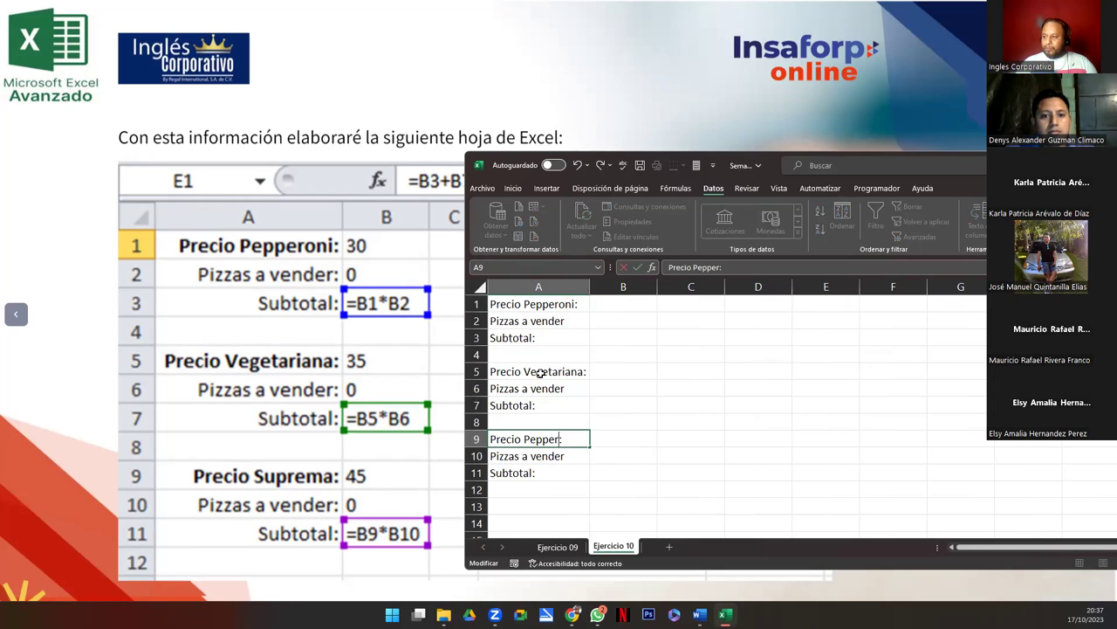
{"action": "key", "text": "BackSpace"}
{"action": "type", "text": "Suprem"}
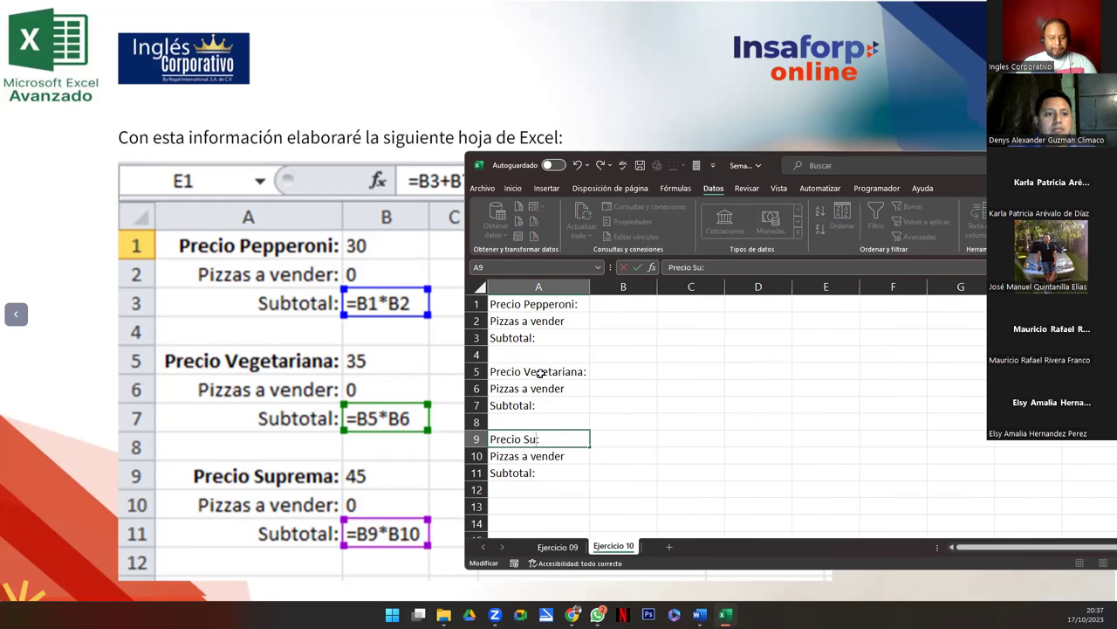
{"action": "type", "text": "a"}
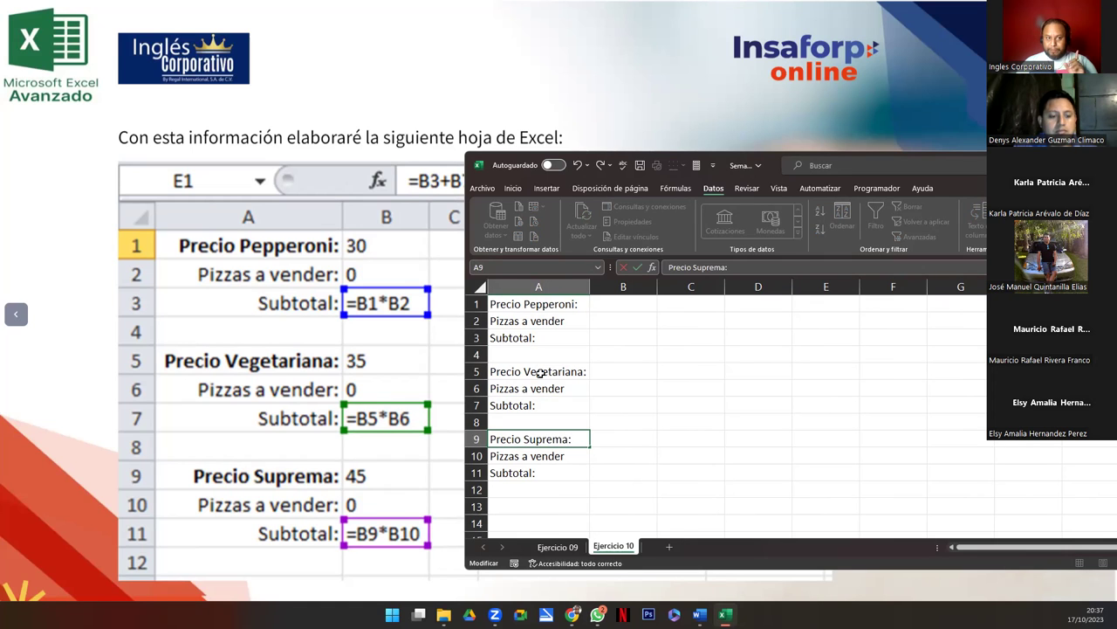
{"action": "key", "text": "Return"}
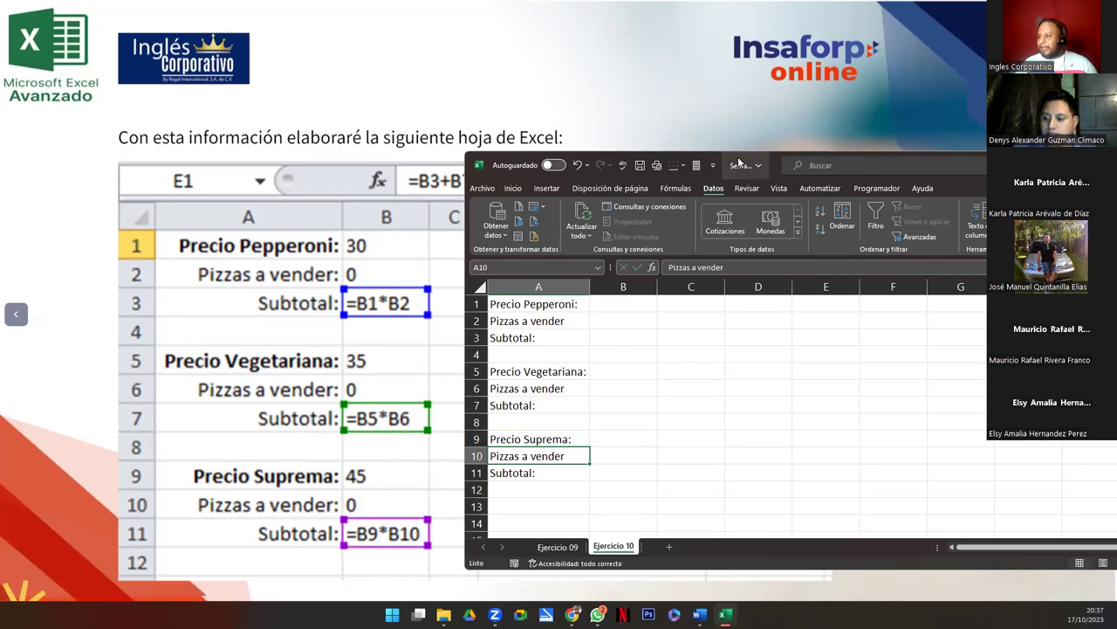
Narrow columns B and C, enter "Ventas Totales:" in D1, and widen column D to fit it.
{"action": "left_click_drag", "start_coordinate": [681, 411], "coordinate": [648, 411]}
{"action": "left_click_drag", "start_coordinate": [716, 411], "coordinate": [708, 410]}
{"action": "left_click", "coordinate": [743, 428]}
{"action": "type", "text": "Ventas"}
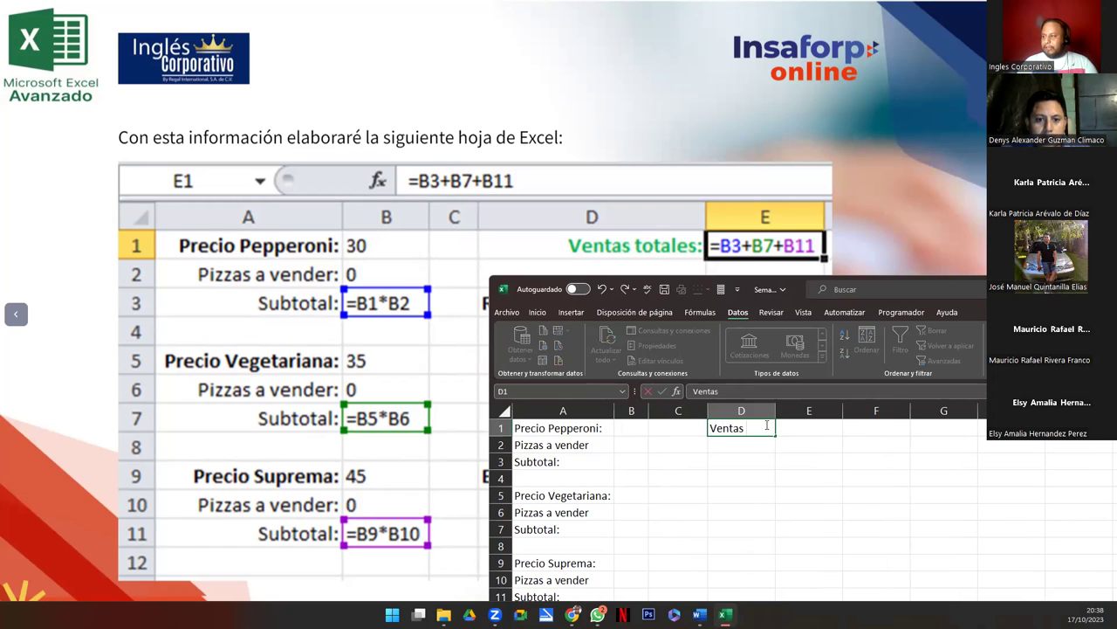
{"action": "type", "text": " Totales"}
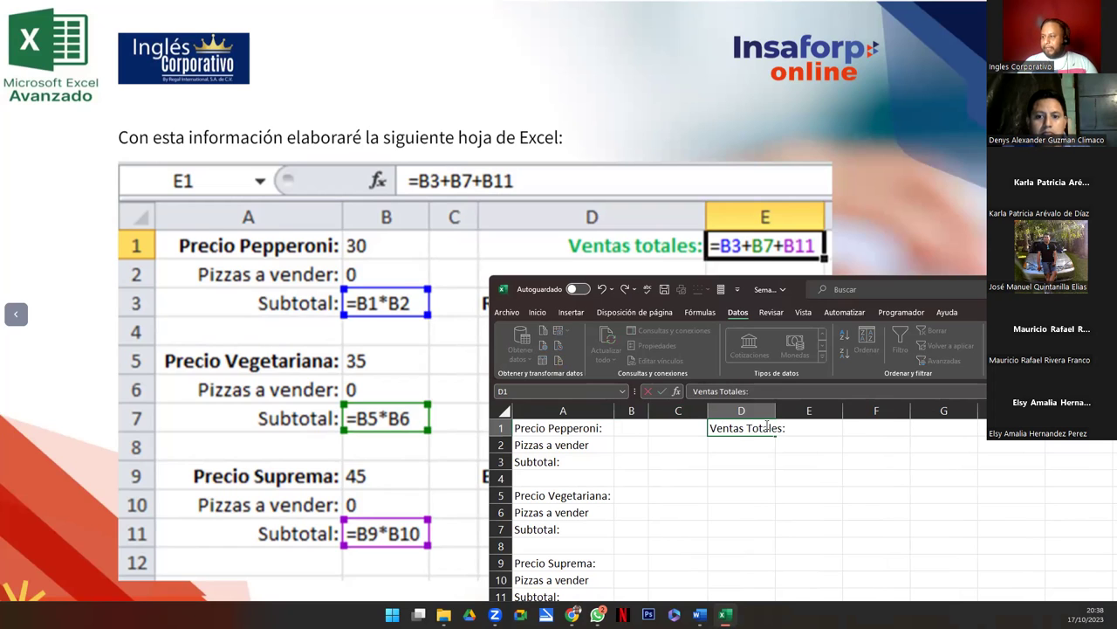
{"action": "type", "text": ":"}
{"action": "key", "text": "Return"}
{"action": "left_click_drag", "start_coordinate": [771, 411], "coordinate": [816, 411]}
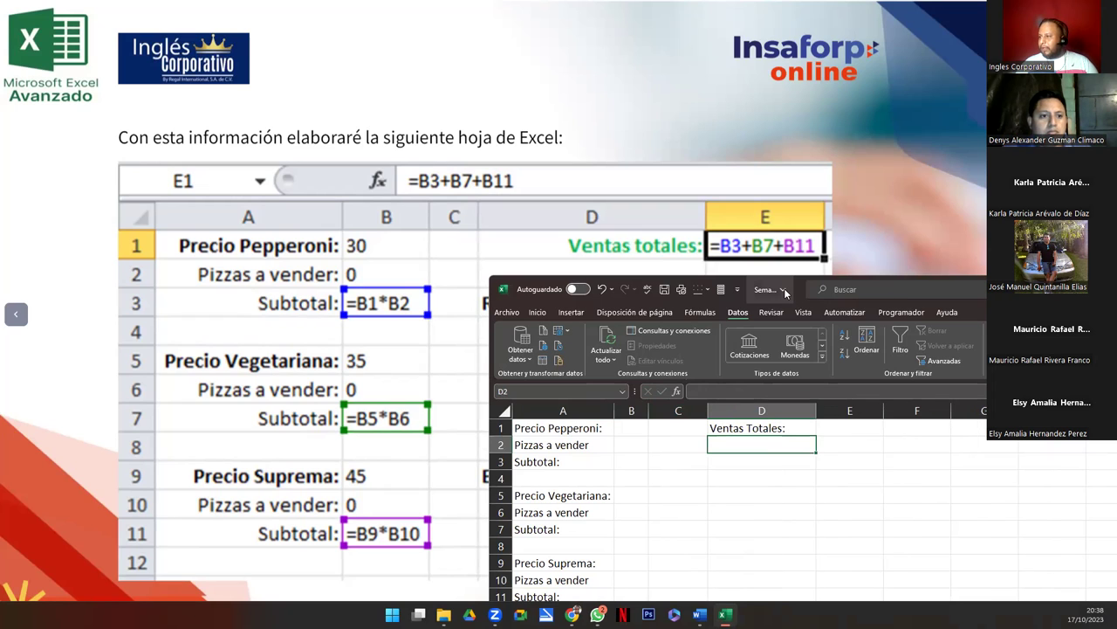
Enter the heading "Restricciones" in D3 and the label "Máximo total de pizzas" in D4.
{"action": "left_click_drag", "start_coordinate": [785, 293], "coordinate": [1023, 153]}
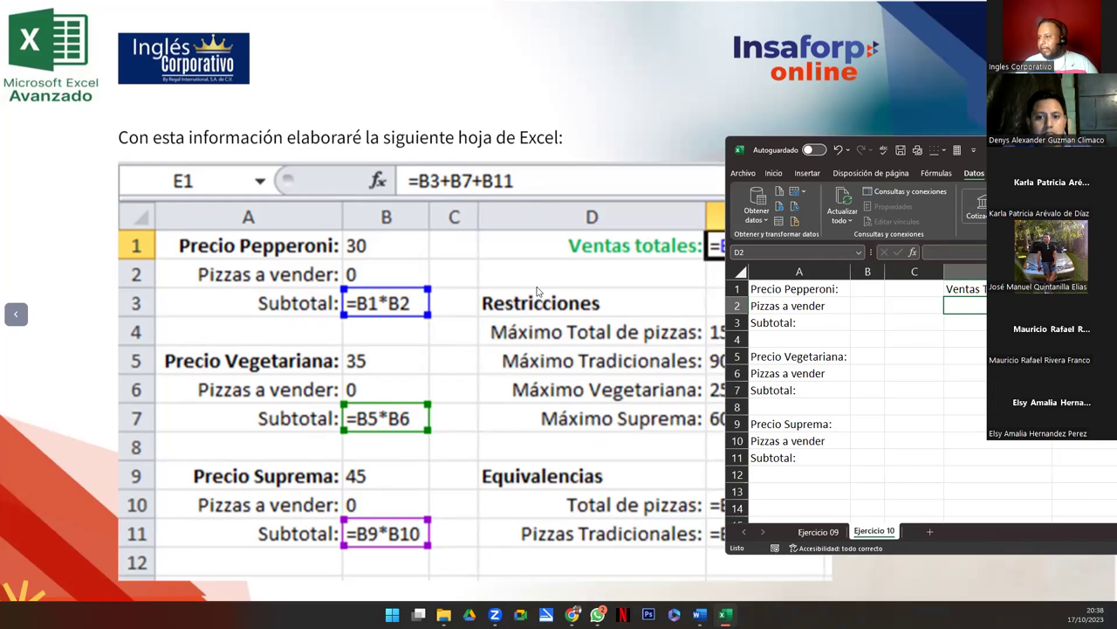
{"action": "left_click", "coordinate": [967, 322]}
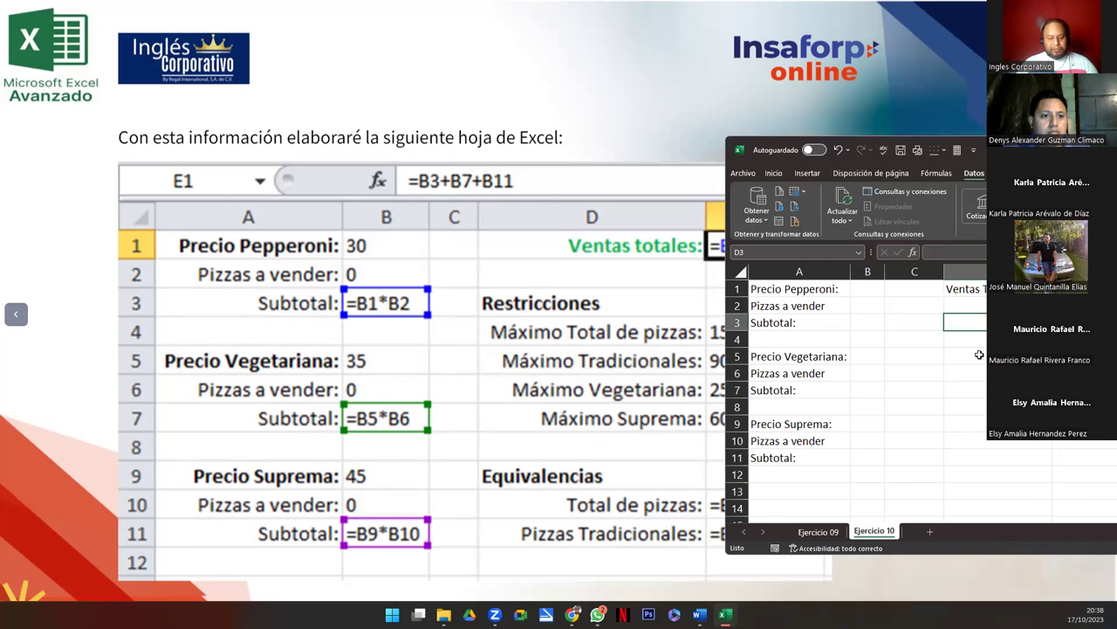
{"action": "type", "text": "Rest"}
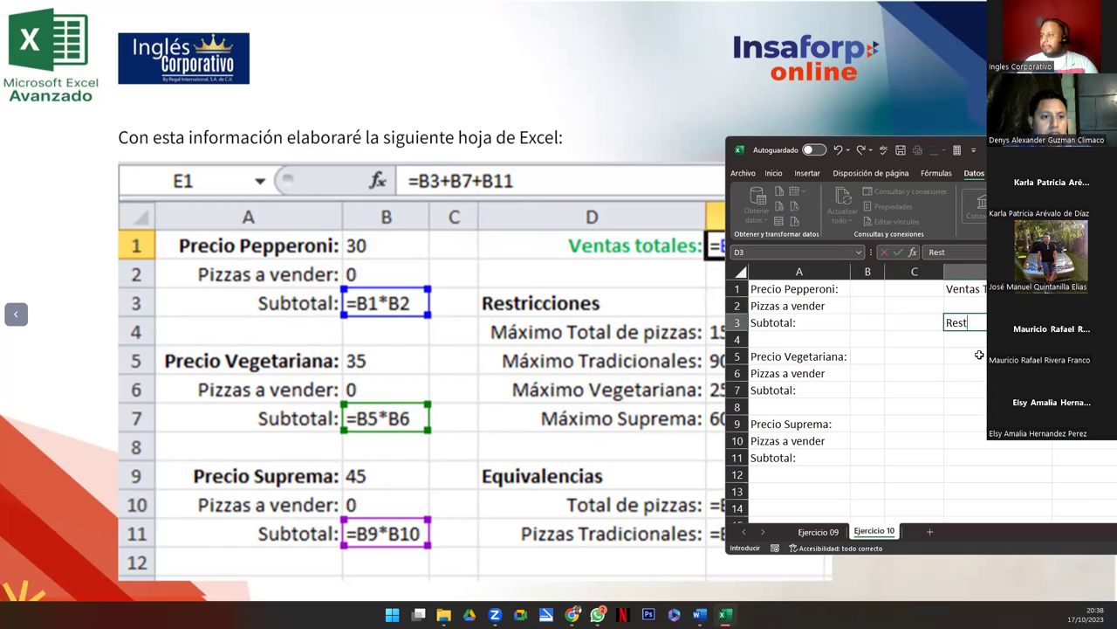
{"action": "type", "text": "ricciones"}
{"action": "key", "text": "Return"}
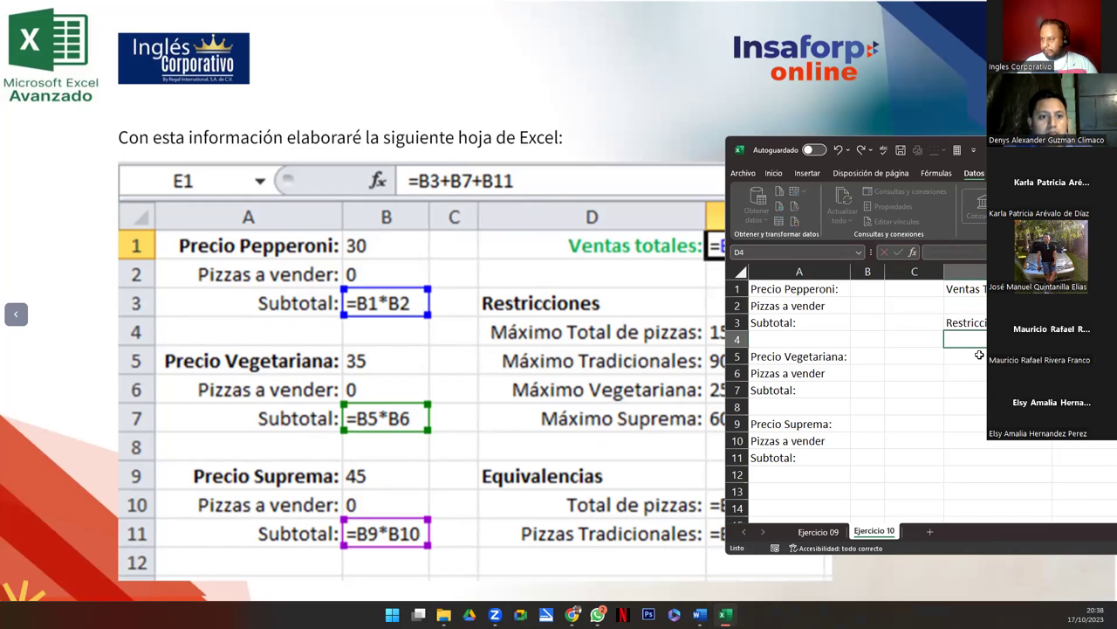
{"action": "type", "text": "Maximo"}
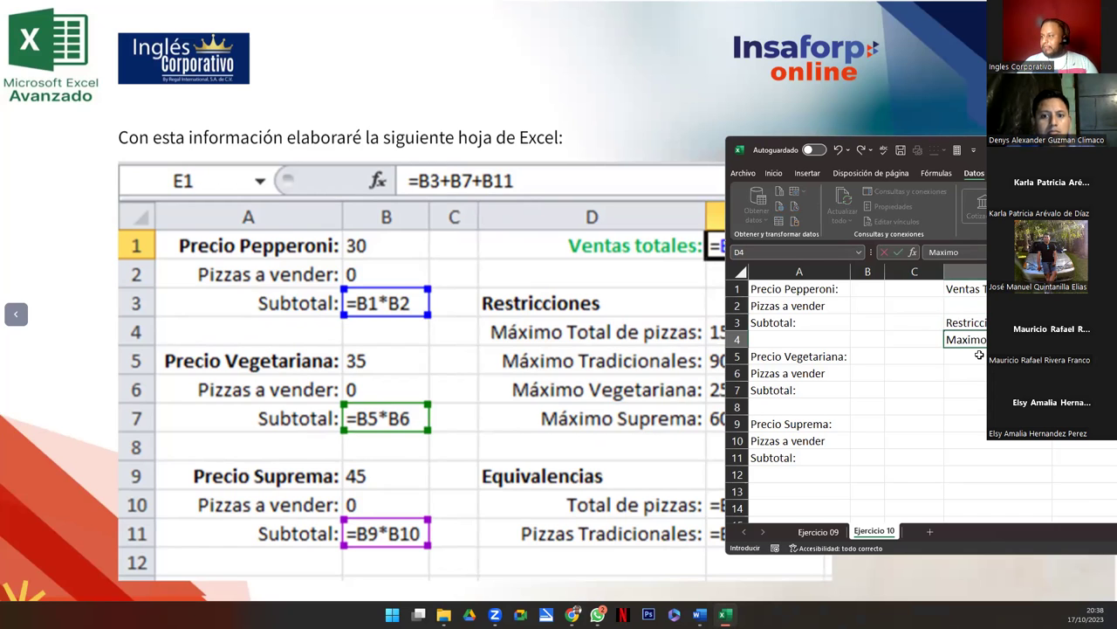
{"action": "key", "text": "BackSpace"}
{"action": "key", "text": "BackSpace"}
{"action": "key", "text": "BackSpace"}
{"action": "key", "text": "BackSpace"}
{"action": "key", "text": "BackSpace"}
{"action": "key", "text": "BackSpace"}
{"action": "type", "text": "Máximo"}
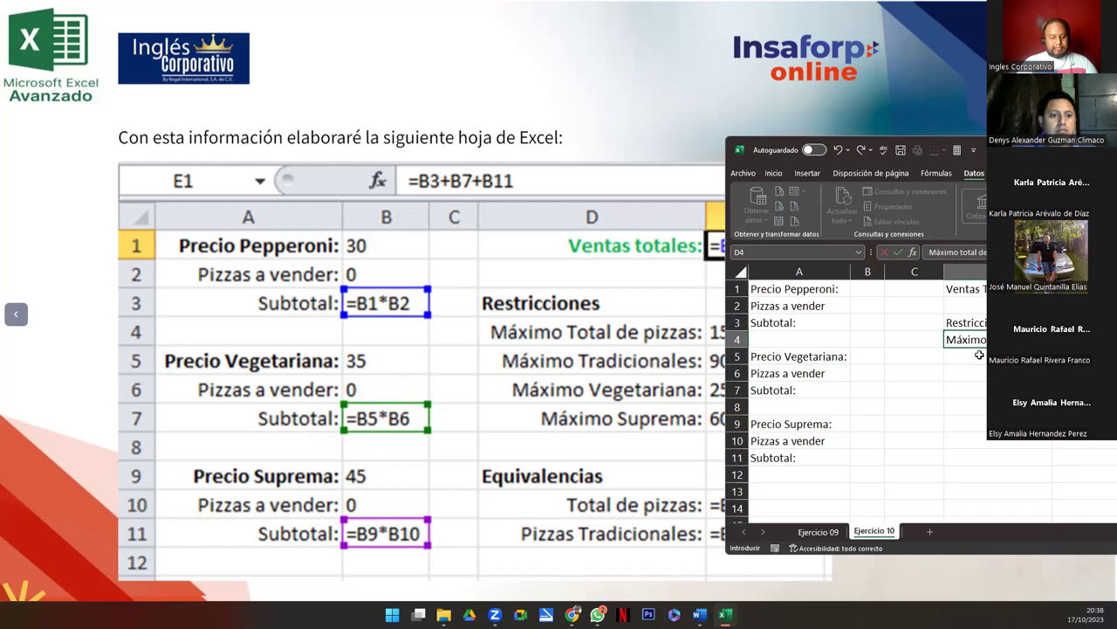
{"action": "key", "text": "Return"}
Enter the labels "Máximo Tradicionales:", "Máximo Vegetarianas:" and "Máximo Suprema:" in cells D5 to D7.
{"action": "type", "text": "Máximo"}
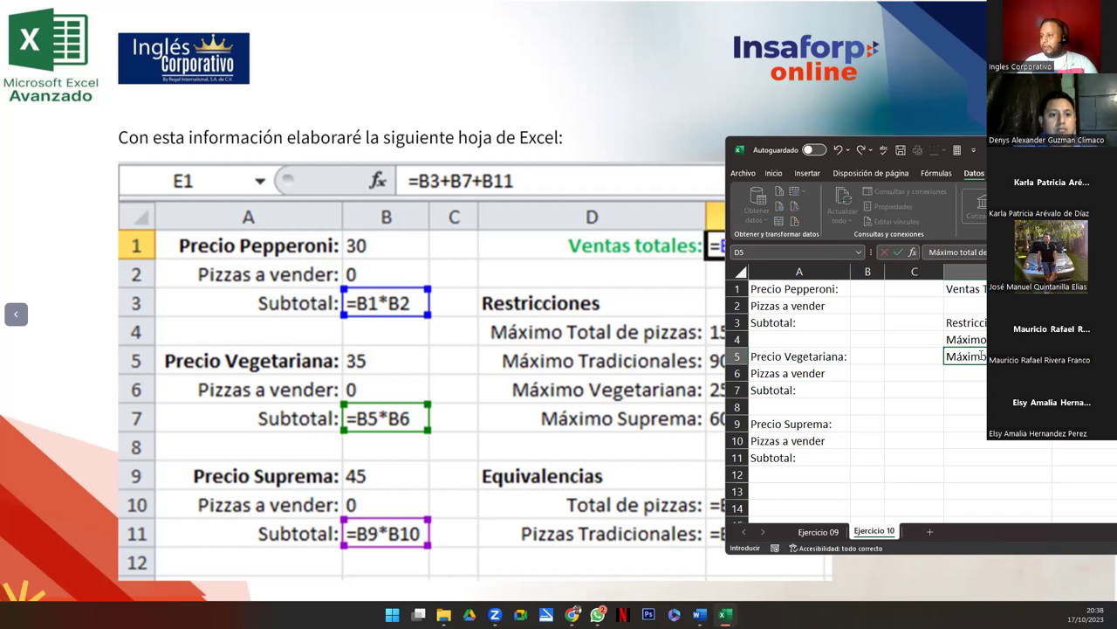
{"action": "type", "text": " Tr"}
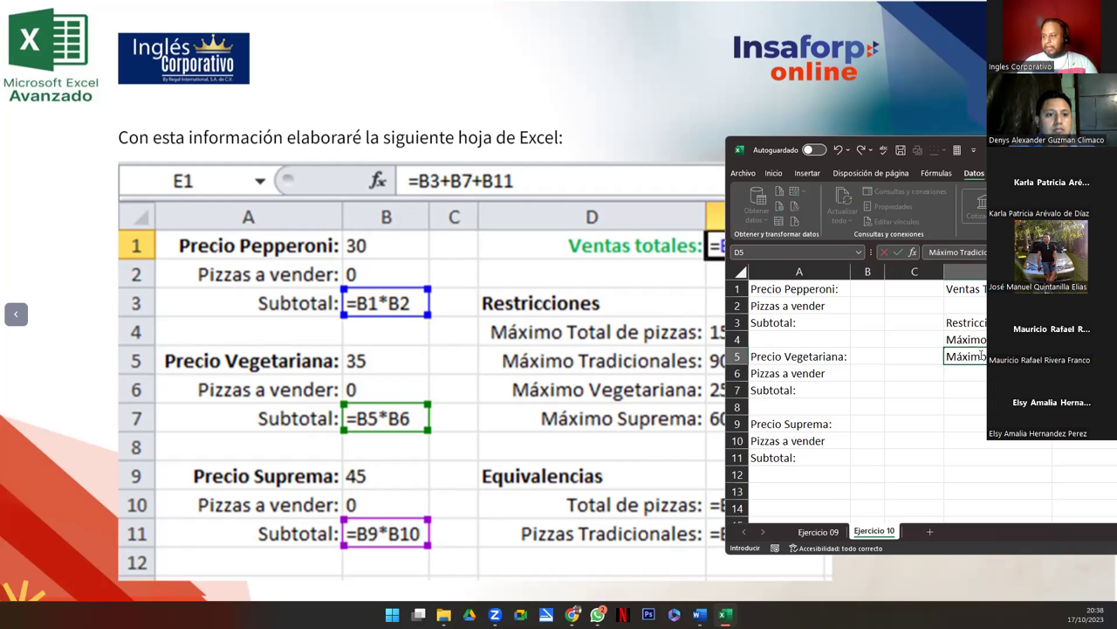
{"action": "type", "text": "adicionales:"}
{"action": "key", "text": "Return"}
{"action": "type", "text": "Máximo Vegeta"}
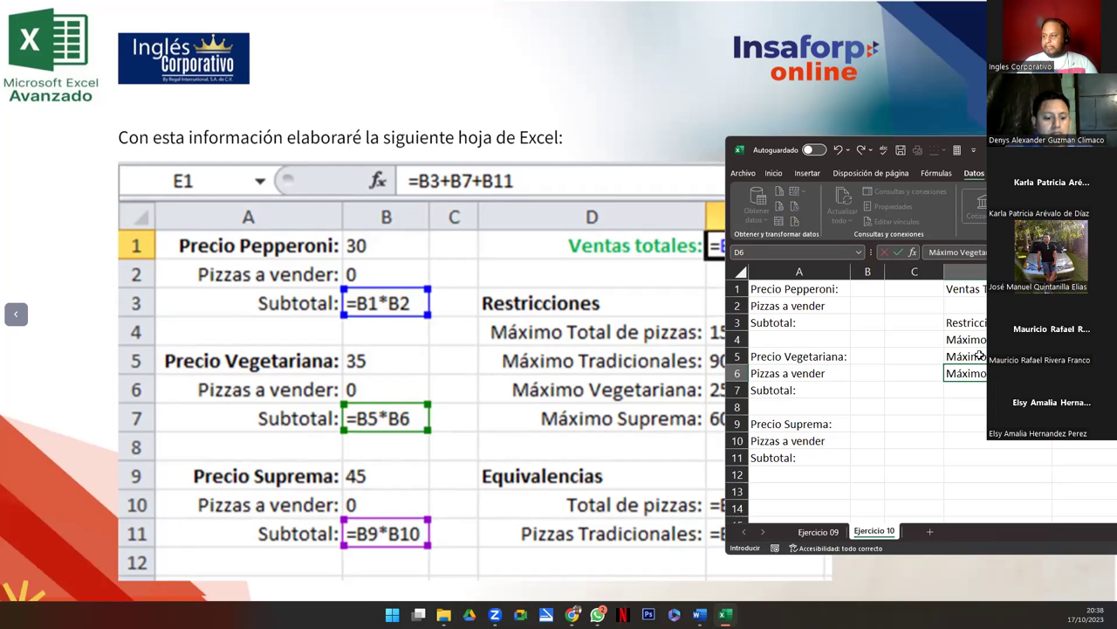
{"action": "key", "text": "Return"}
{"action": "type", "text": "Máximo Suprea"}
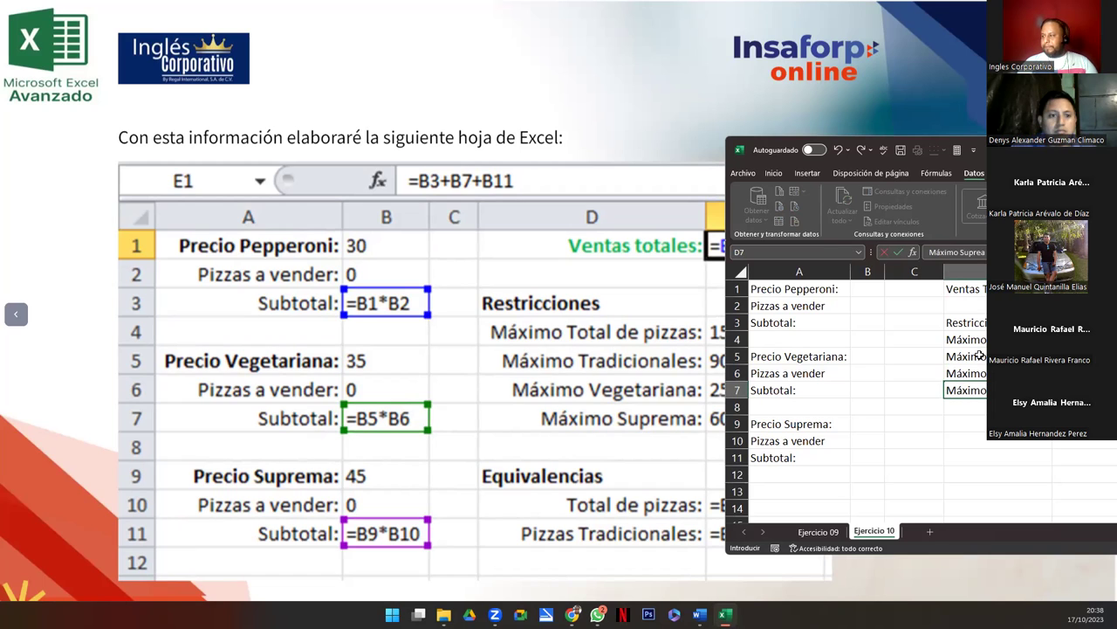
{"action": "key", "text": "Return"}
Enter the heading "Equivalencias:" in D9 and the labels "Total de Pizzas" and "Pizzas Tradicionales:" in D10 and D11.
{"action": "key", "text": "Return"}
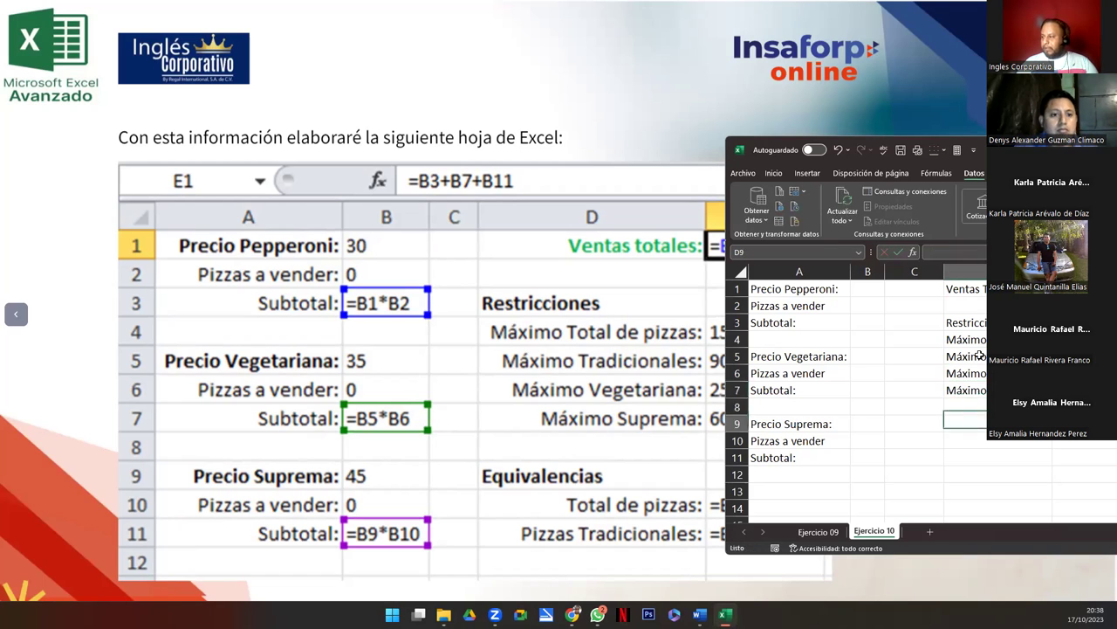
{"action": "type", "text": "Equivala"}
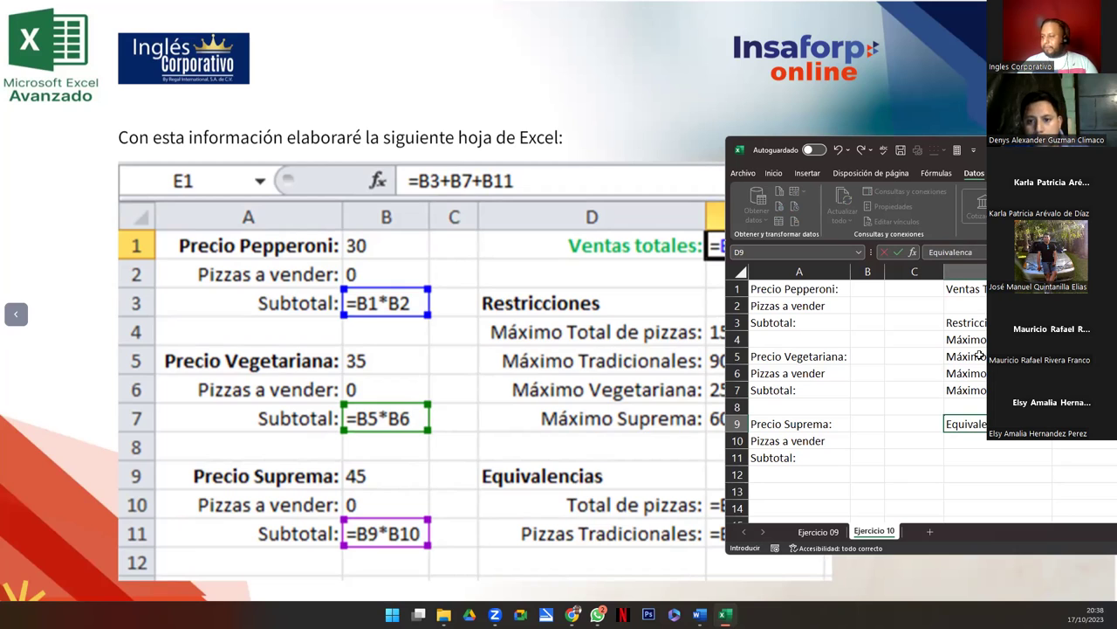
{"action": "key", "text": "Return"}
{"action": "type", "text": "To"}
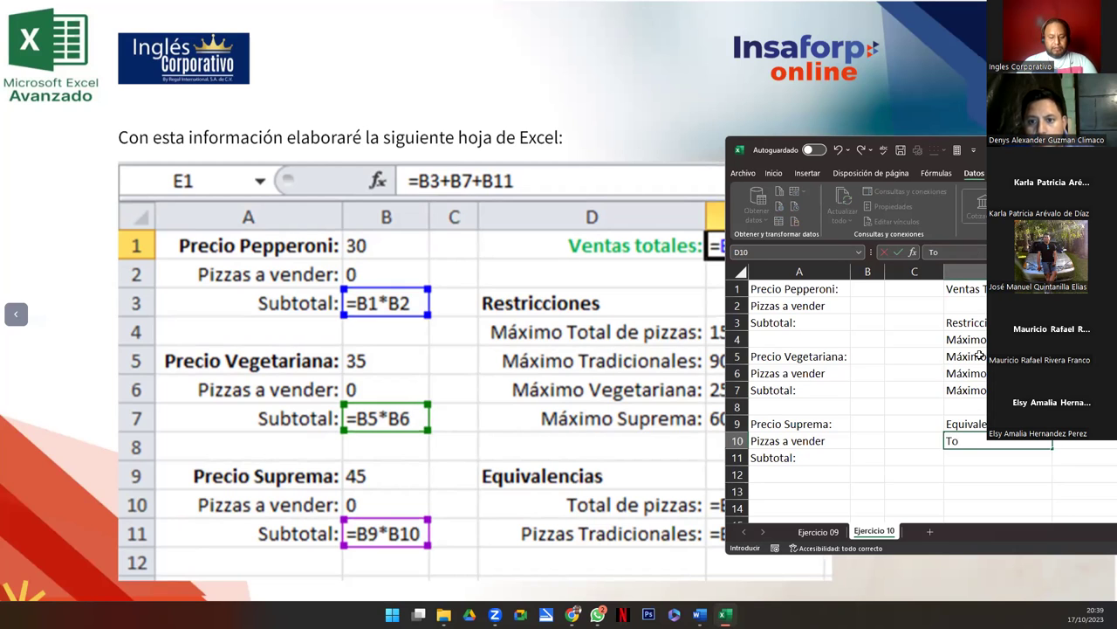
{"action": "type", "text": "tal de Pizz"}
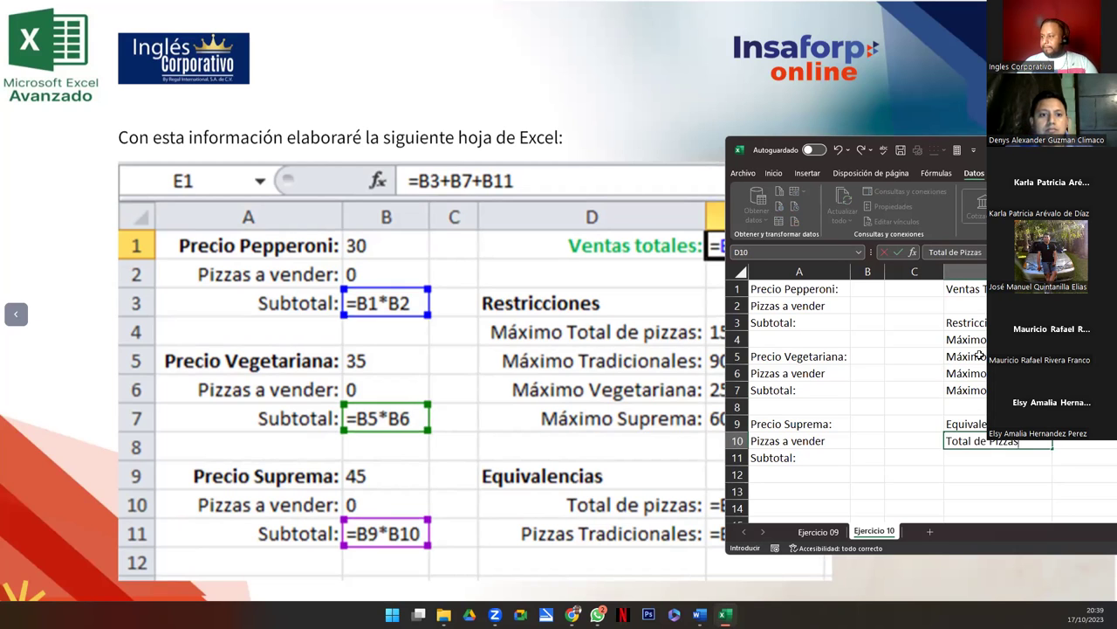
{"action": "type", "text": "as"}
{"action": "key", "text": "Return"}
{"action": "type", "text": "P"}
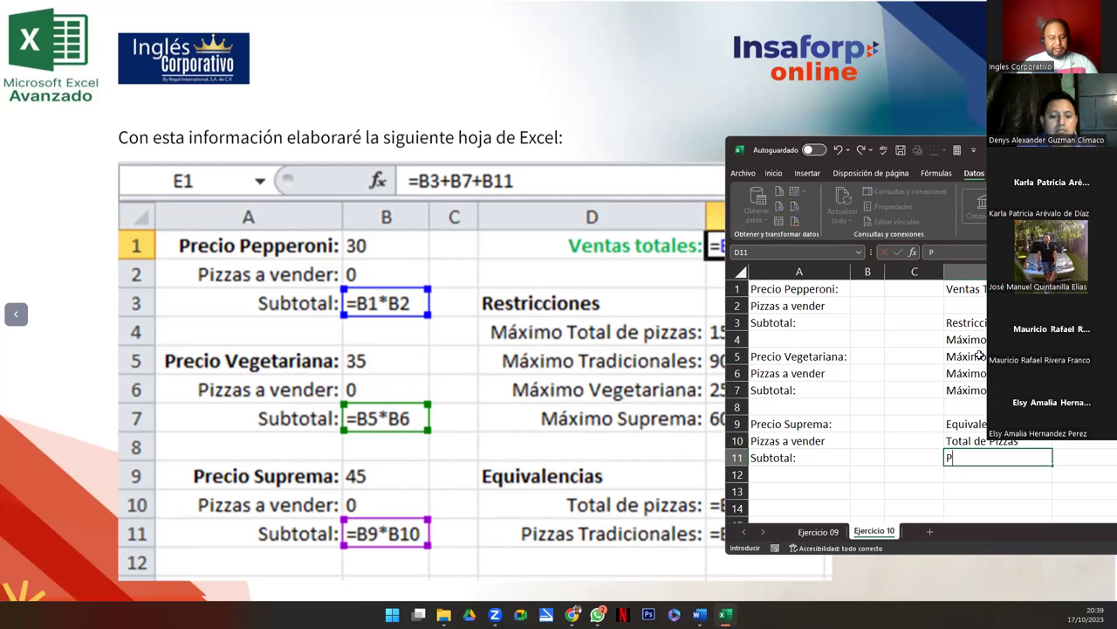
{"action": "type", "text": "izzas Tradicionales:"}
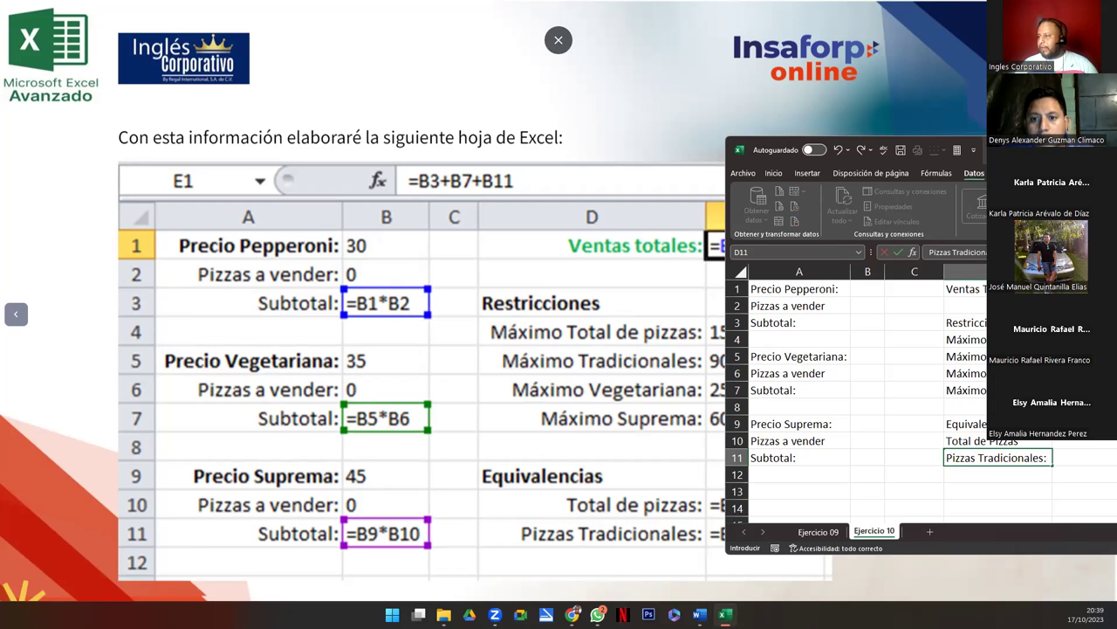
Enter the pizza prices 30 in B1, 35 in B5 and 45 in B9.
{"action": "left_click", "coordinate": [606, 233]}
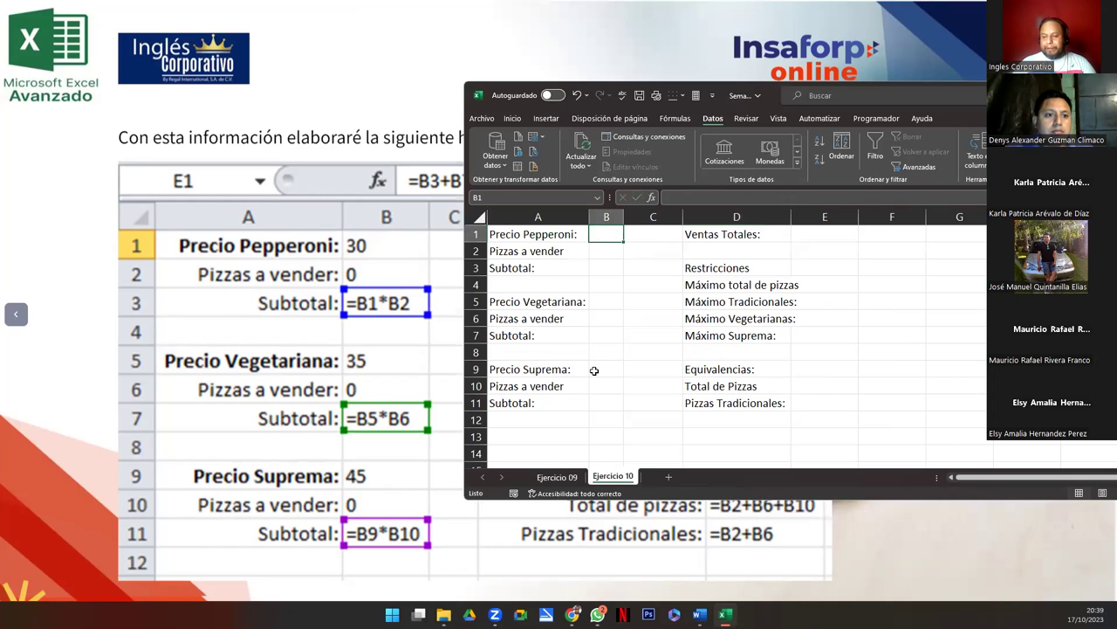
{"action": "type", "text": "30"}
{"action": "left_click", "coordinate": [605, 302]}
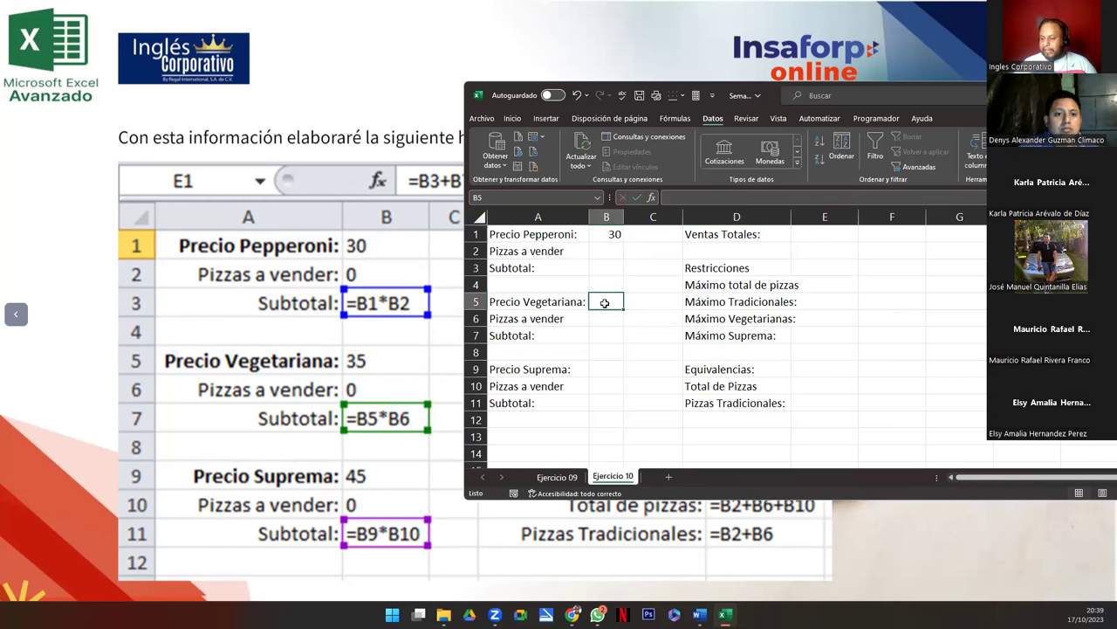
{"action": "type", "text": "35"}
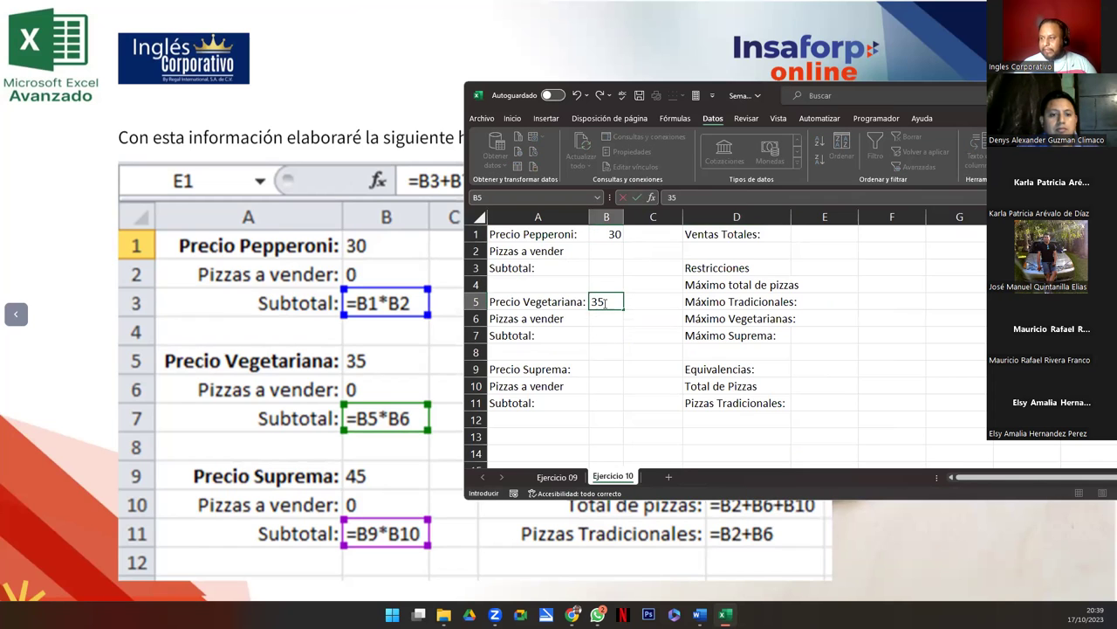
{"action": "left_click", "coordinate": [601, 367]}
{"action": "type", "text": "45"}
{"action": "key", "text": "Return"}
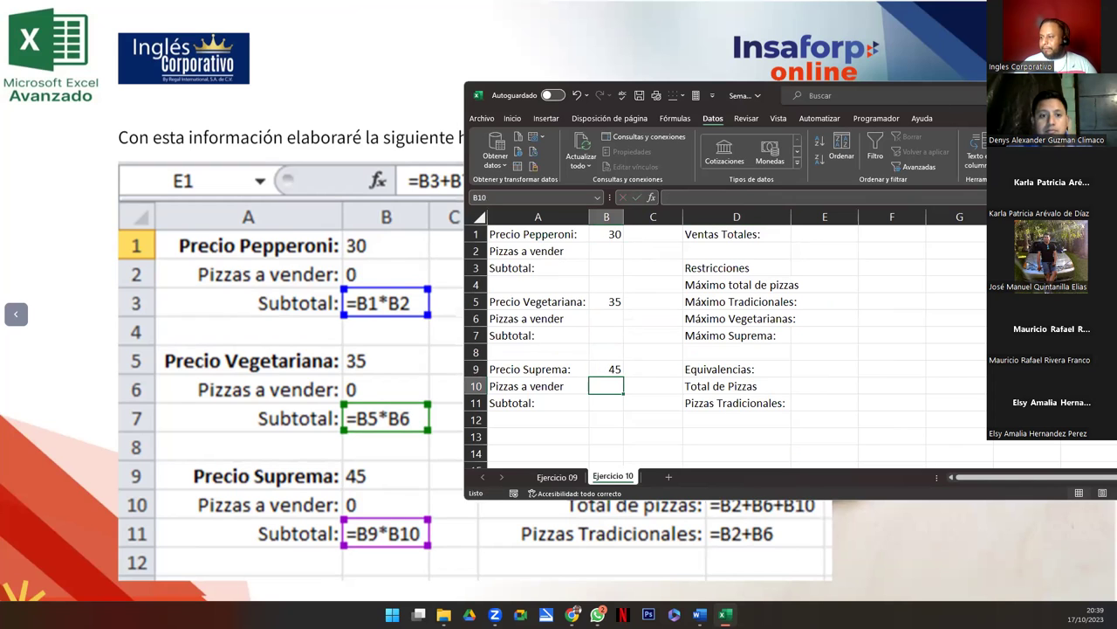
Apply the accounting number format to the price cells B1, B5 and B9 and the total sales cell E1.
{"action": "left_click_drag", "start_coordinate": [751, 87], "coordinate": [482, 36]}
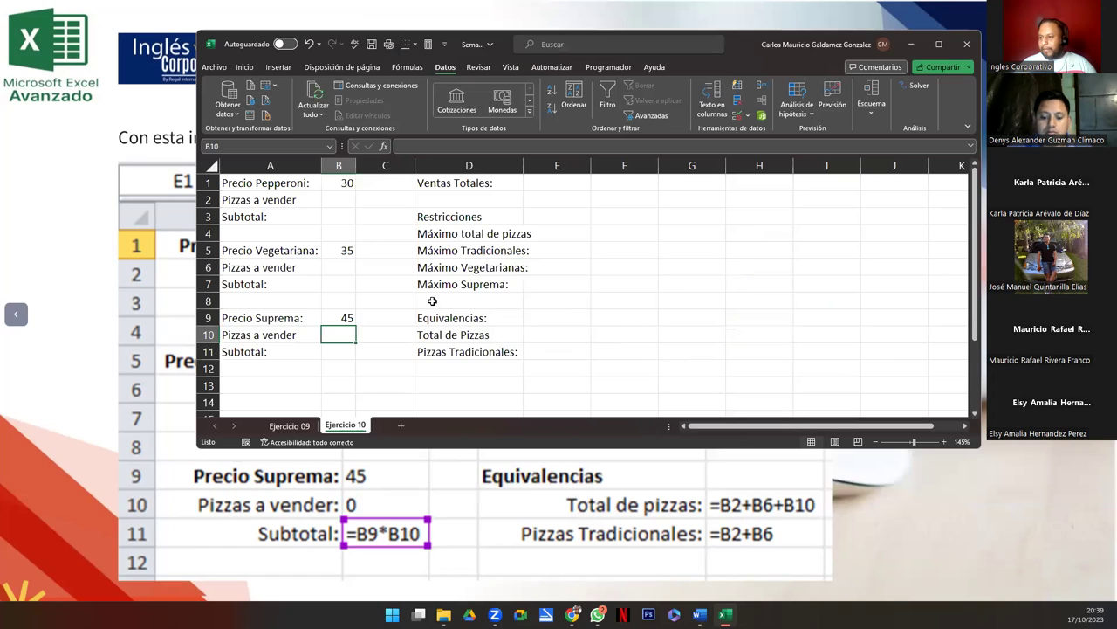
{"action": "left_click", "coordinate": [346, 182]}
{"action": "left_click", "coordinate": [339, 252], "text": "ctrl"}
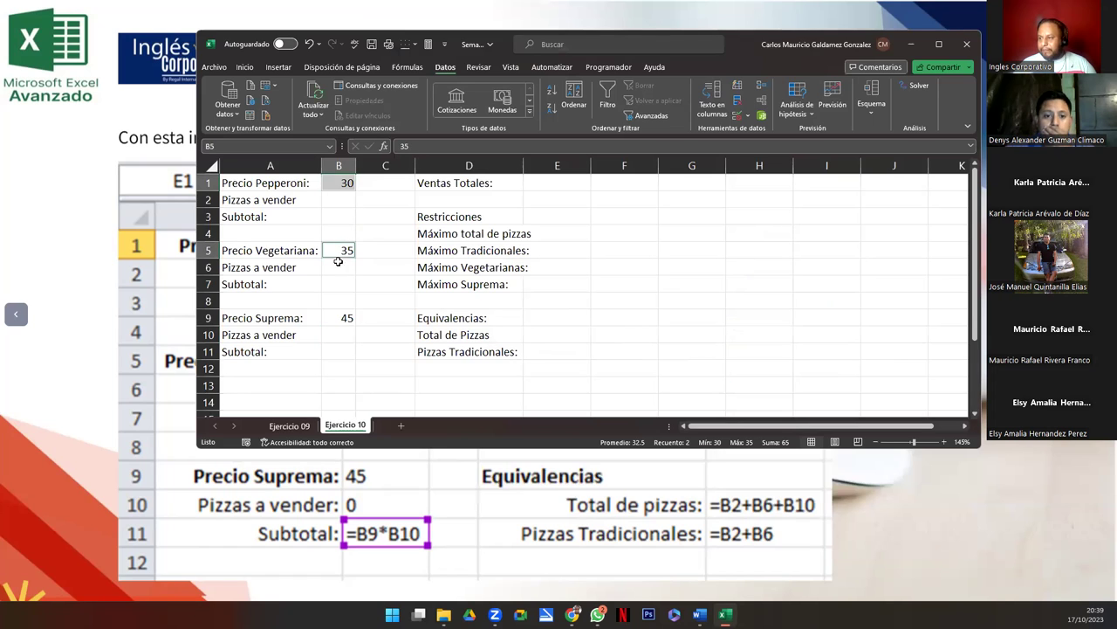
{"action": "left_click", "coordinate": [336, 317], "text": "ctrl"}
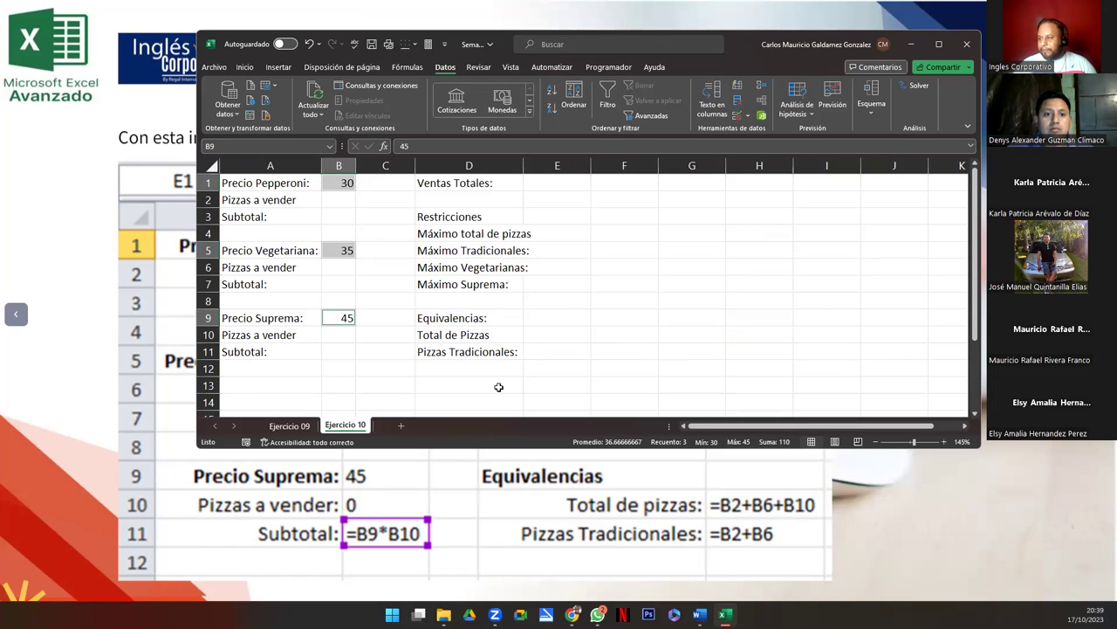
{"action": "left_click", "coordinate": [531, 182], "text": "ctrl"}
{"action": "left_click", "coordinate": [239, 66]}
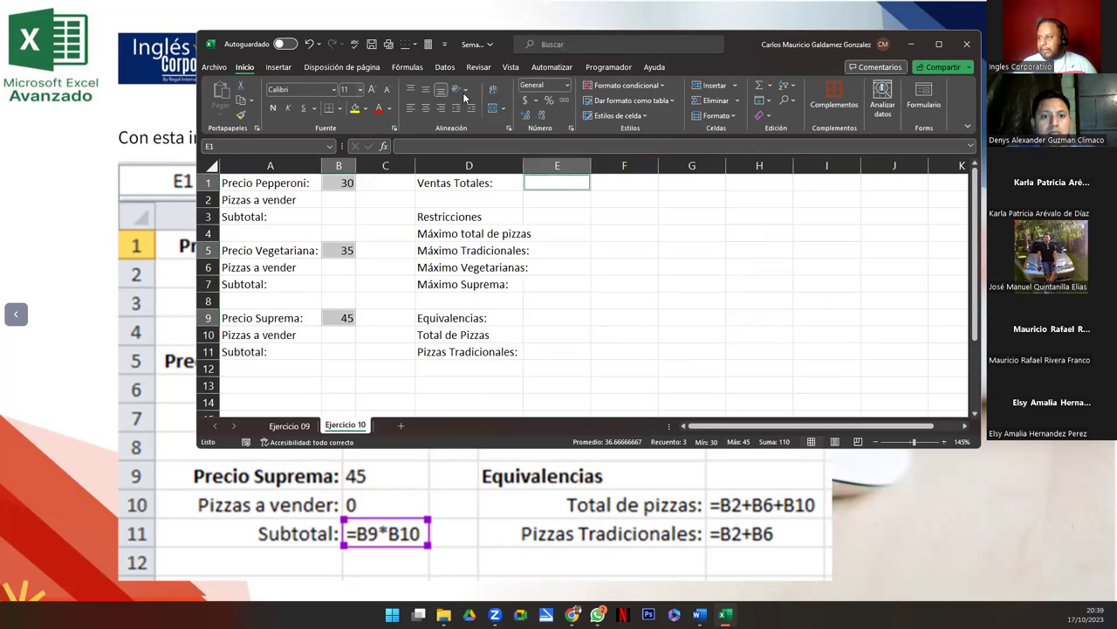
{"action": "left_click", "coordinate": [525, 100]}
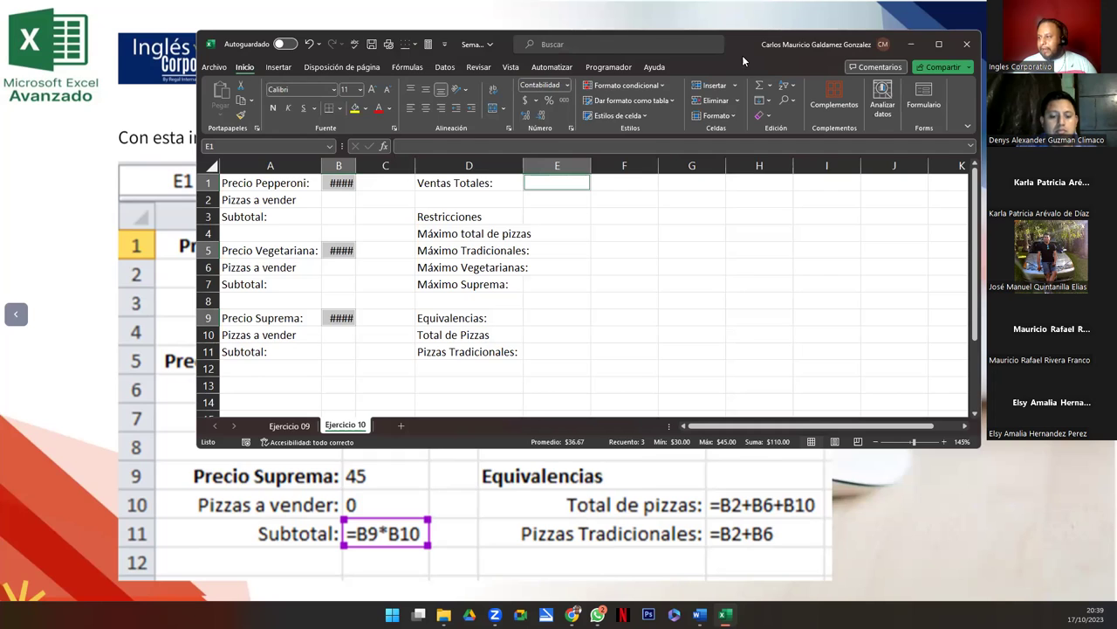
Enter the restriction limits 150, 90, 25 and 60 in cells E4 to E7.
{"action": "left_click_drag", "start_coordinate": [742, 55], "coordinate": [402, 102]}
{"action": "left_click", "coordinate": [206, 280]}
{"action": "left_click_drag", "start_coordinate": [185, 213], "coordinate": [203, 213]}
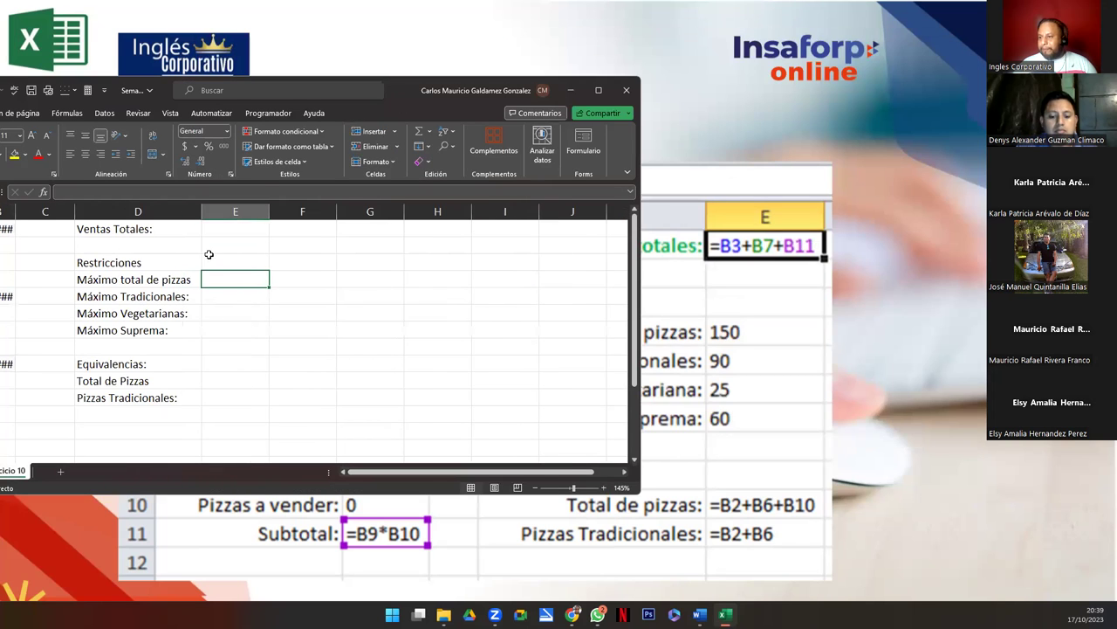
{"action": "type", "text": "150"}
{"action": "key", "text": "Return"}
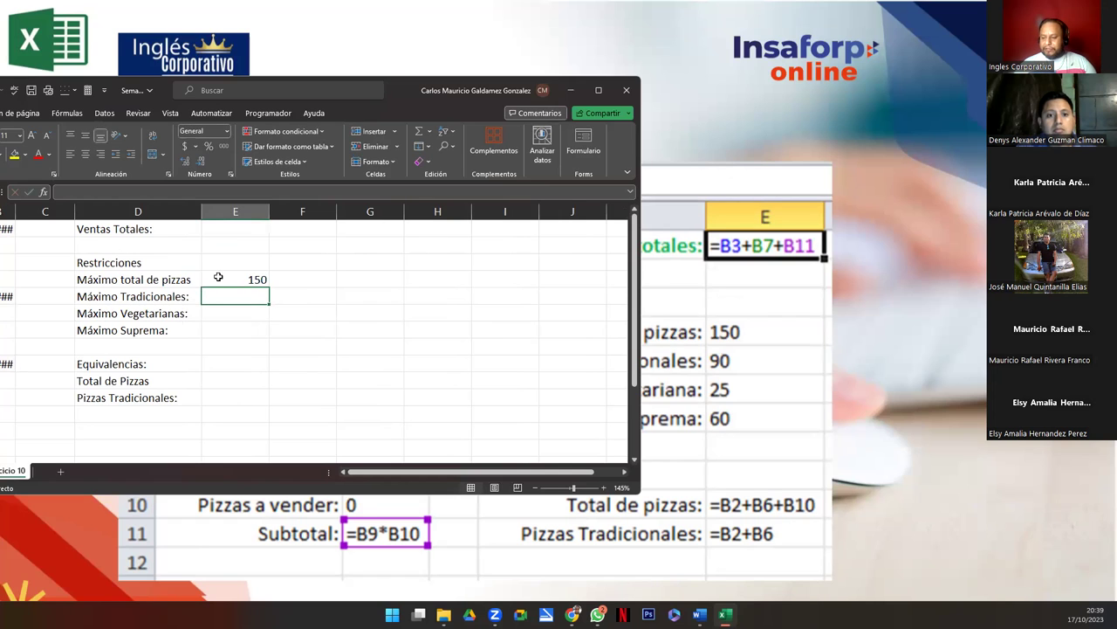
{"action": "type", "text": "90"}
{"action": "key", "text": "Return"}
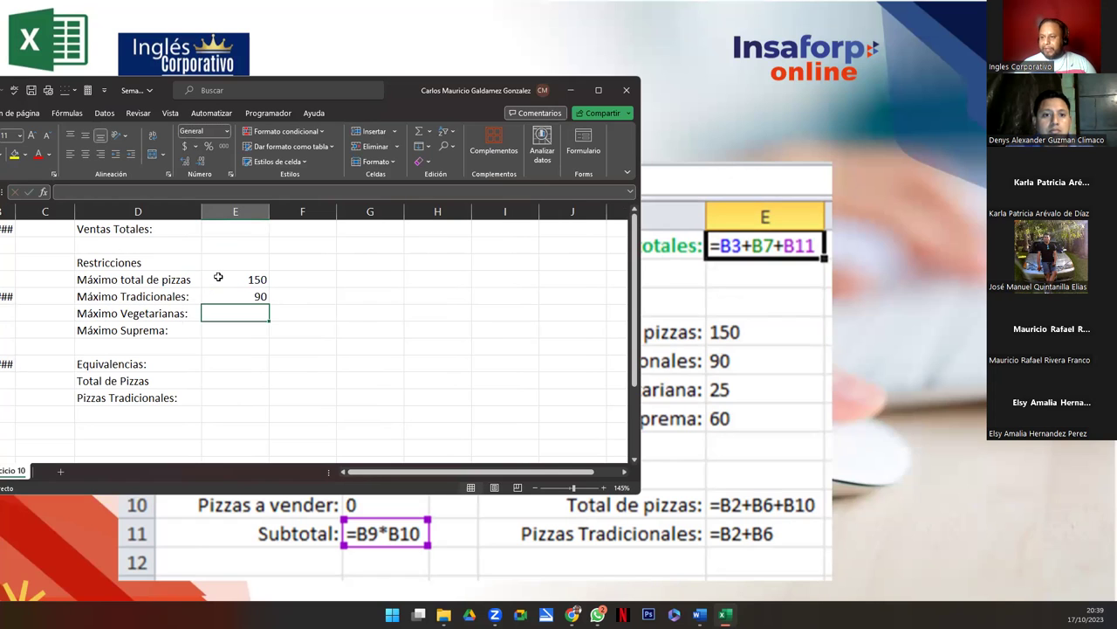
{"action": "type", "text": "25"}
{"action": "key", "text": "Return"}
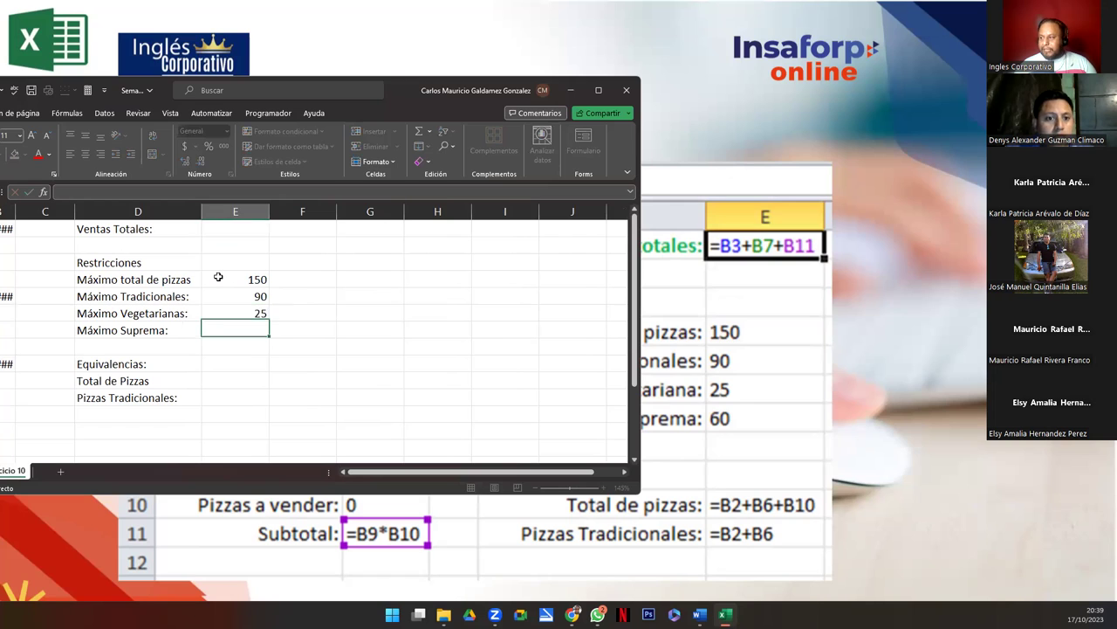
{"action": "type", "text": "60"}
{"action": "key", "text": "Return"}
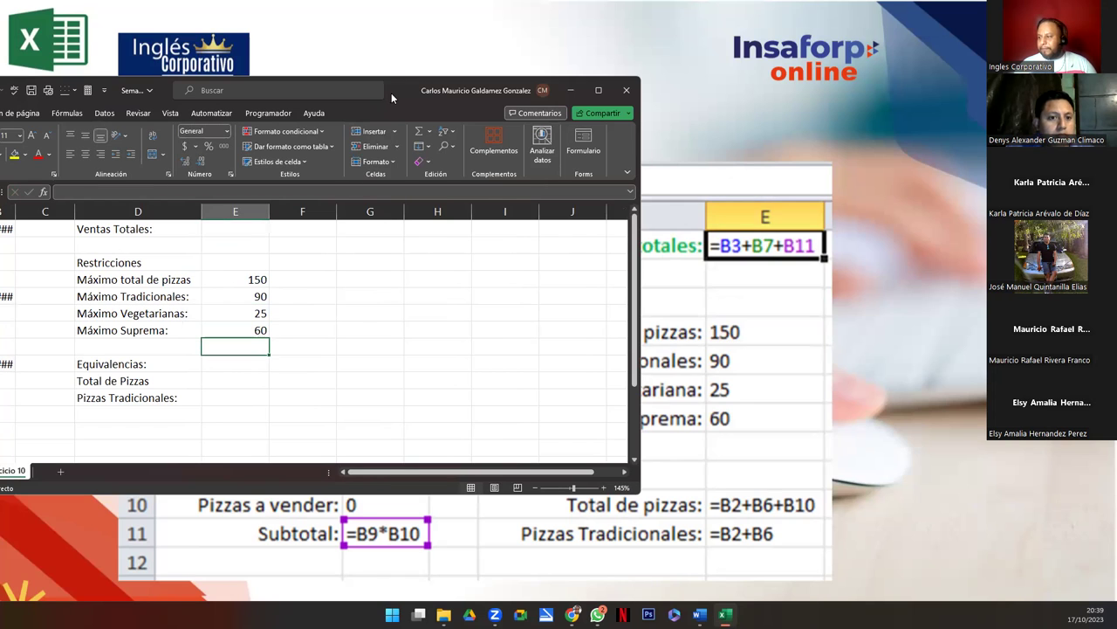
Widen column B to fit the prices and enter the total pizzas formula =B2+B6+B10 in E10.
{"action": "left_click_drag", "start_coordinate": [391, 92], "coordinate": [878, 35]}
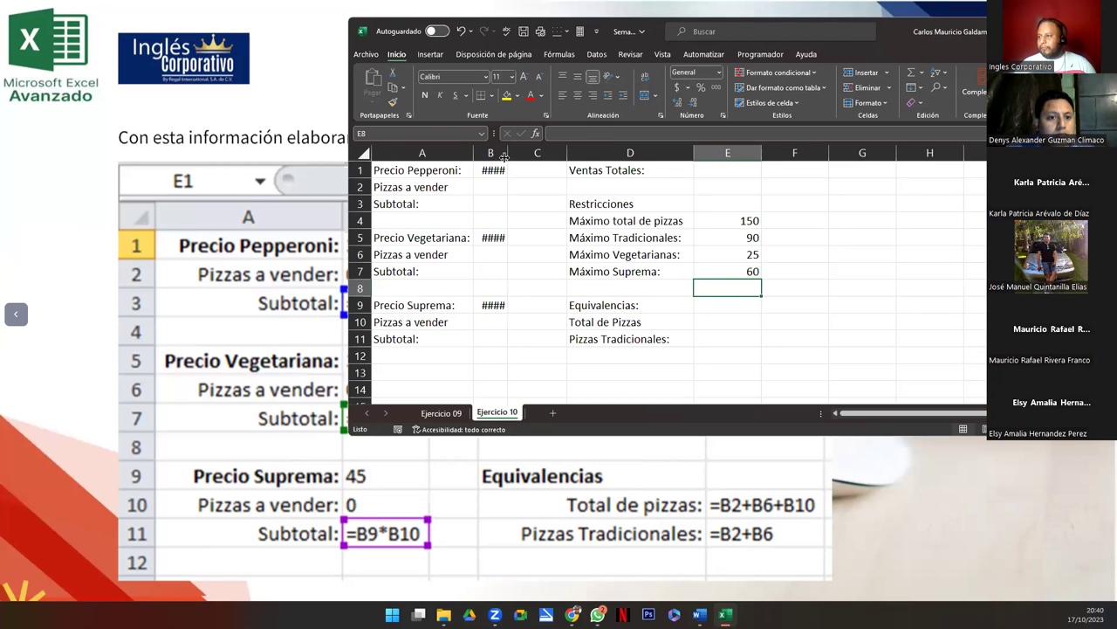
{"action": "left_click", "coordinate": [725, 325]}
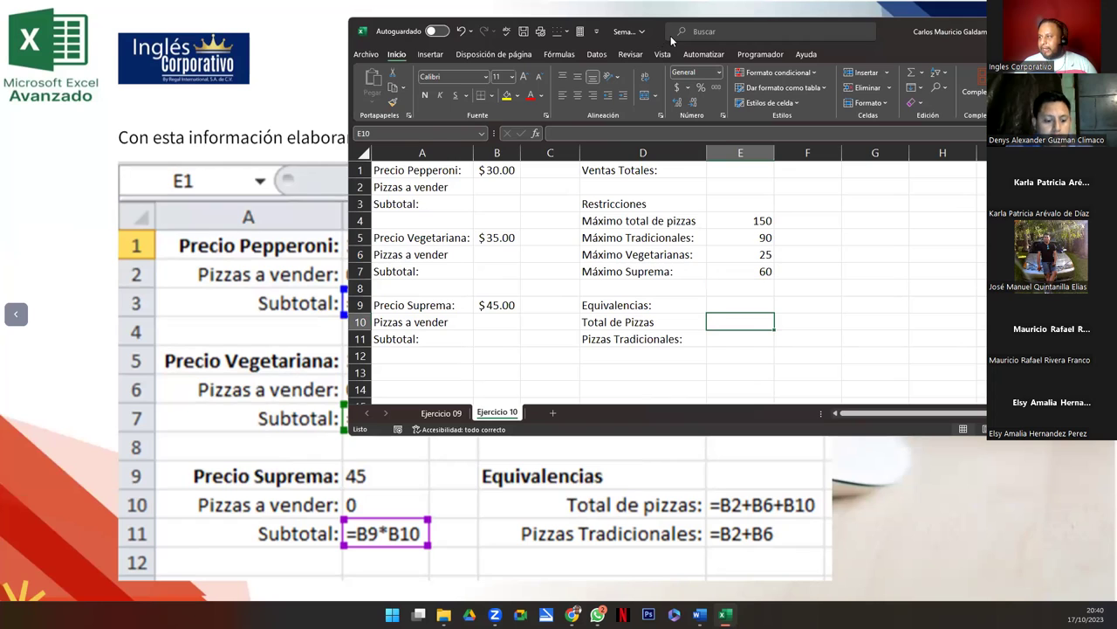
{"action": "left_click_drag", "start_coordinate": [670, 36], "coordinate": [756, 29]}
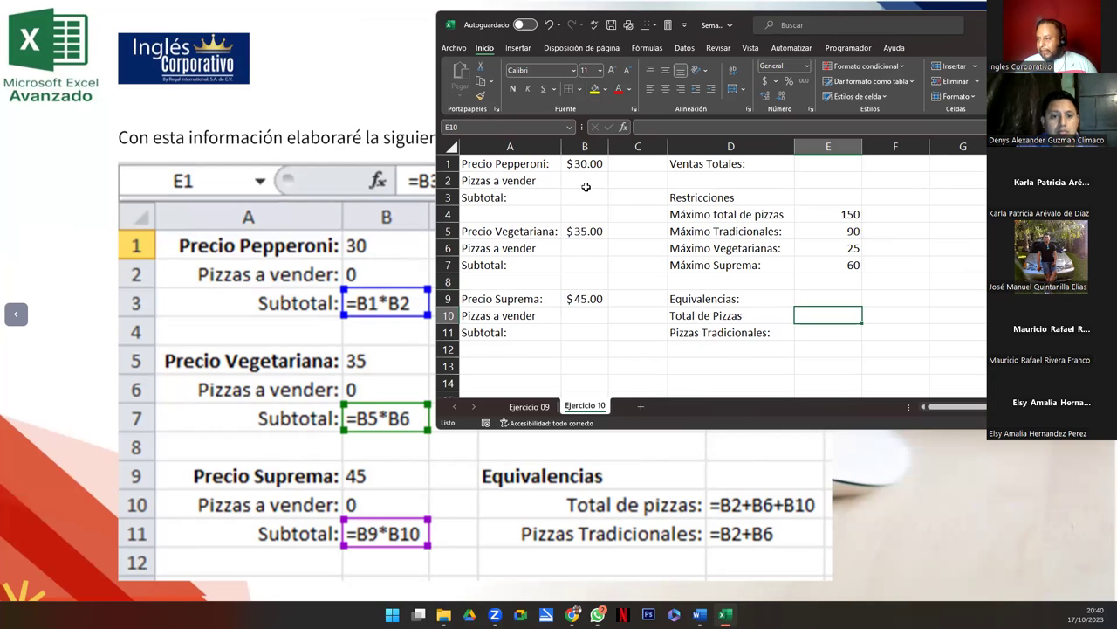
{"action": "type", "text": "="}
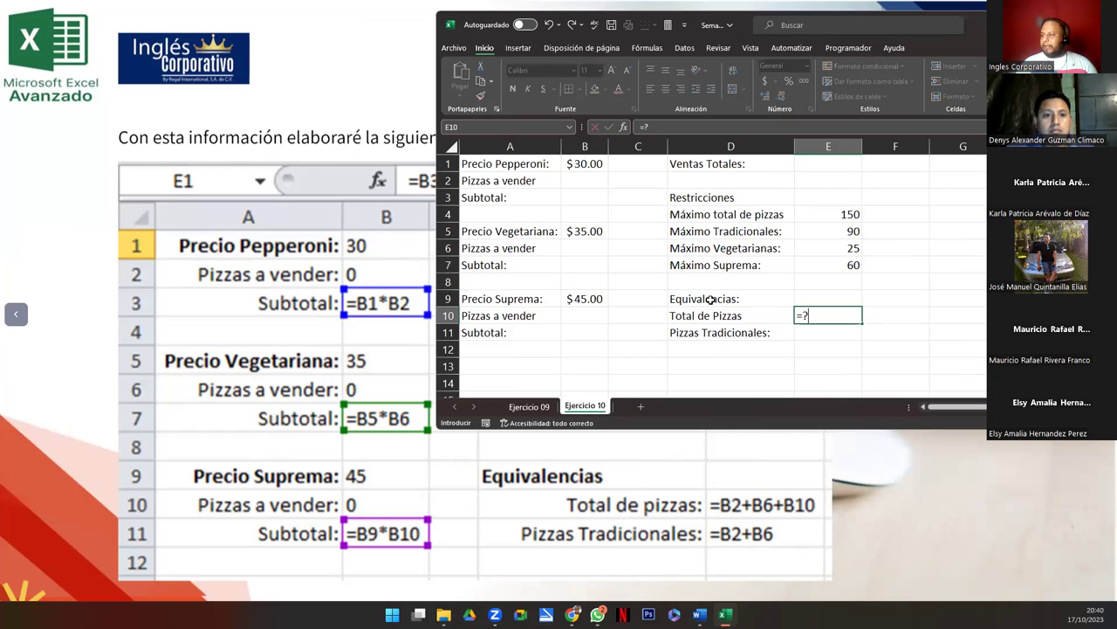
{"action": "left_click", "coordinate": [578, 181]}
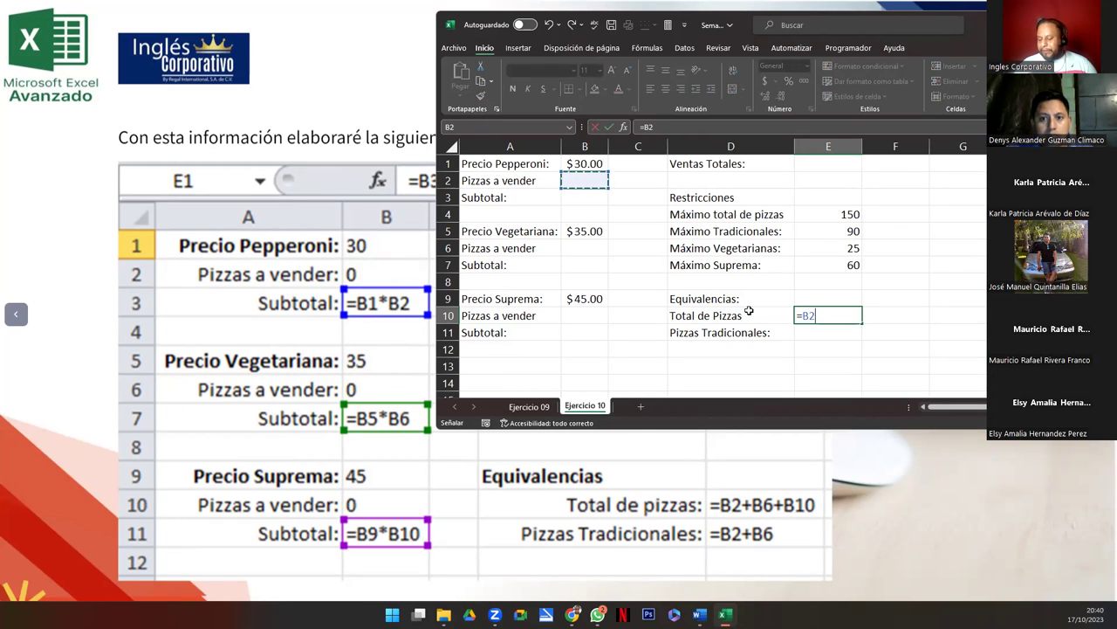
{"action": "type", "text": "+"}
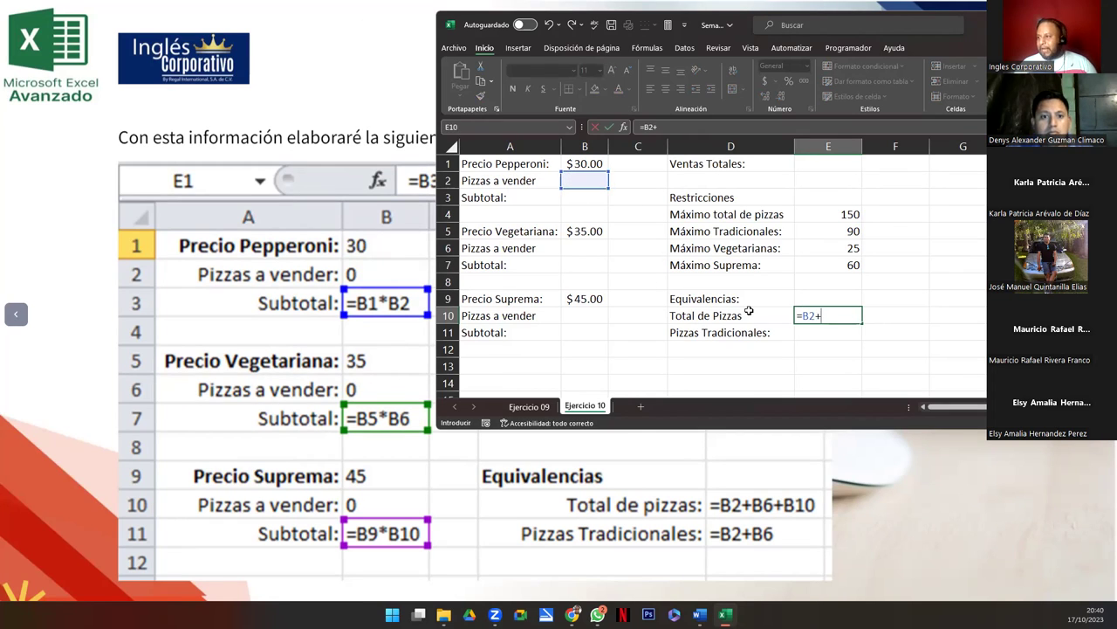
{"action": "left_click", "coordinate": [581, 251]}
{"action": "type", "text": "+"}
{"action": "left_click", "coordinate": [589, 316]}
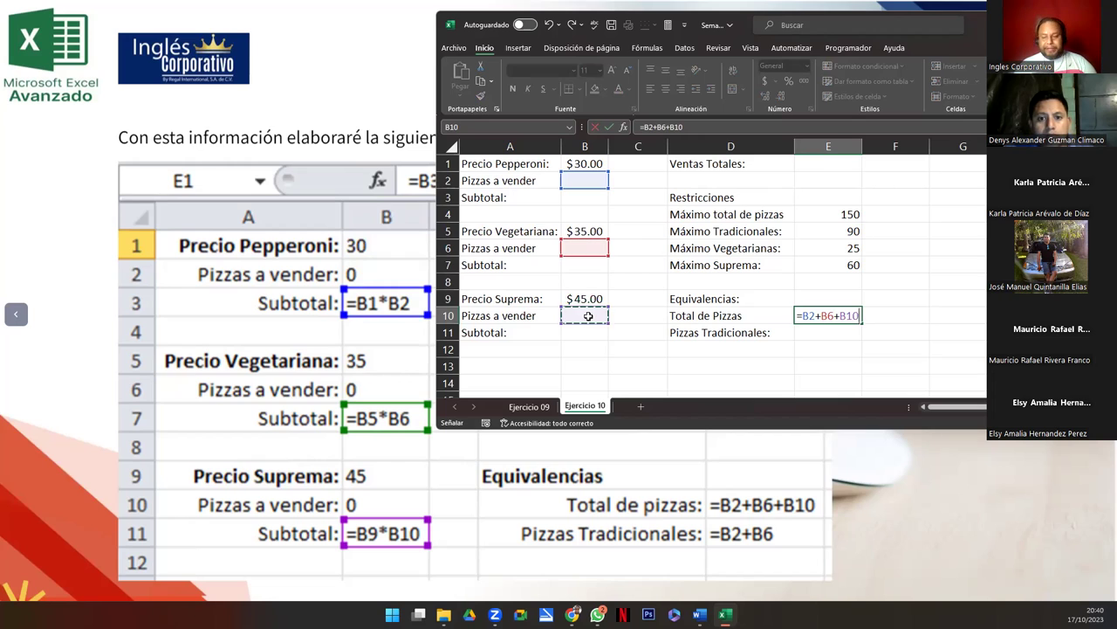
{"action": "key", "text": "Return"}
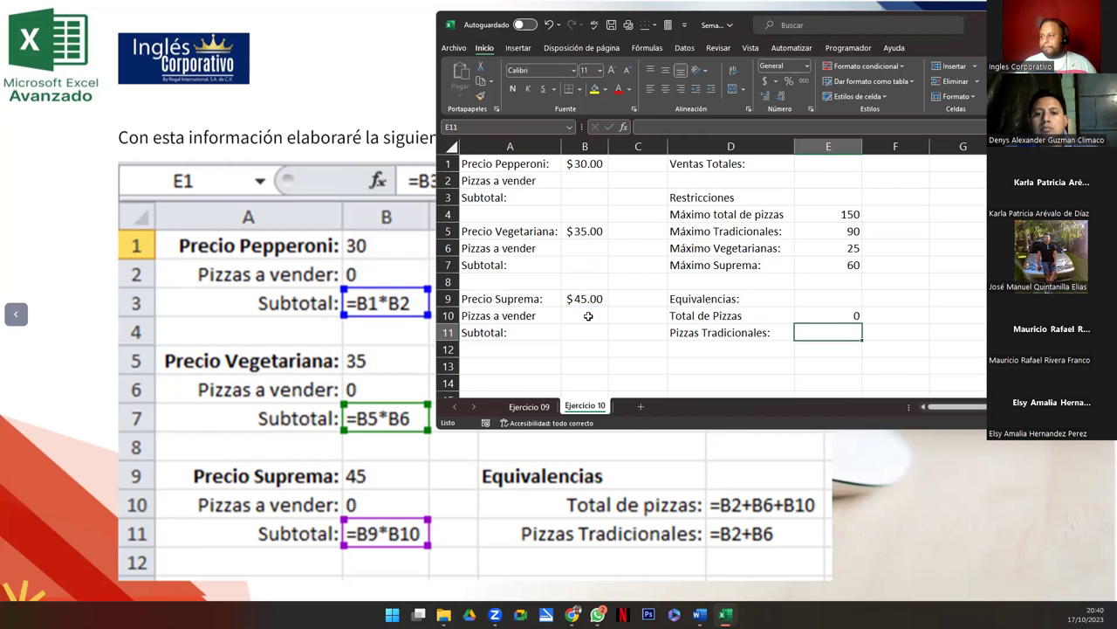
Enter the traditional pizzas formula =B2+B6 in E11.
{"action": "left_click", "coordinate": [826, 318]}
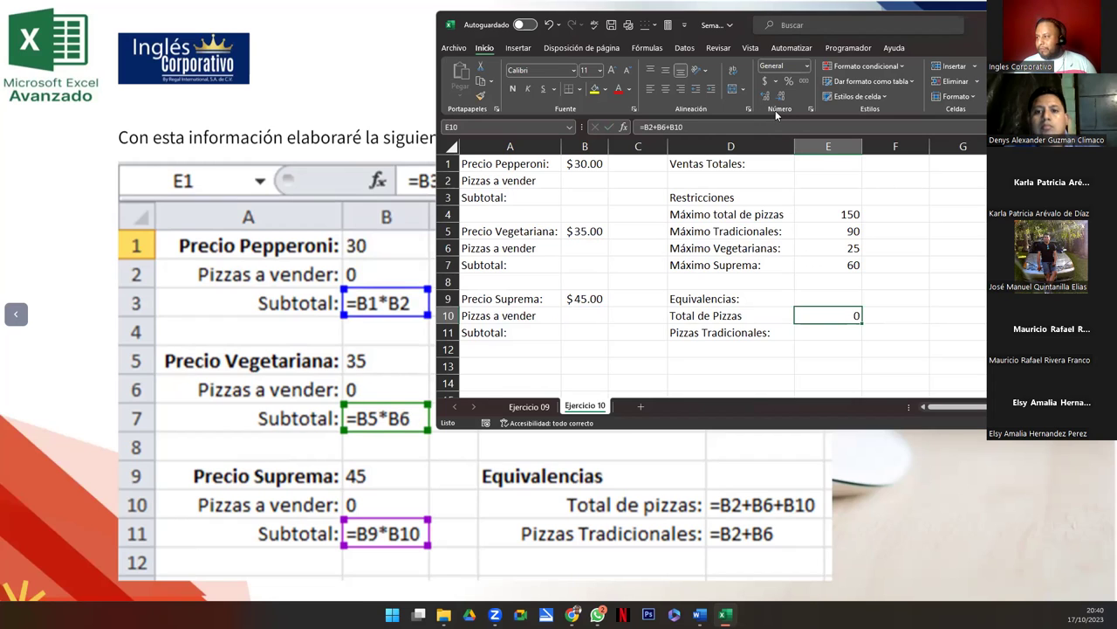
{"action": "left_click", "coordinate": [836, 332]}
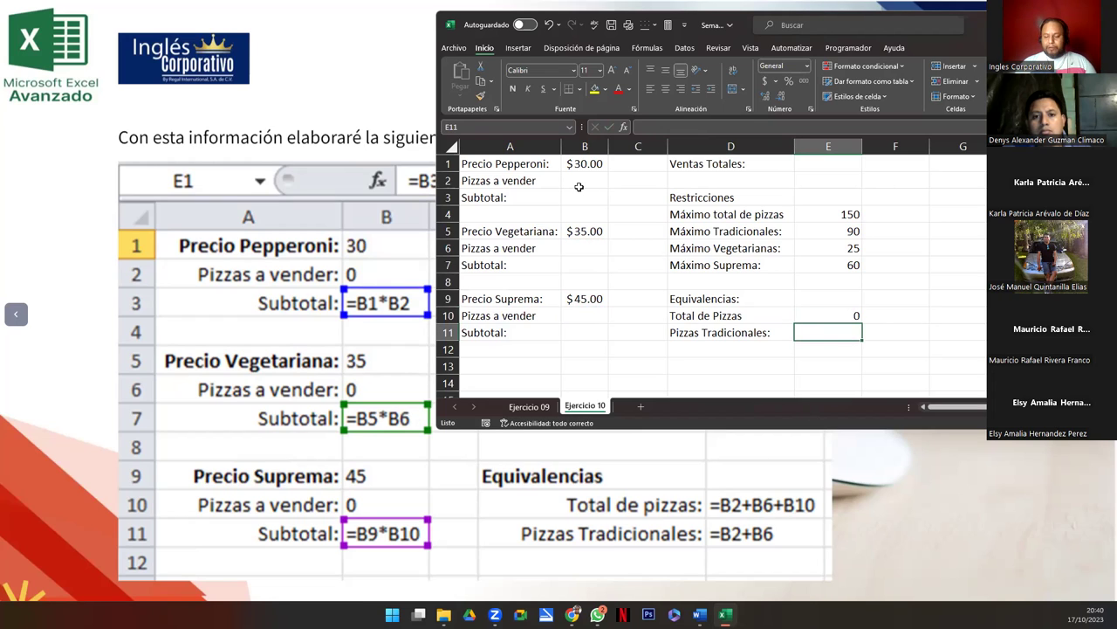
{"action": "type", "text": "="}
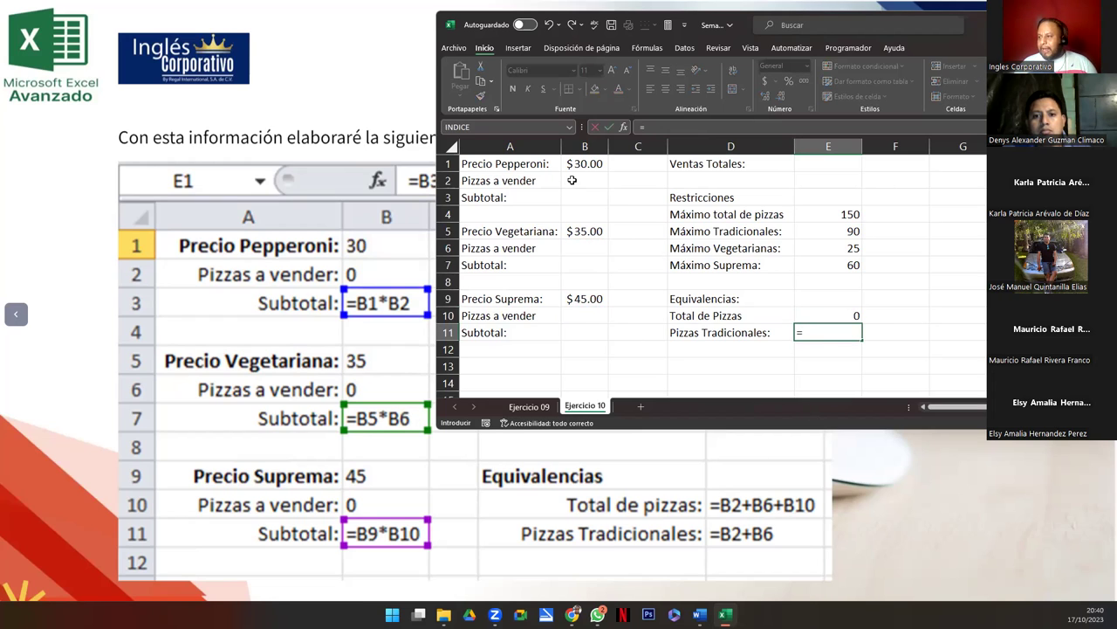
{"action": "left_click", "coordinate": [576, 180]}
{"action": "type", "text": "+"}
{"action": "left_click", "coordinate": [579, 252]}
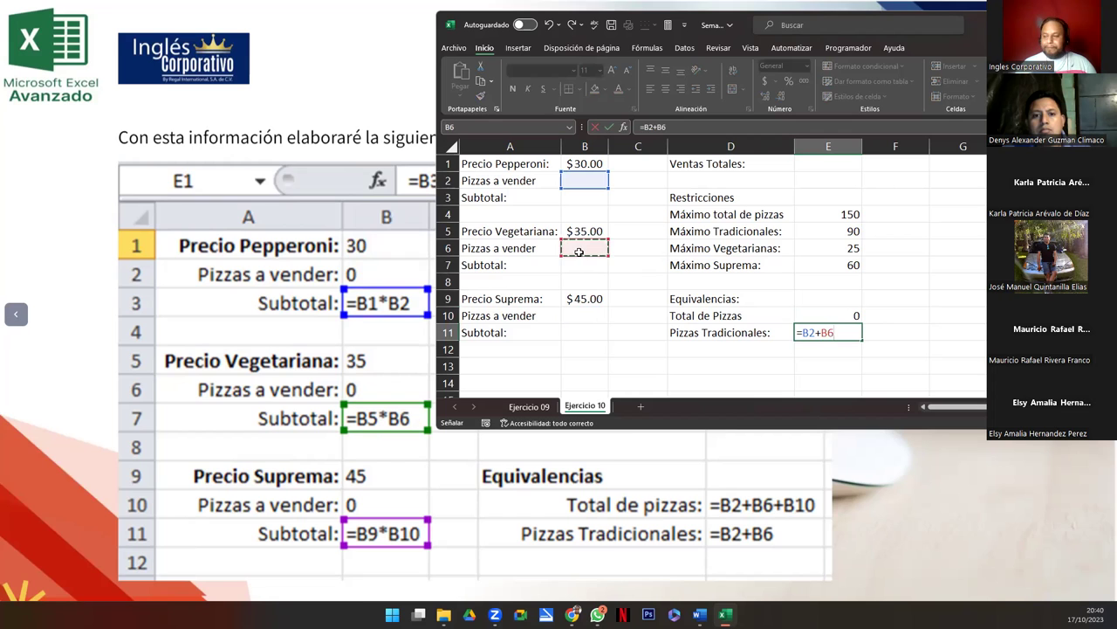
{"action": "key", "text": "Return"}
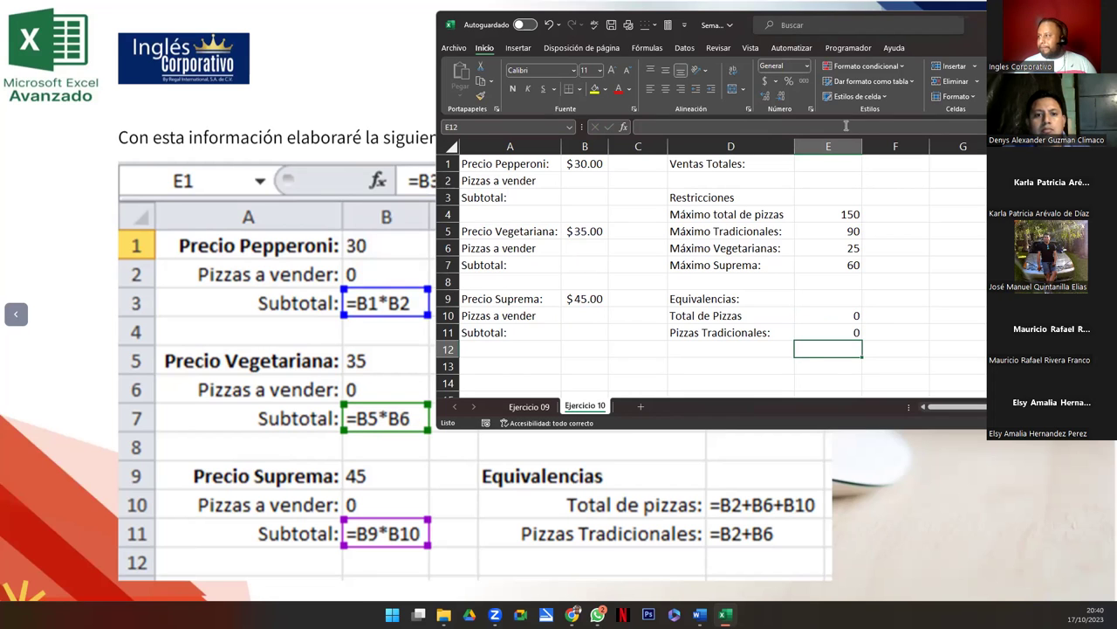
Examine the total sales cell E1 and the price, quantity and subtotal cells of the three pizza types.
{"action": "double_click", "coordinate": [745, 23]}
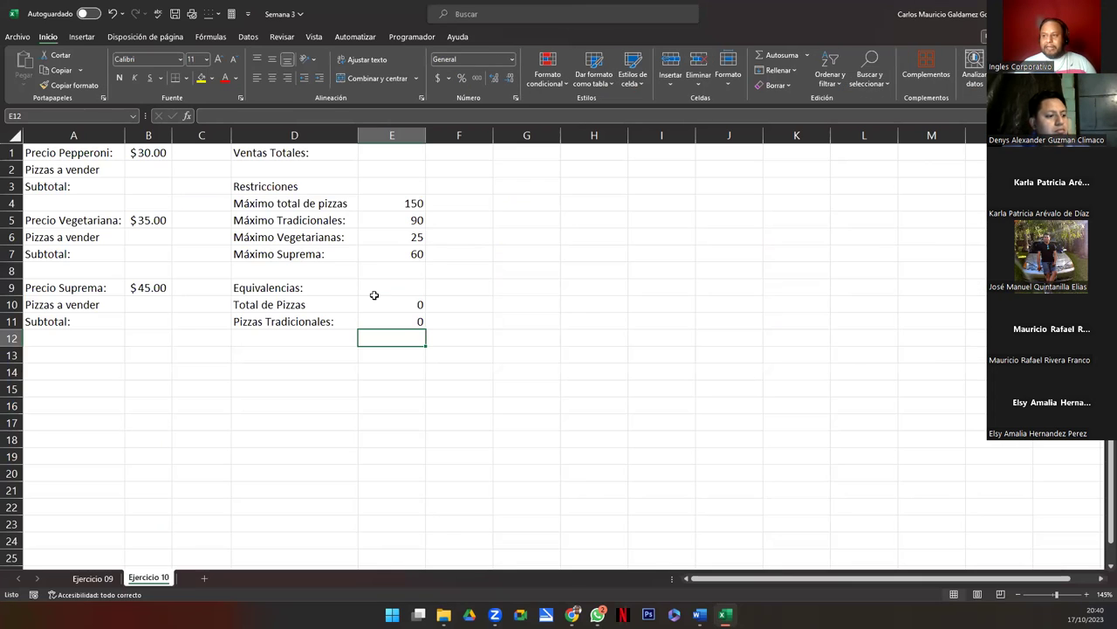
{"action": "scroll", "coordinate": [127, 305], "scroll_direction": "up", "scroll_amount": 4}
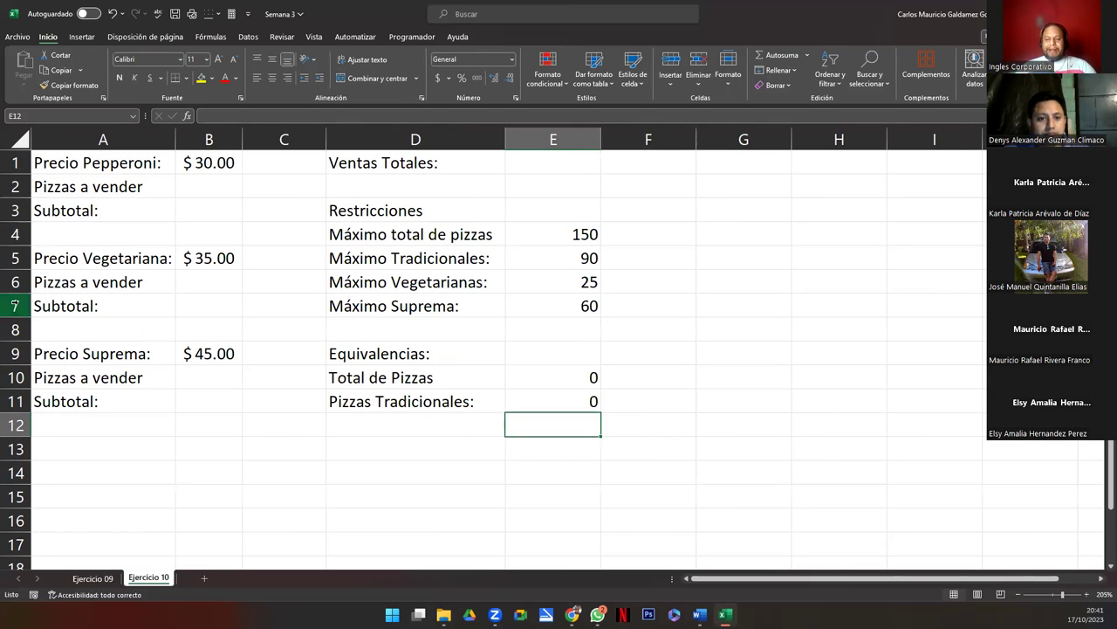
{"action": "left_click", "coordinate": [527, 168]}
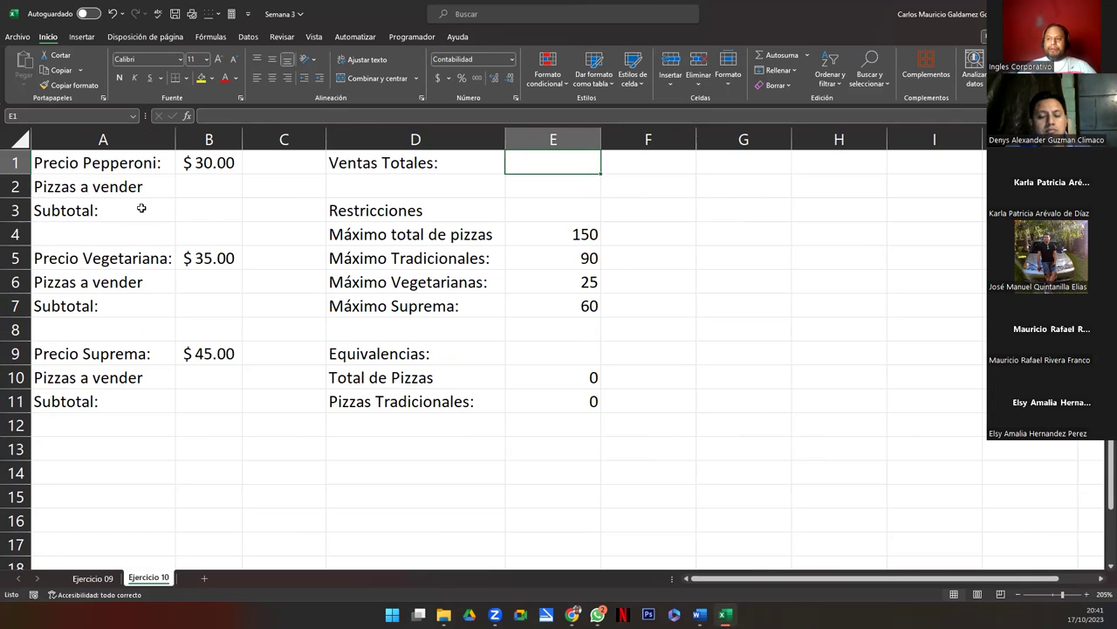
{"action": "left_click", "coordinate": [199, 189]}
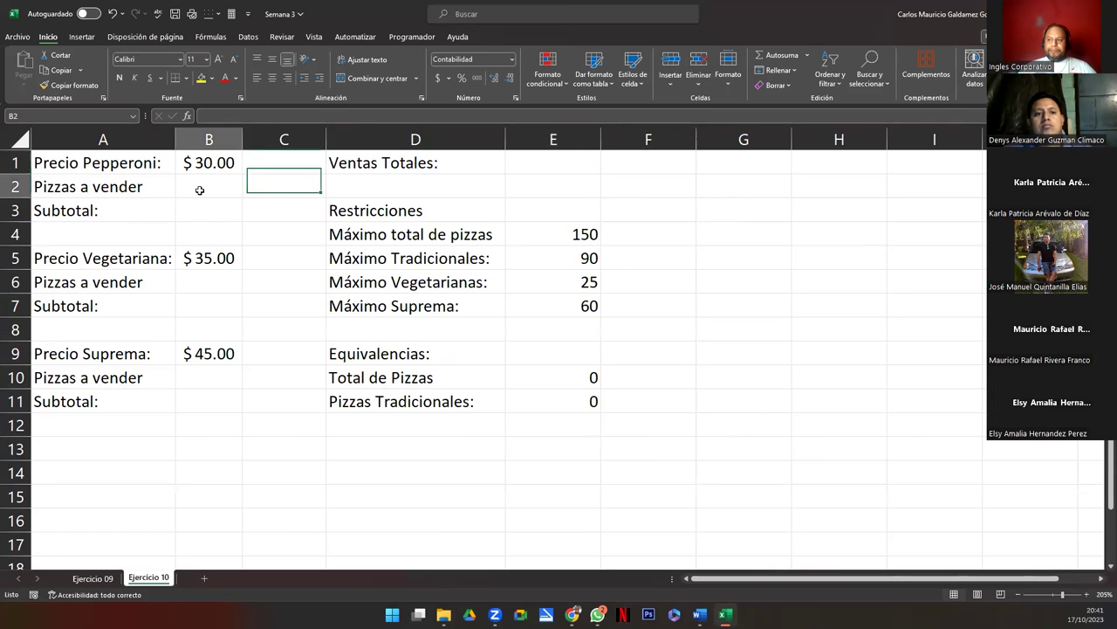
{"action": "double_click", "coordinate": [563, 163]}
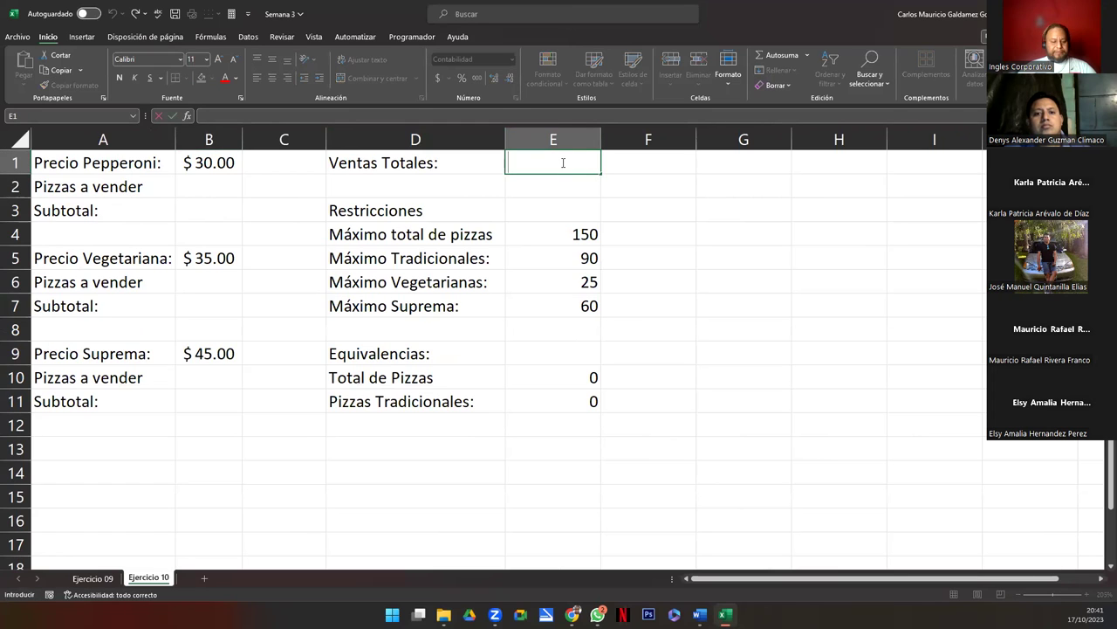
{"action": "key", "text": "Escape"}
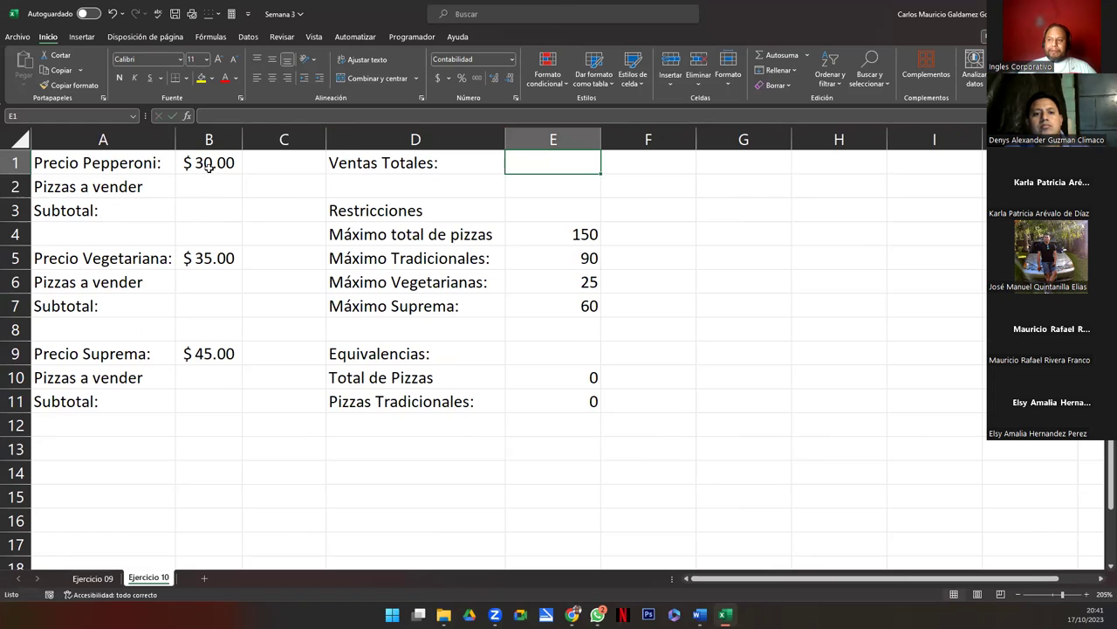
{"action": "left_click_drag", "start_coordinate": [207, 164], "coordinate": [207, 208]}
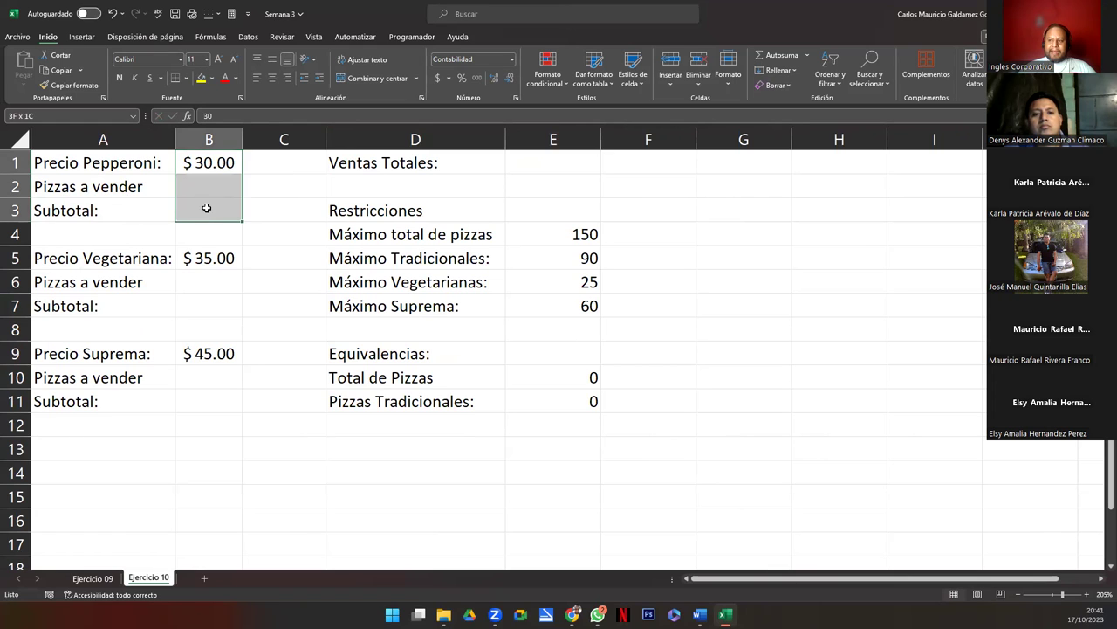
{"action": "left_click_drag", "start_coordinate": [213, 253], "coordinate": [212, 305]}
{"action": "left_click_drag", "start_coordinate": [198, 353], "coordinate": [200, 403]}
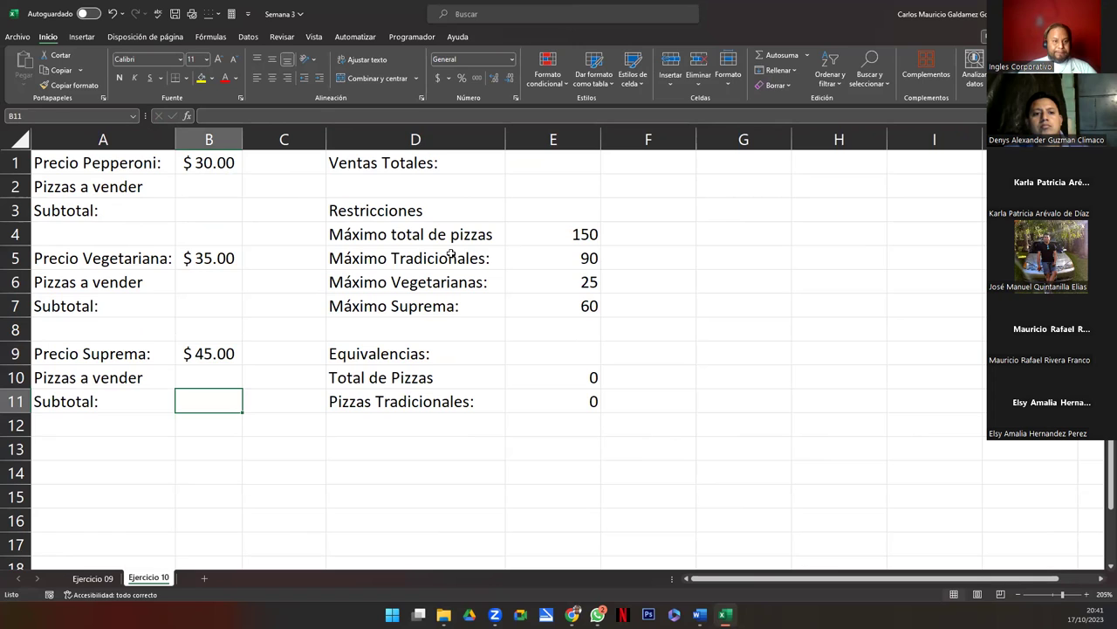
{"action": "left_click", "coordinate": [192, 168]}
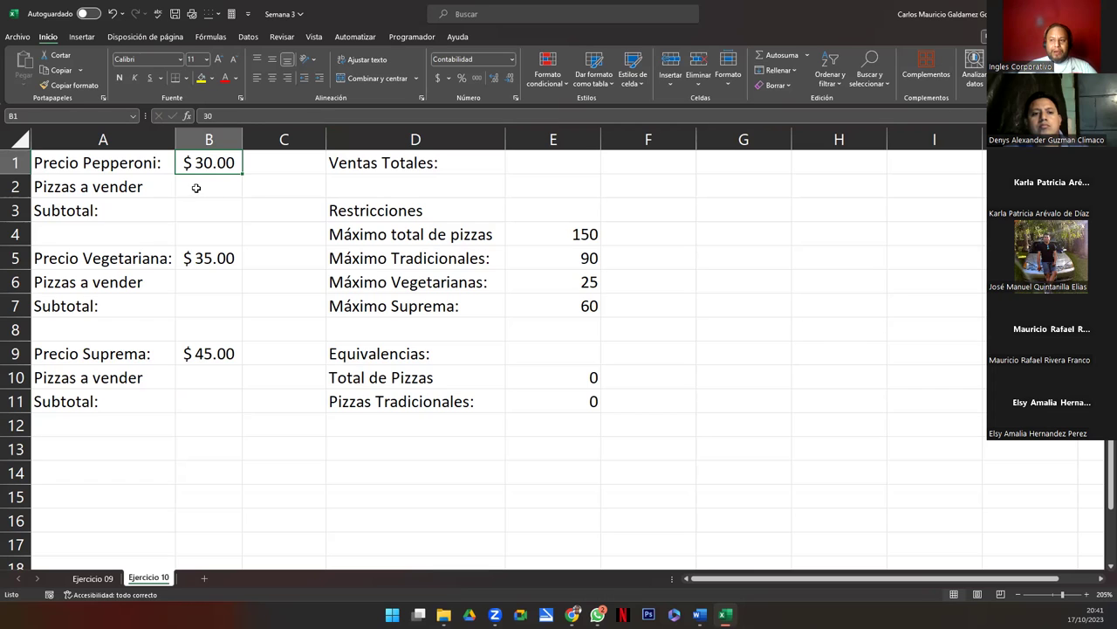
Enter the placeholders X, Y and Z for the pizzas to sell in B2, B6 and B10.
{"action": "left_click", "coordinate": [195, 187]}
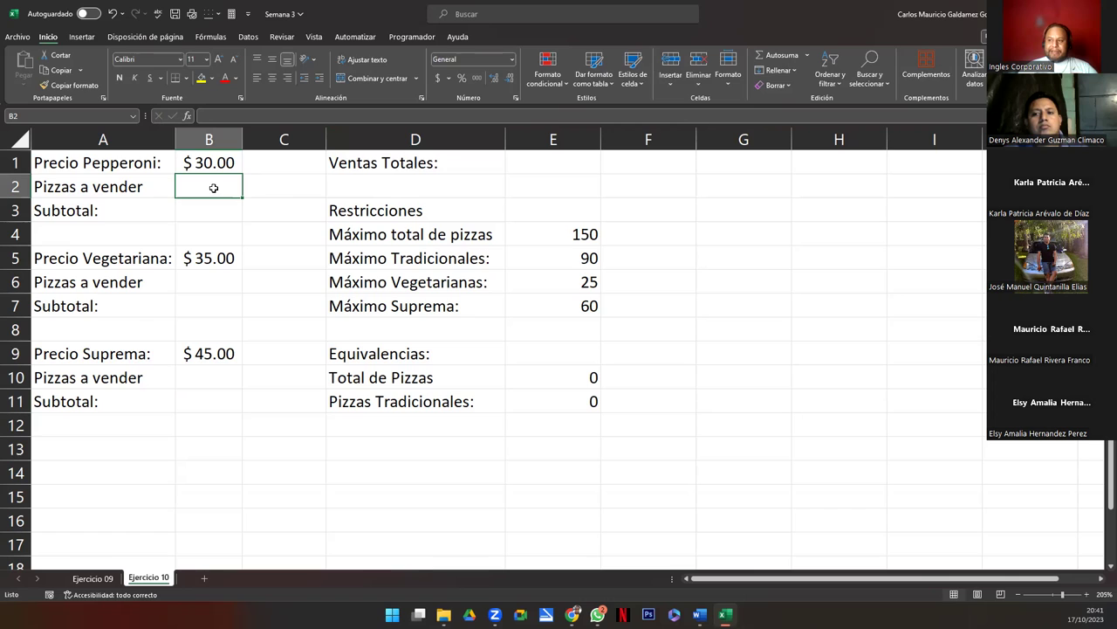
{"action": "type", "text": "X"}
{"action": "key", "text": "Return"}
{"action": "key", "text": "Return"}
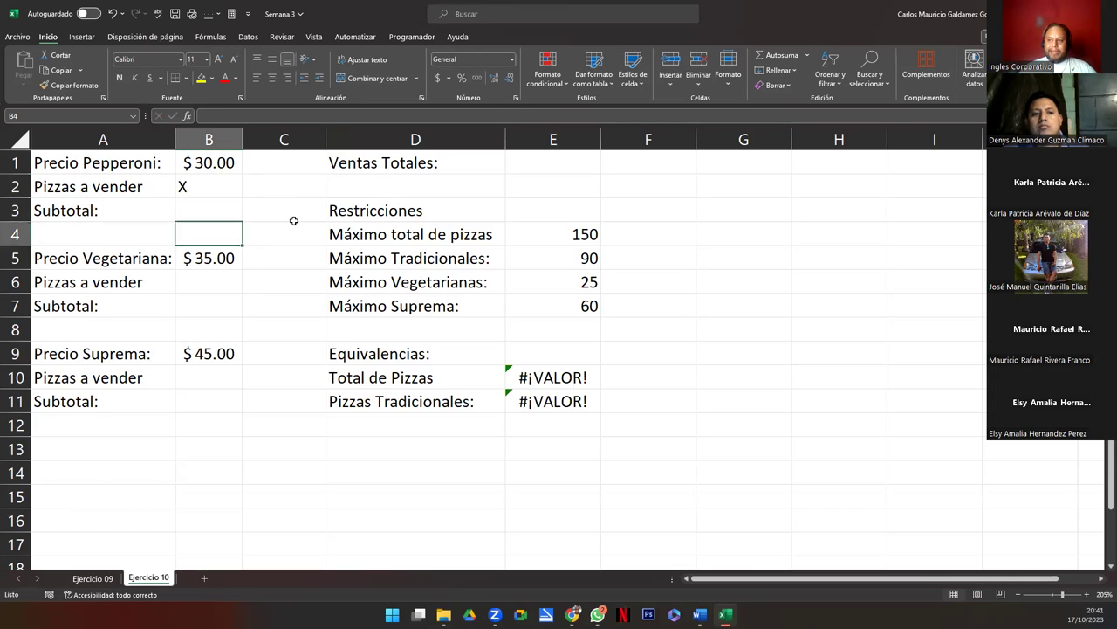
{"action": "key", "text": "Return"}
{"action": "key", "text": "Return"}
{"action": "type", "text": "X"}
{"action": "key", "text": "Return"}
{"action": "key", "text": "Return"}
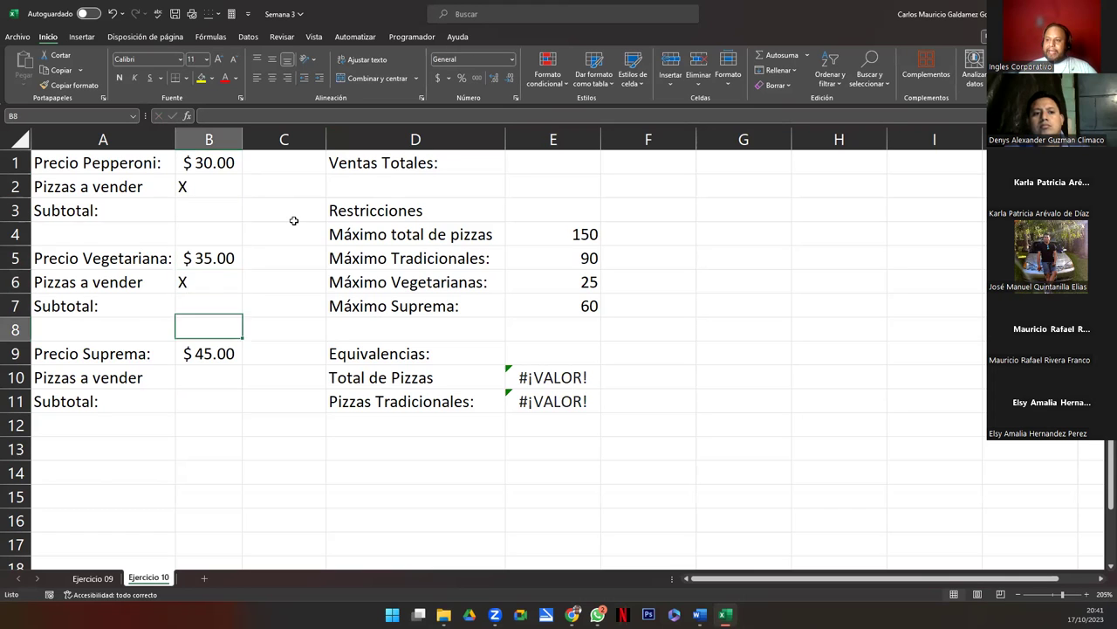
{"action": "key", "text": "Return"}
{"action": "key", "text": "Return"}
{"action": "key", "text": "Up"}
{"action": "key", "text": "Up"}
{"action": "key", "text": "Up"}
{"action": "key", "text": "Up"}
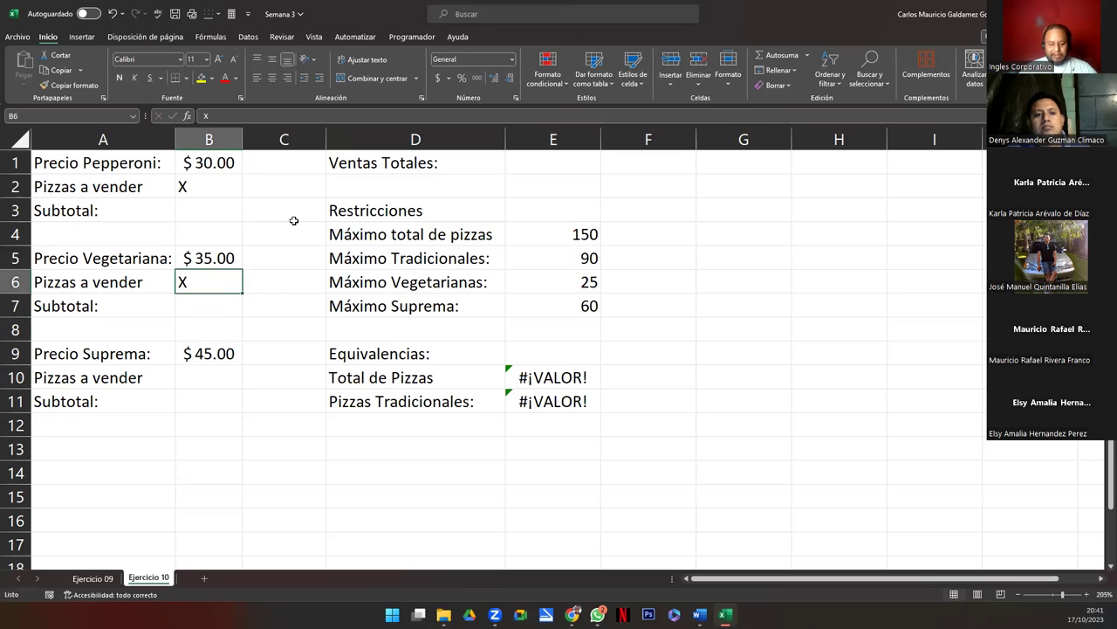
{"action": "type", "text": "Y"}
{"action": "key", "text": "Return"}
{"action": "key", "text": "Return"}
{"action": "key", "text": "Return"}
{"action": "key", "text": "Return"}
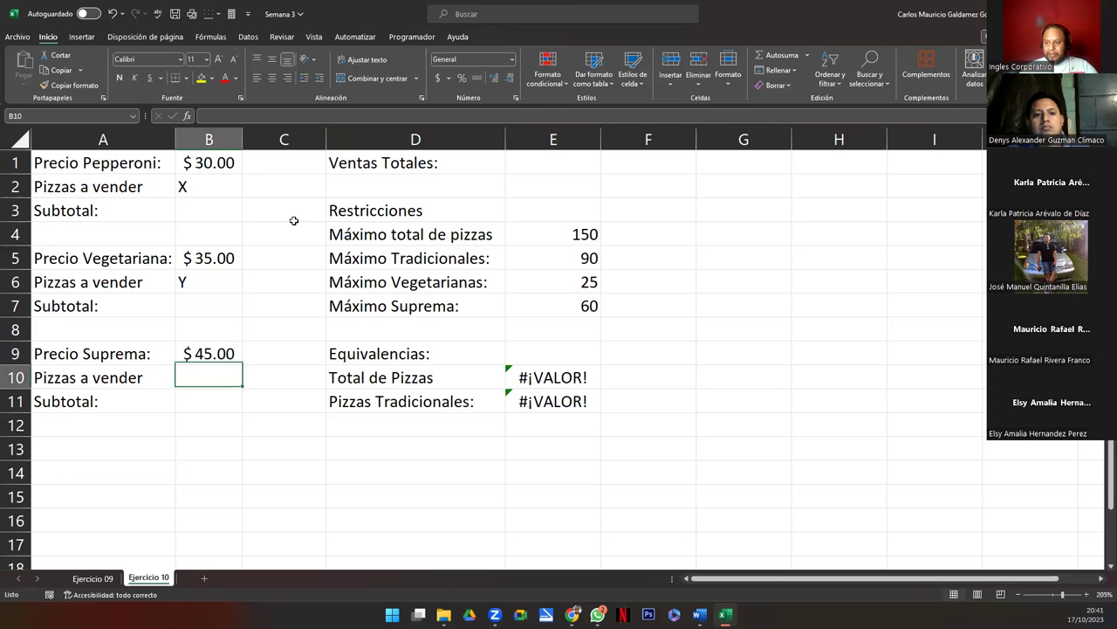
{"action": "type", "text": "Z"}
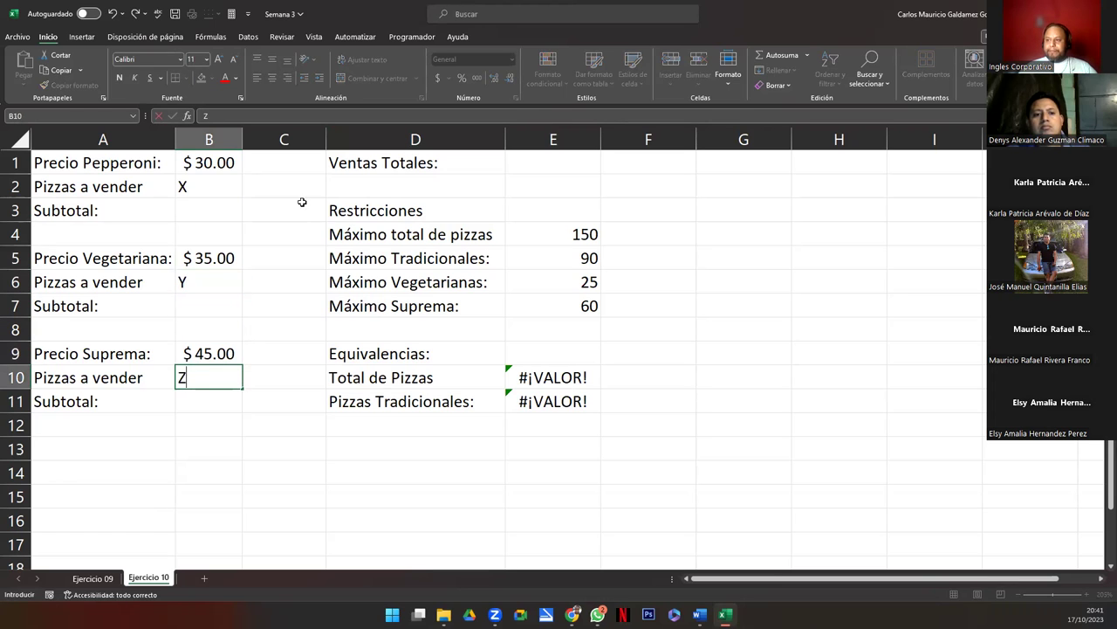
Enter the pepperoni subtotal formula =B1*B2 in B3.
{"action": "left_click", "coordinate": [200, 214]}
{"action": "type", "text": "="}
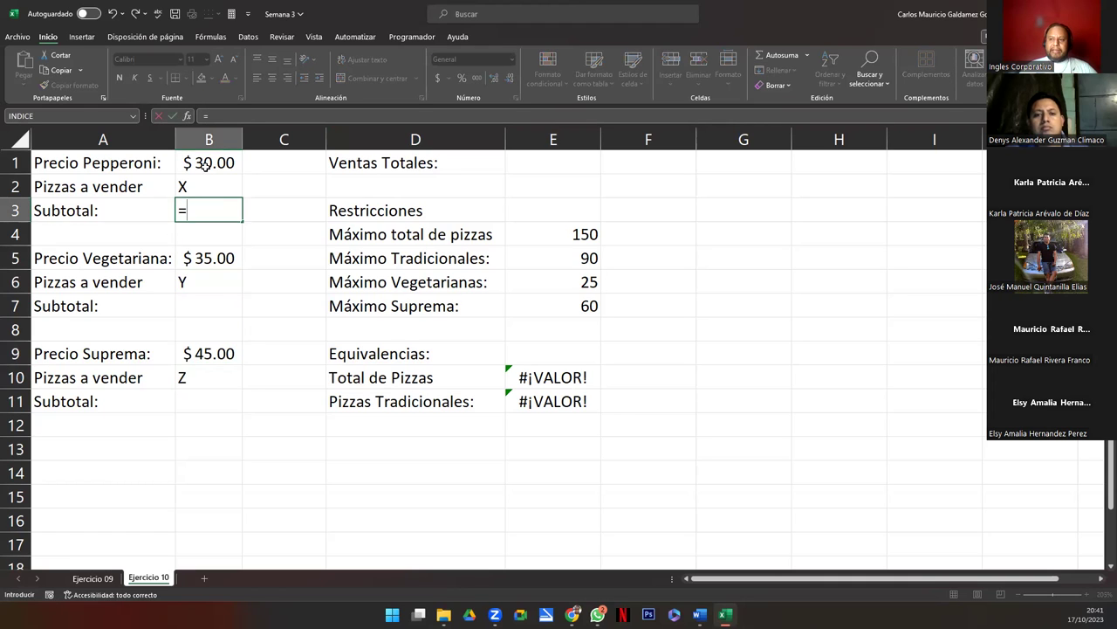
{"action": "key", "text": "Up"}
{"action": "key", "text": "Up"}
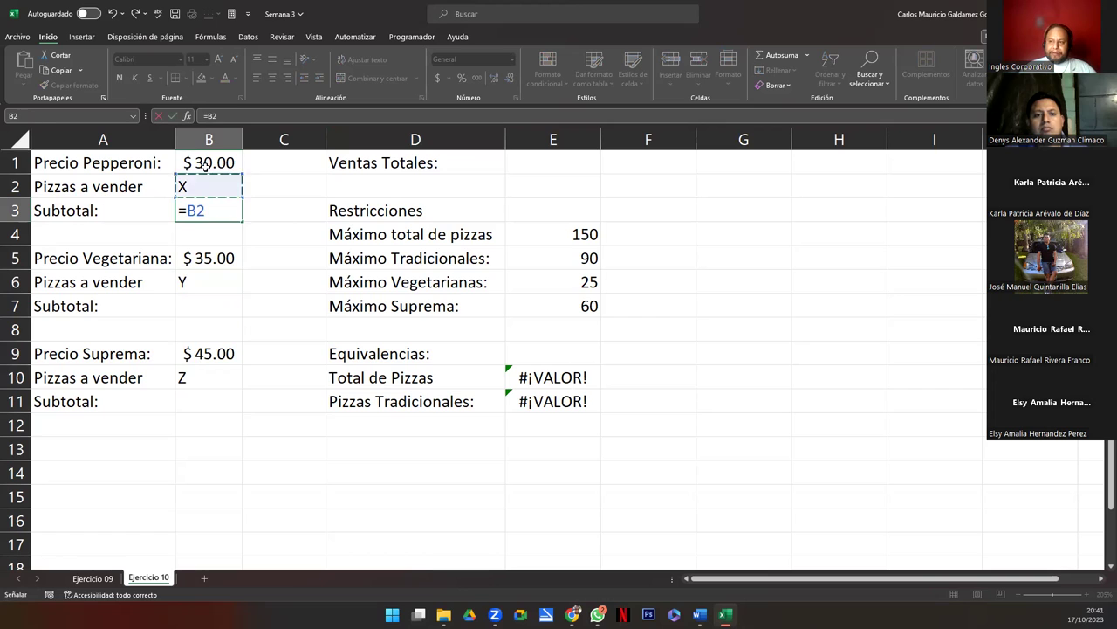
{"action": "type", "text": "*"}
{"action": "key", "text": "Up"}
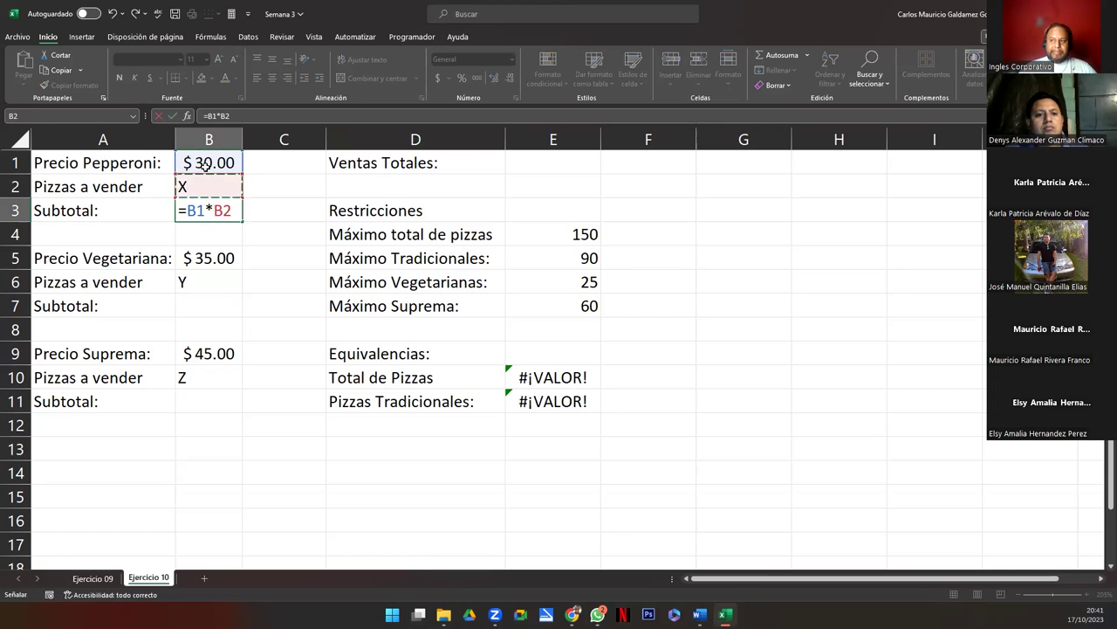
{"action": "key", "text": "Return"}
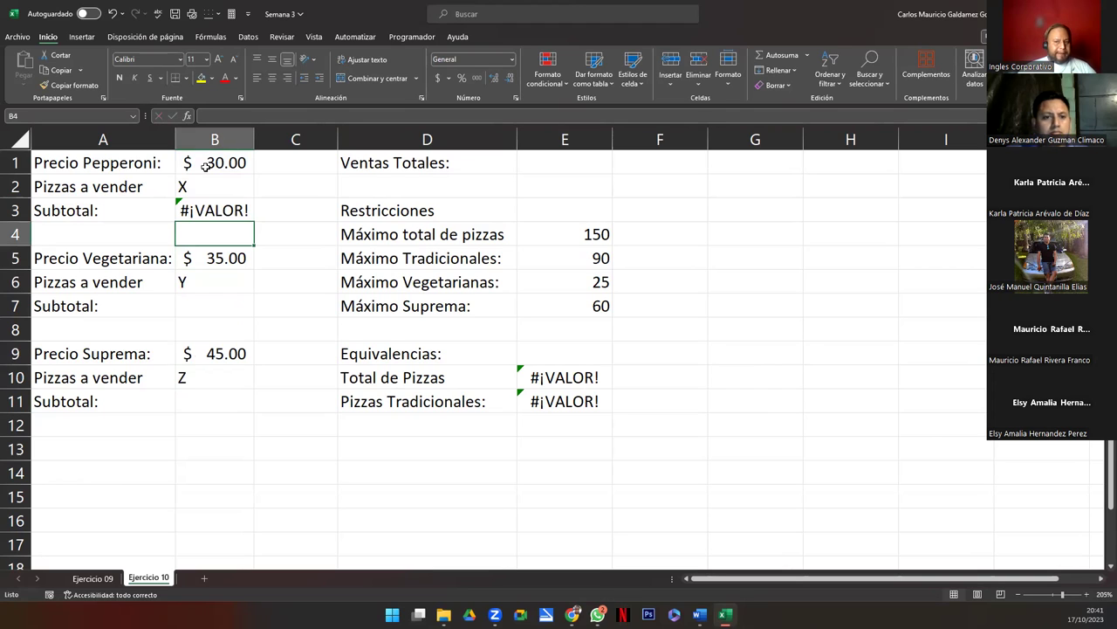
Clear the X placeholder from B2 and apply the accounting number format to the pepperoni subtotal in B3.
{"action": "left_click", "coordinate": [203, 182]}
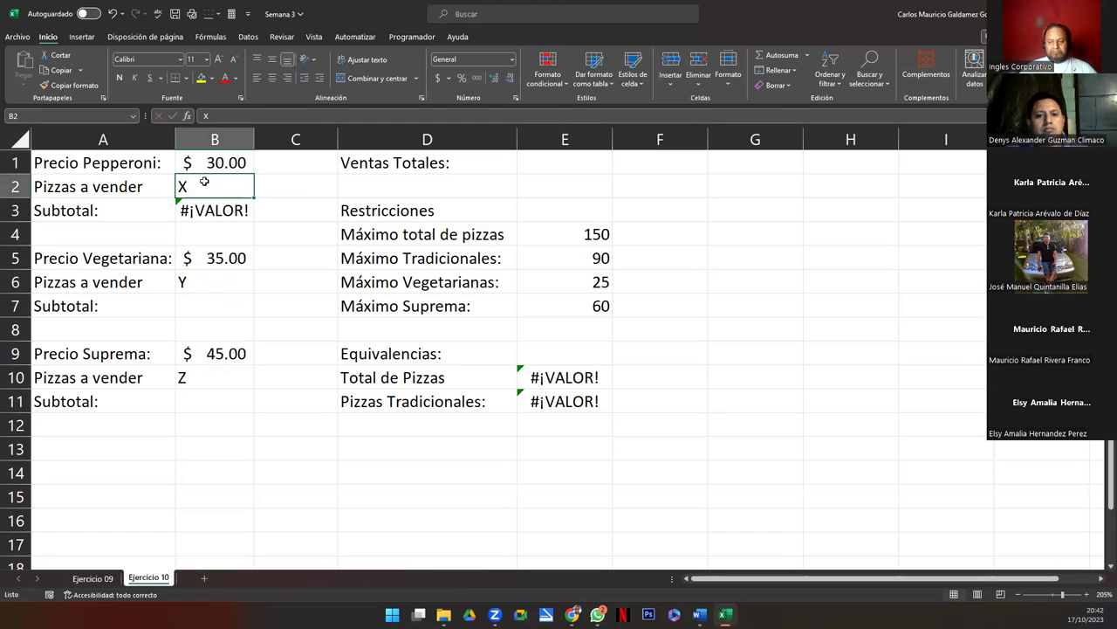
{"action": "key", "text": "Delete"}
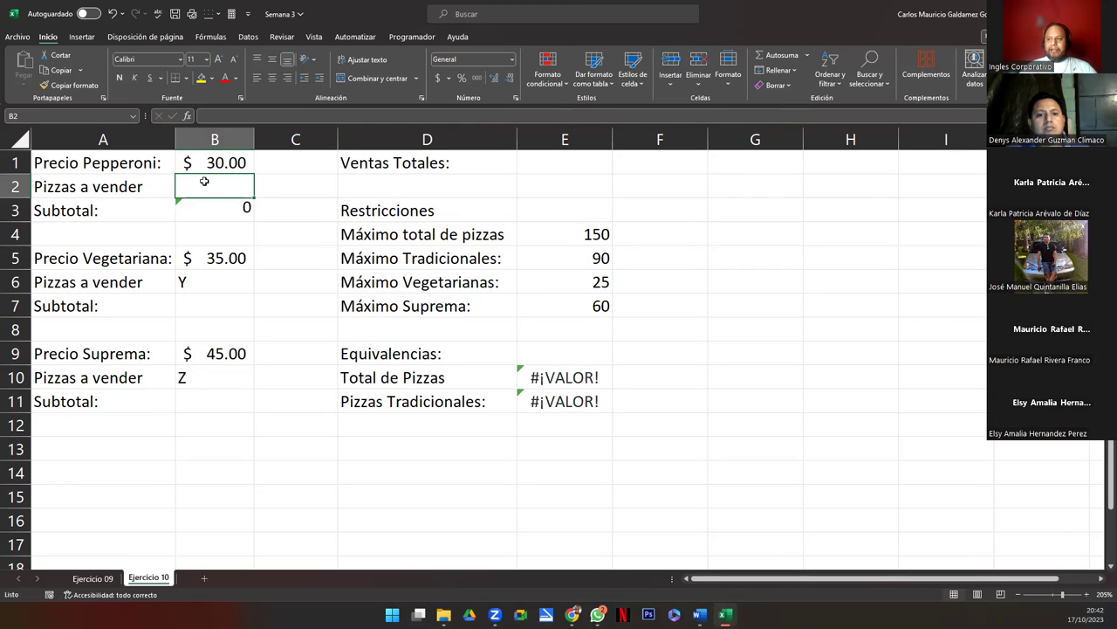
{"action": "key", "text": "Return"}
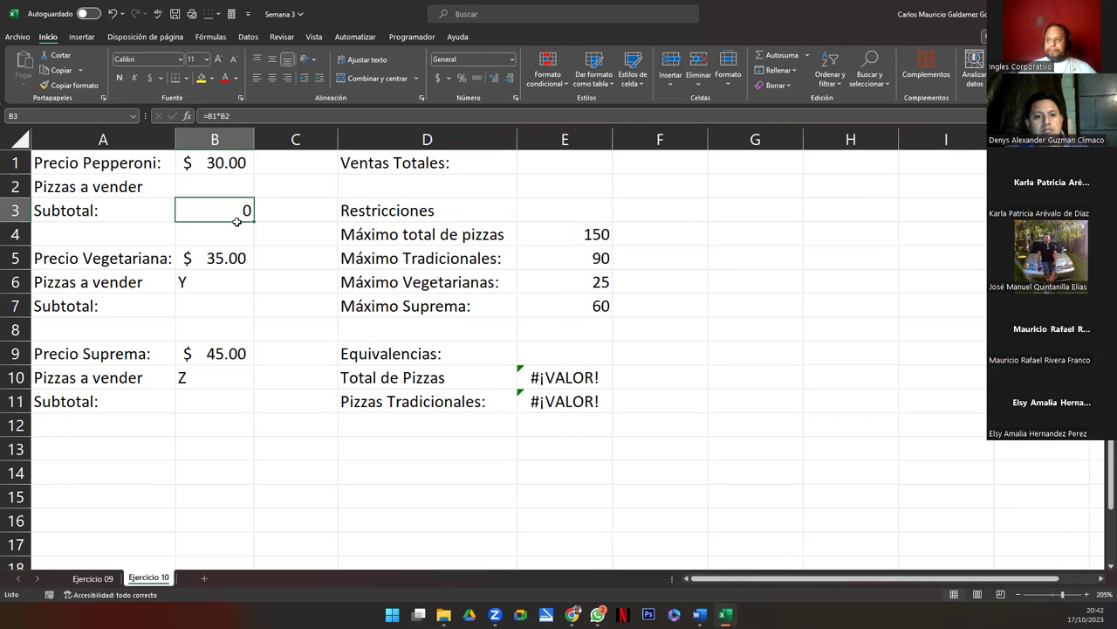
{"action": "left_click", "coordinate": [438, 78]}
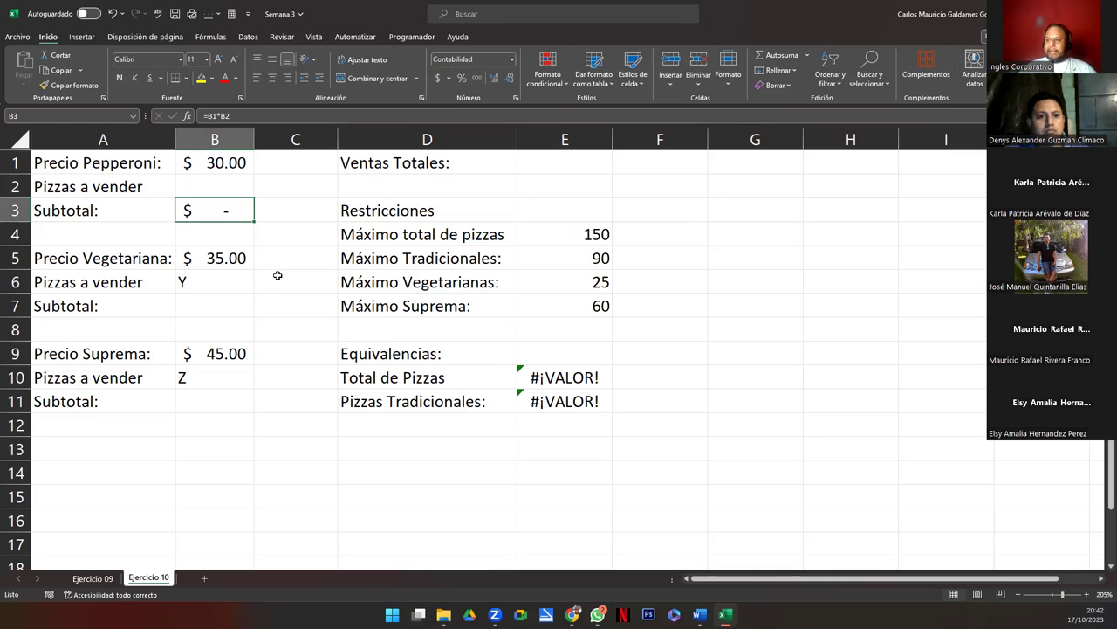
Copy the pepperoni subtotal formula from B3 into the vegetarian and suprema subtotals, B7 and B11.
{"action": "key", "text": "ctrl+c"}
{"action": "left_click", "coordinate": [199, 309]}
{"action": "key", "text": "ctrl+v"}
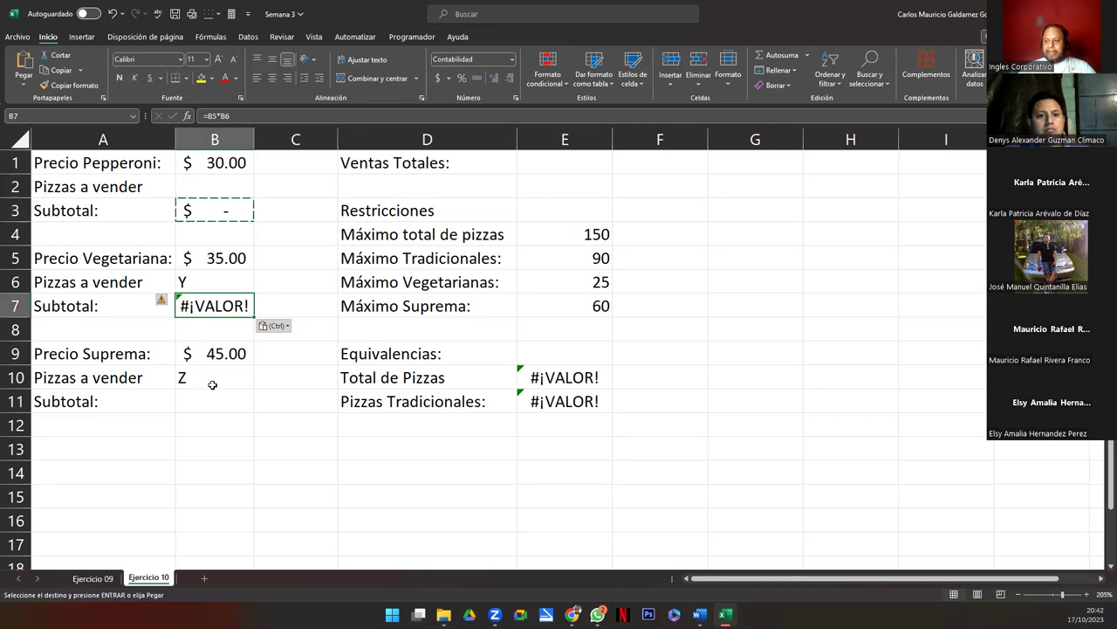
{"action": "left_click", "coordinate": [214, 384]}
{"action": "left_click", "coordinate": [215, 399]}
{"action": "key", "text": "ctrl+v"}
{"action": "left_click", "coordinate": [207, 307]}
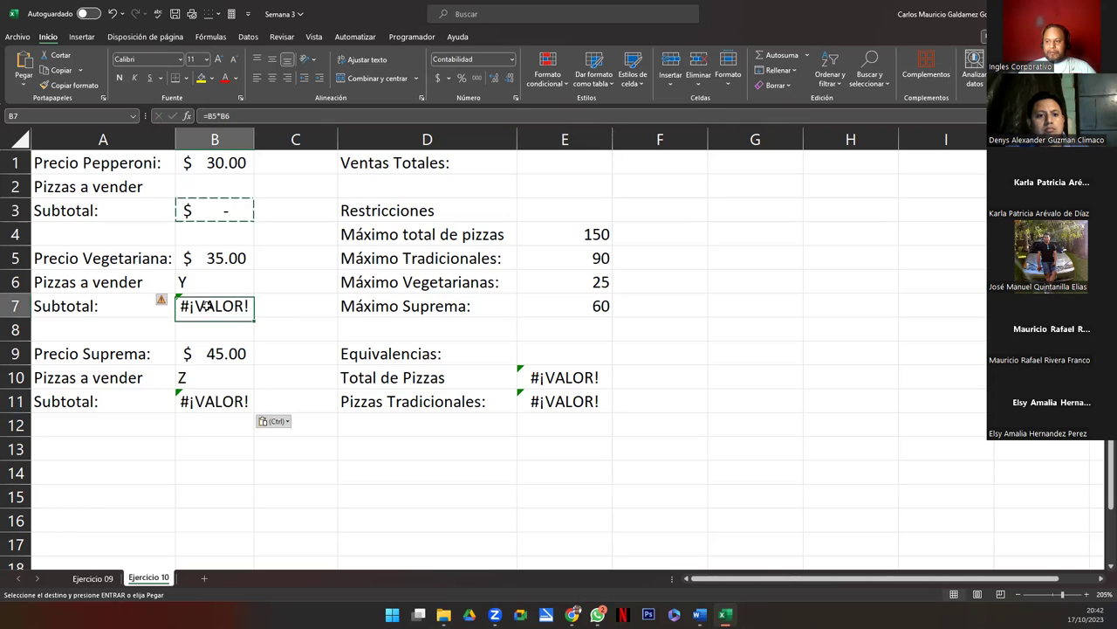
{"action": "double_click", "coordinate": [207, 307]}
{"action": "key", "text": "Escape"}
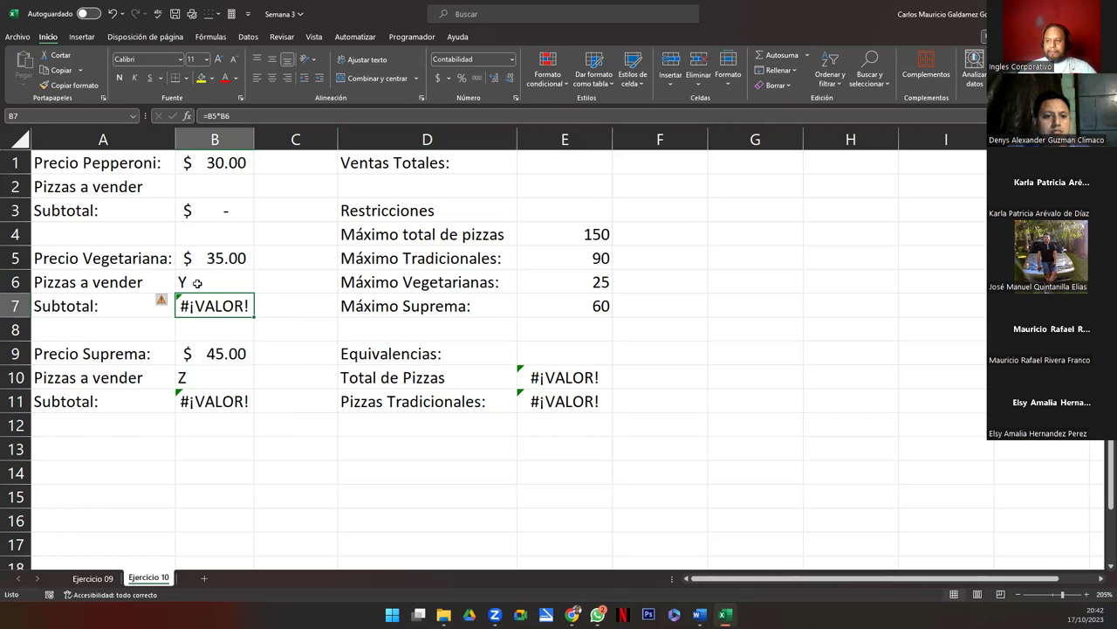
Clear the Y and Z placeholders from the pizzas to sell cells B6 and B10.
{"action": "left_click", "coordinate": [197, 283]}
{"action": "key", "text": "Delete"}
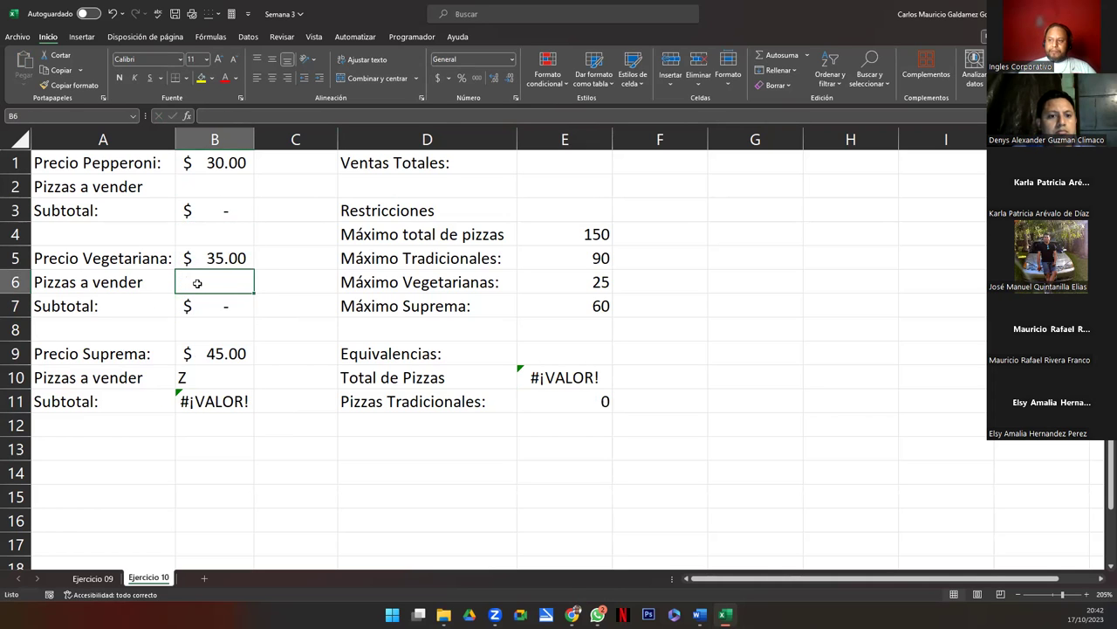
{"action": "key", "text": "Down"}
{"action": "key", "text": "Down"}
{"action": "key", "text": "Down"}
{"action": "key", "text": "Down"}
{"action": "key", "text": "Delete"}
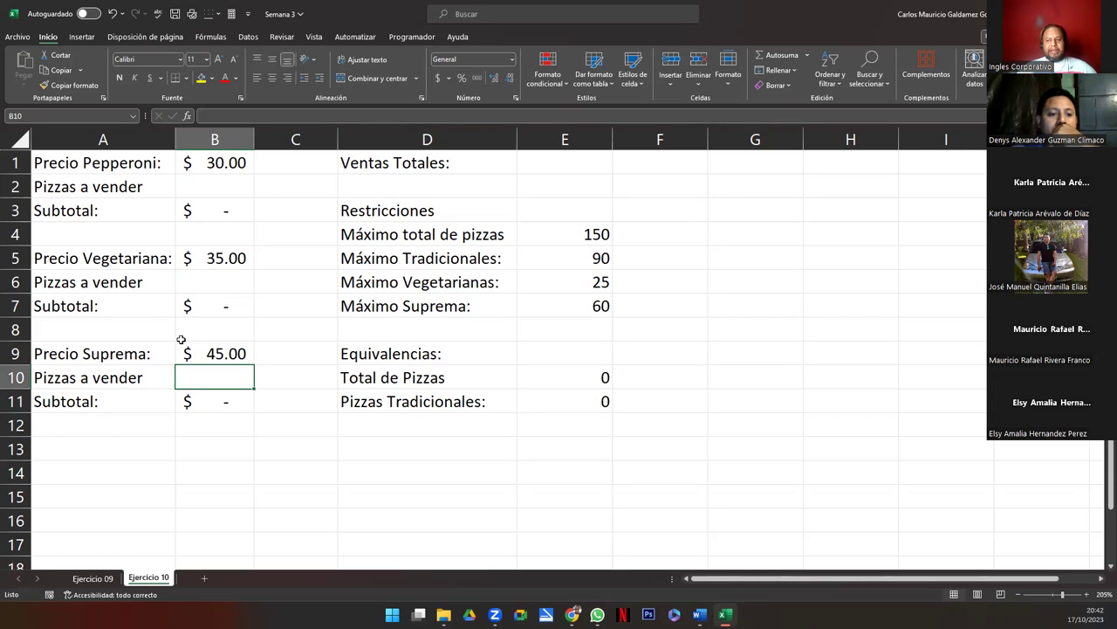
Enter X, Y and Z again as the pizzas to sell in B2, B6 and B10.
{"action": "left_click", "coordinate": [227, 185]}
{"action": "type", "text": "X"}
{"action": "key", "text": "Return"}
{"action": "key", "text": "Down"}
{"action": "key", "text": "Down"}
{"action": "key", "text": "Down"}
{"action": "key", "text": "Down"}
{"action": "key", "text": "Up"}
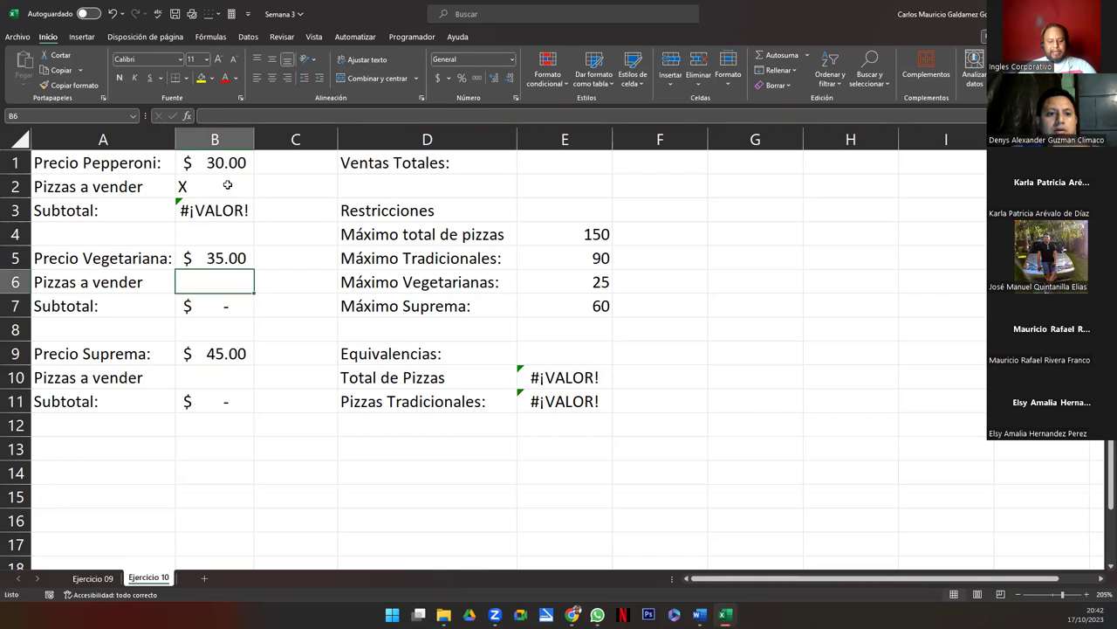
{"action": "type", "text": "Y"}
{"action": "key", "text": "Return"}
{"action": "key", "text": "Down"}
{"action": "key", "text": "Down"}
{"action": "key", "text": "Down"}
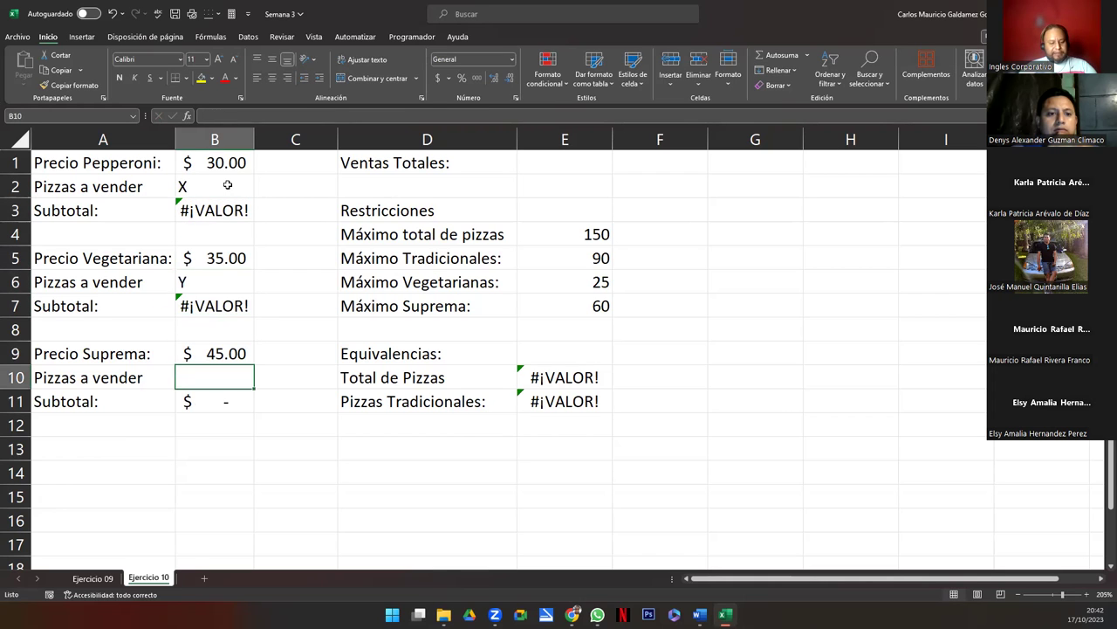
{"action": "type", "text": "Z"}
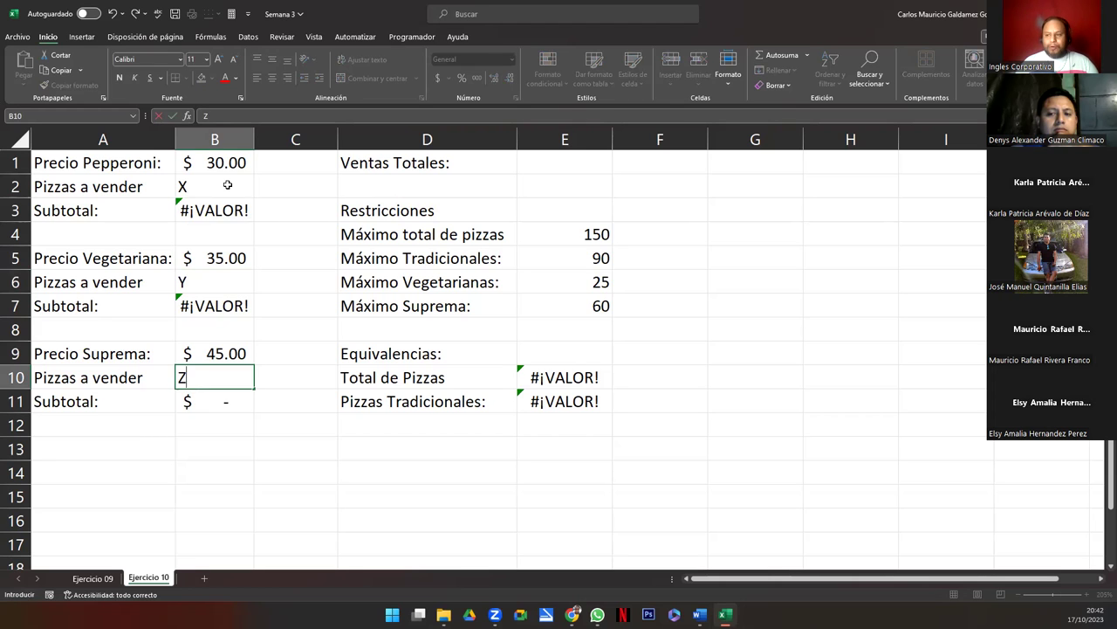
Clear the X, Y and Z placeholders from B2, B6 and B10.
{"action": "key", "text": "Up"}
{"action": "key", "text": "Up"}
{"action": "key", "text": "Up"}
{"action": "key", "text": "Up"}
{"action": "key", "text": "Up"}
{"action": "key", "text": "Up"}
{"action": "key", "text": "Up"}
{"action": "key", "text": "Up"}
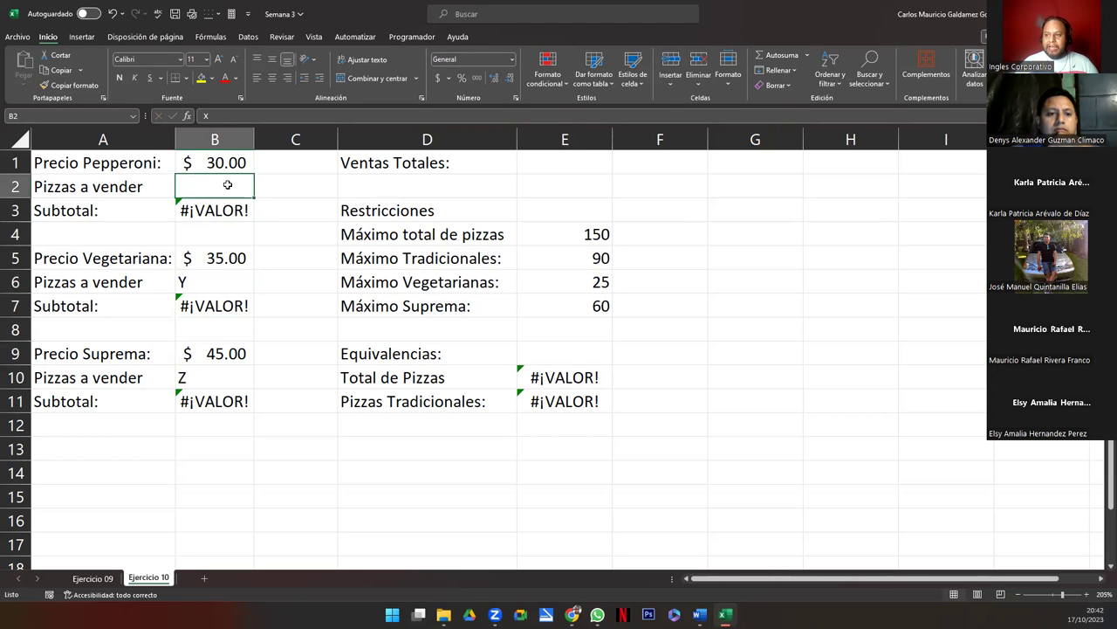
{"action": "key", "text": "Delete"}
{"action": "key", "text": "Down"}
{"action": "key", "text": "Down"}
{"action": "key", "text": "Down"}
{"action": "key", "text": "Down"}
{"action": "key", "text": "Delete"}
{"action": "key", "text": "Down"}
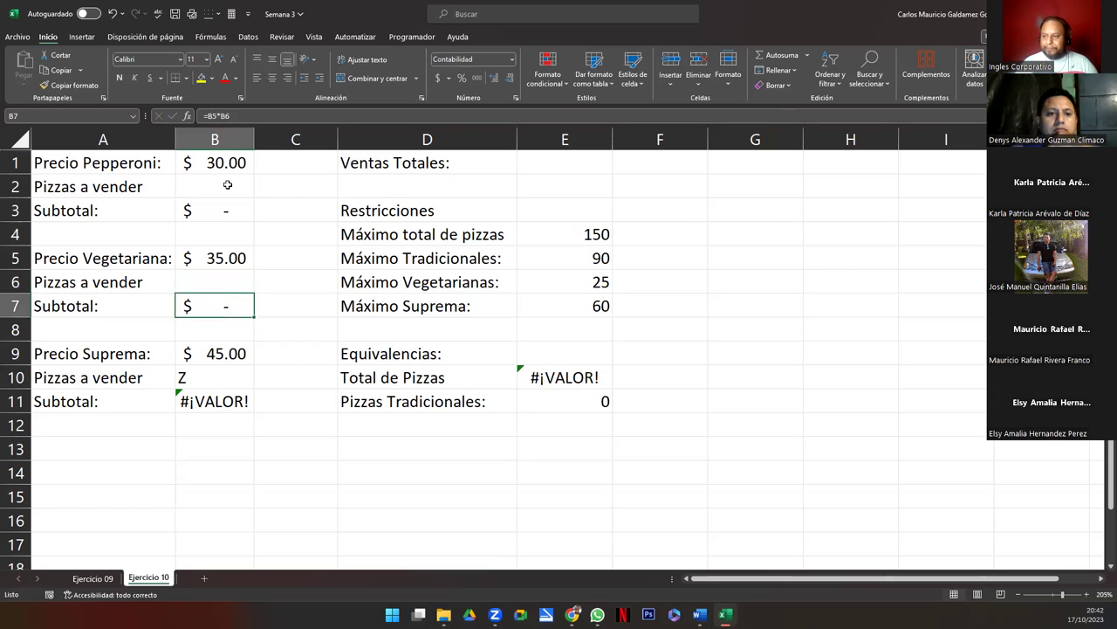
{"action": "key", "text": "Down"}
{"action": "key", "text": "Down"}
{"action": "key", "text": "Down"}
{"action": "key", "text": "Delete"}
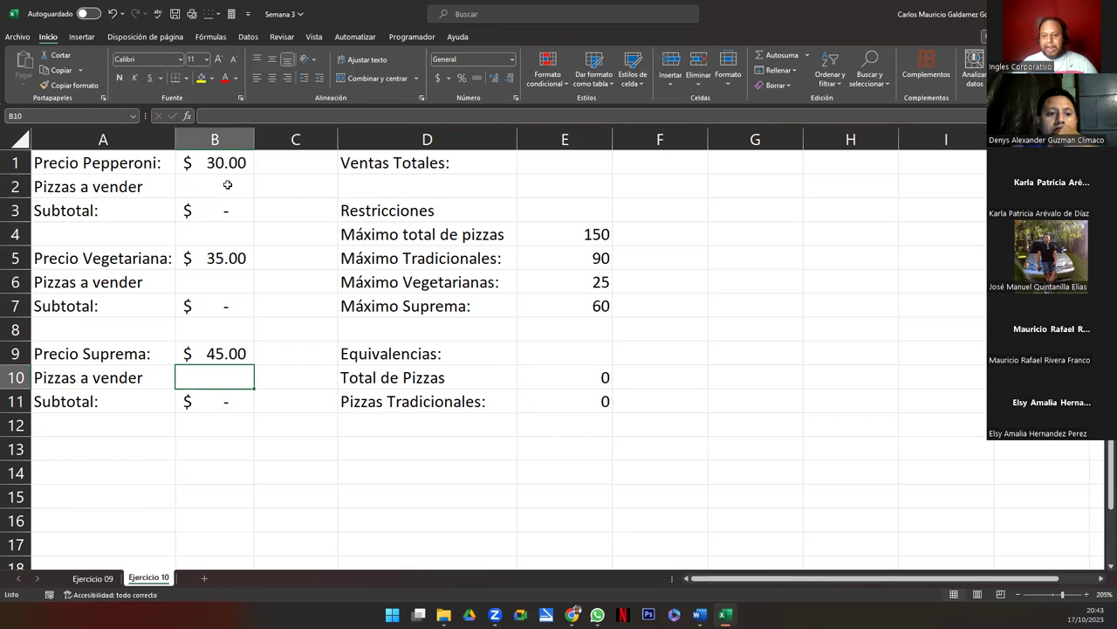
Enter the total sales formula =B3+B7+B11 in E1, following the reference slide.
{"action": "left_click", "coordinate": [529, 161]}
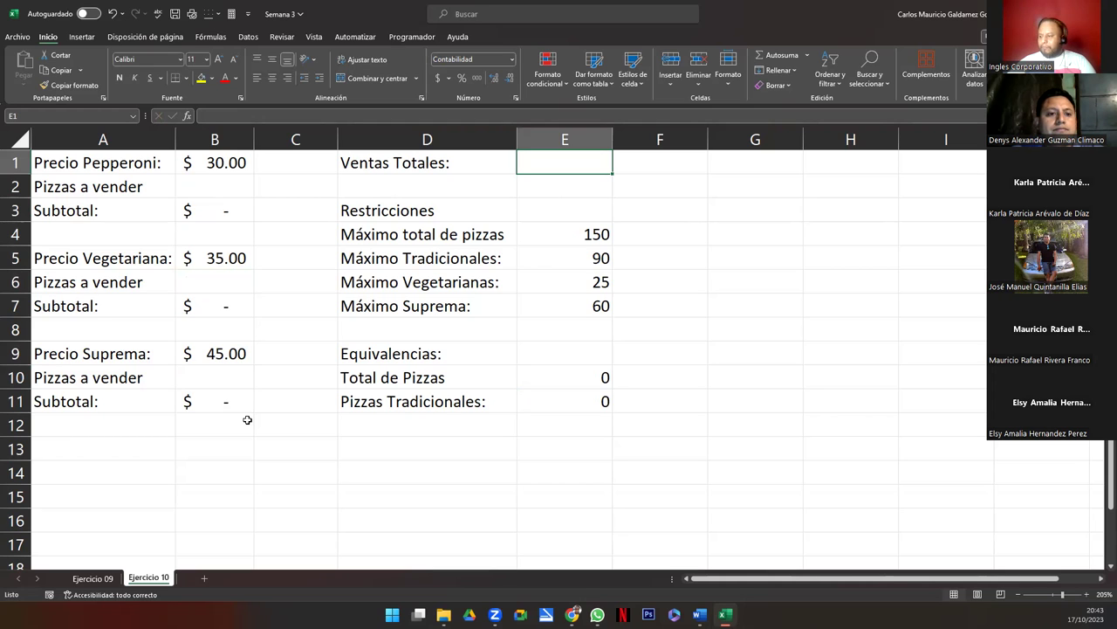
{"action": "double_click", "coordinate": [377, 24]}
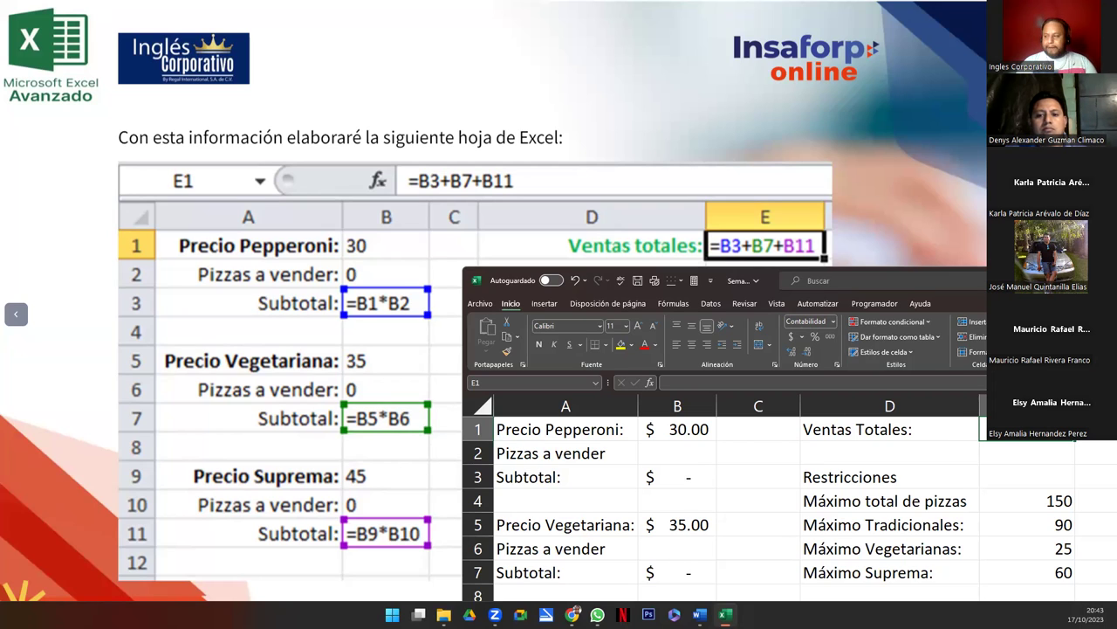
{"action": "type", "text": "=B3+B"}
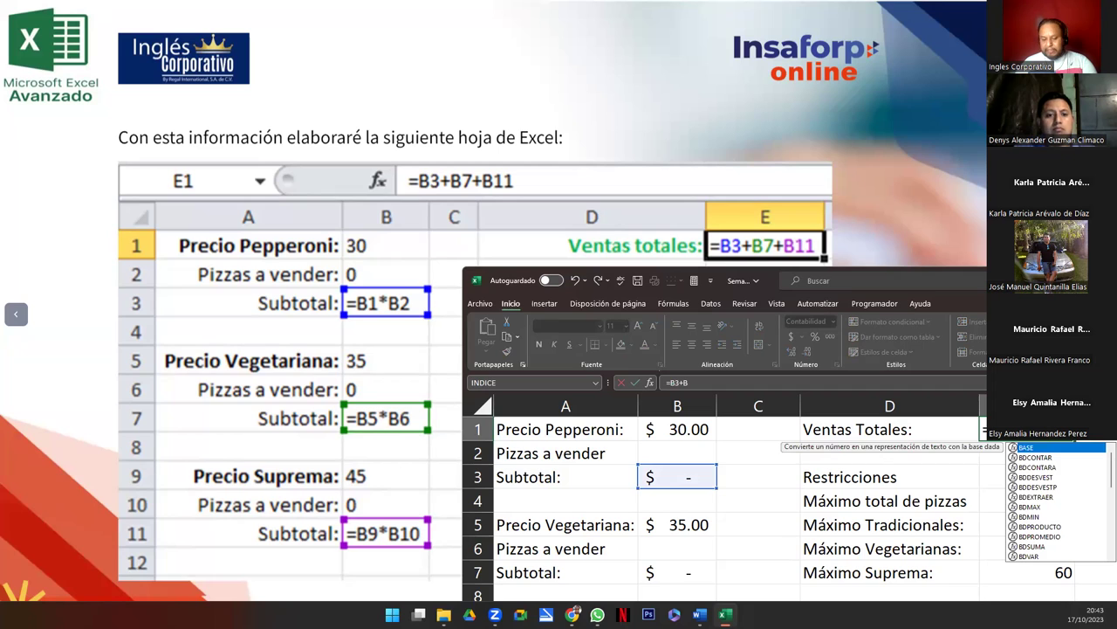
{"action": "type", "text": "7"}
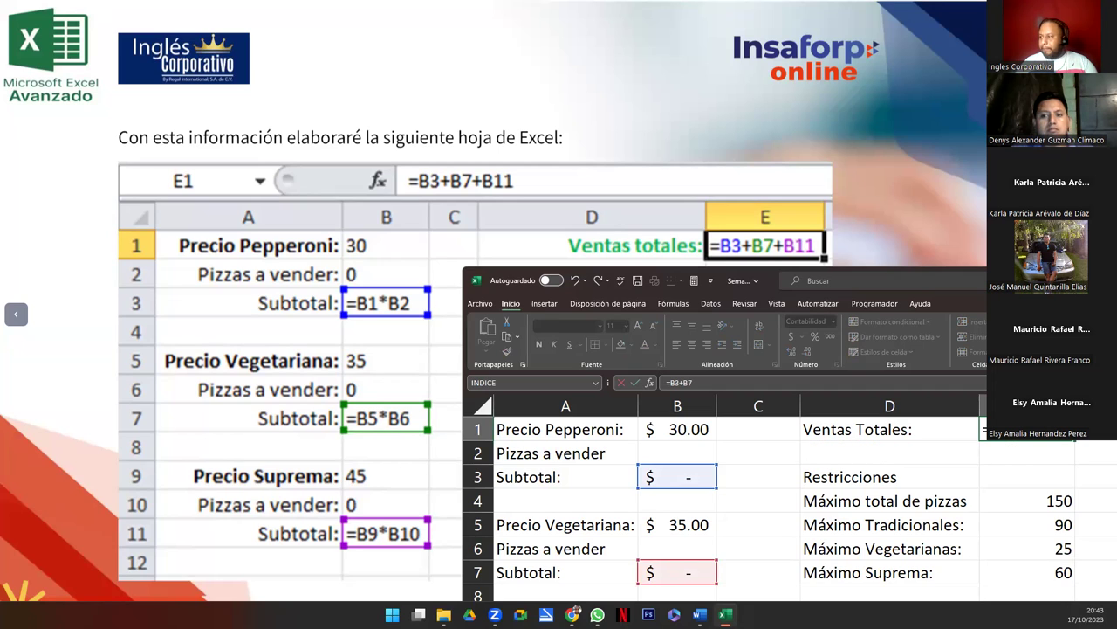
{"action": "type", "text": "+B11"}
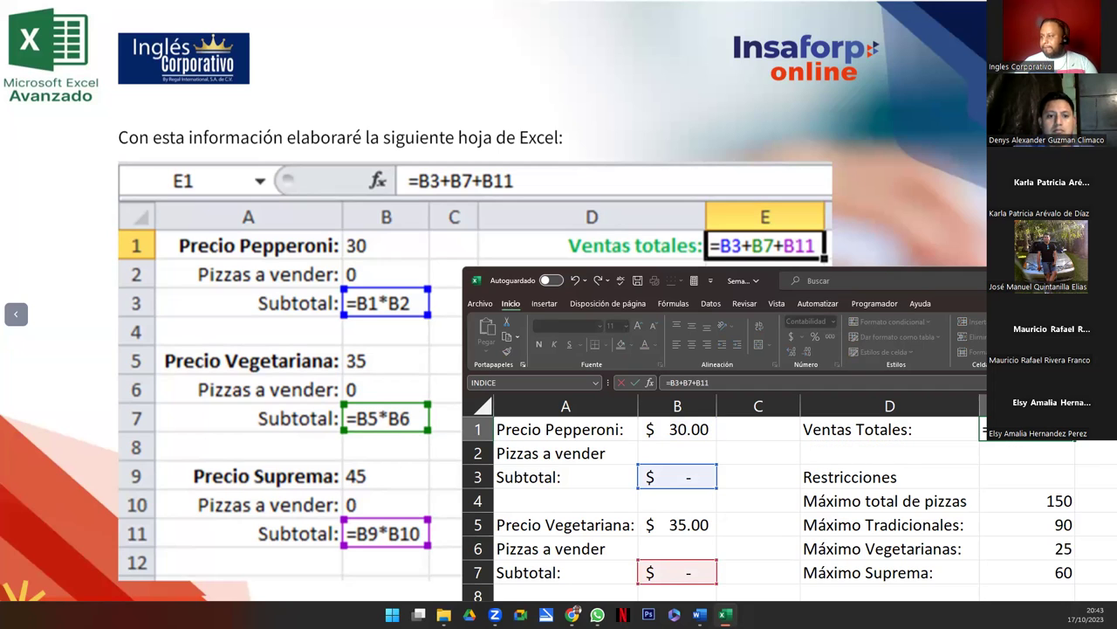
{"action": "key", "text": "super+Up"}
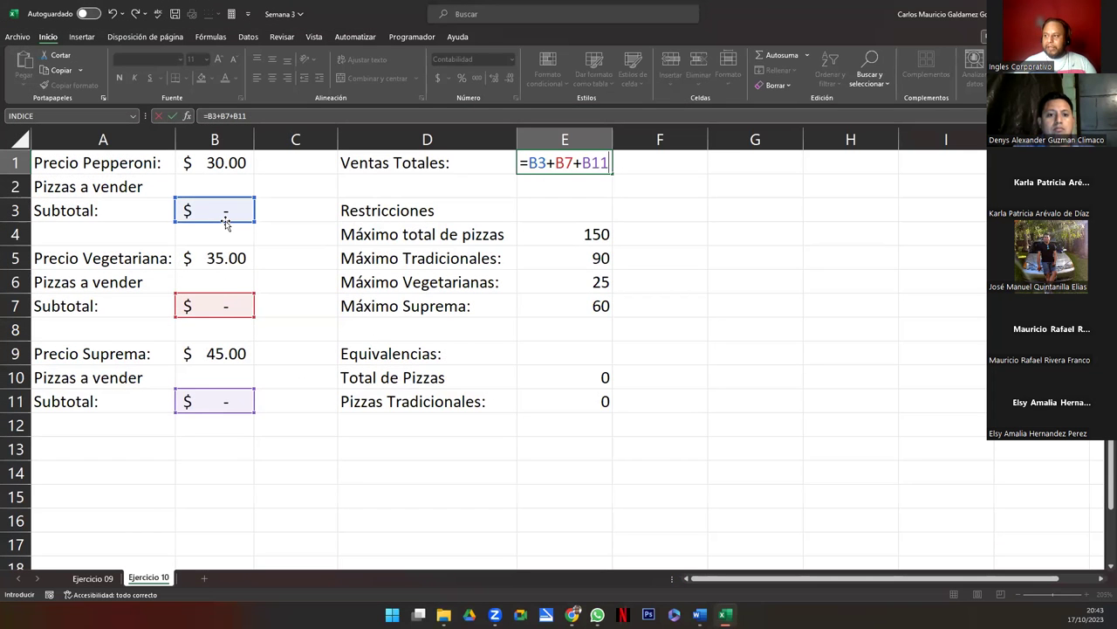
{"action": "key", "text": "Return"}
{"action": "key", "text": "Up"}
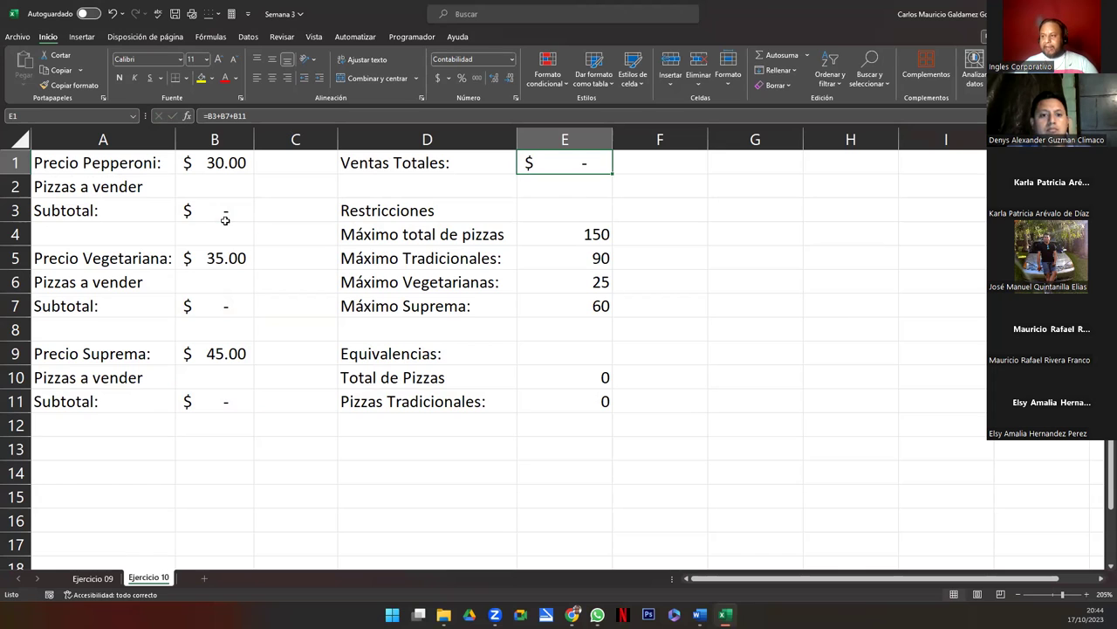
Review the completed table and examine the formulas of the three pizza subtotals and the total sales cell.
{"action": "left_click_drag", "start_coordinate": [125, 157], "coordinate": [550, 401]}
{"action": "left_click", "coordinate": [209, 212]}
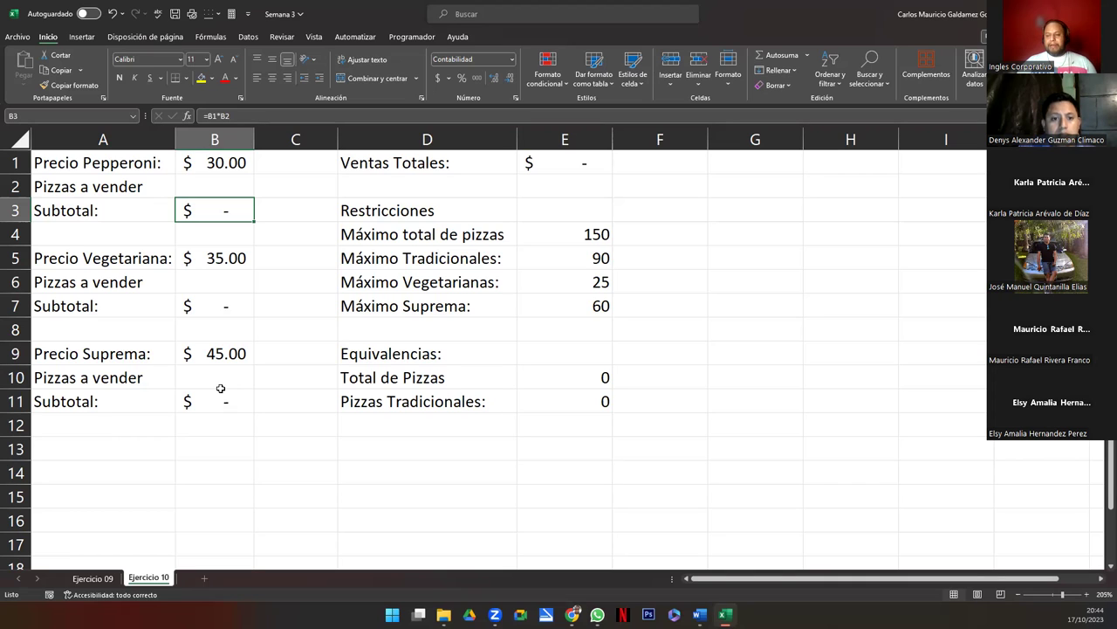
{"action": "double_click", "coordinate": [211, 213]}
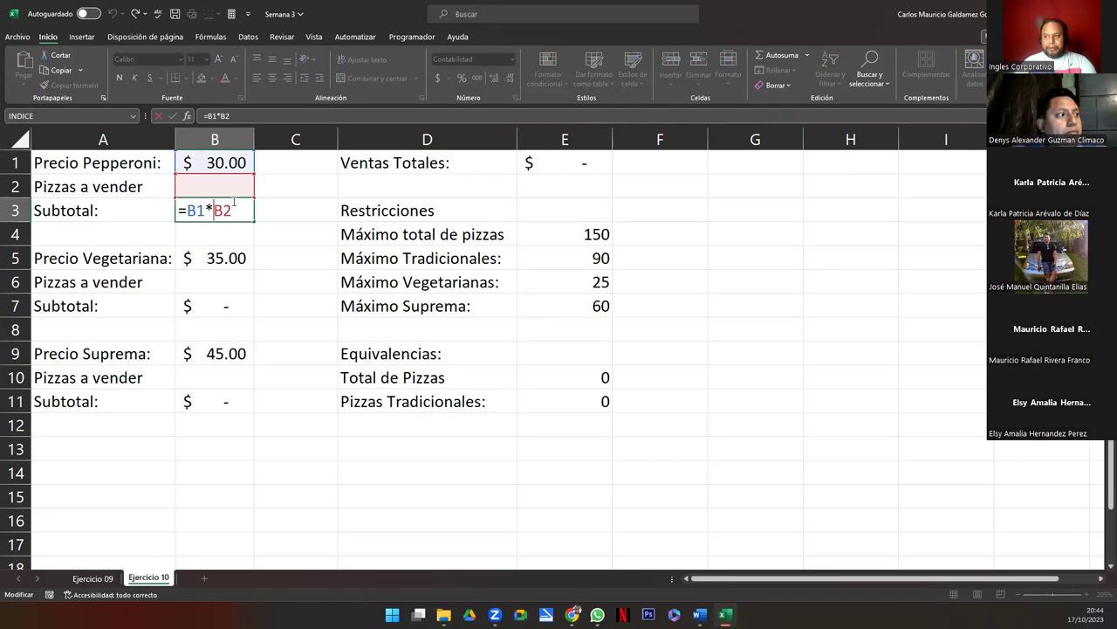
{"action": "key", "text": "Escape"}
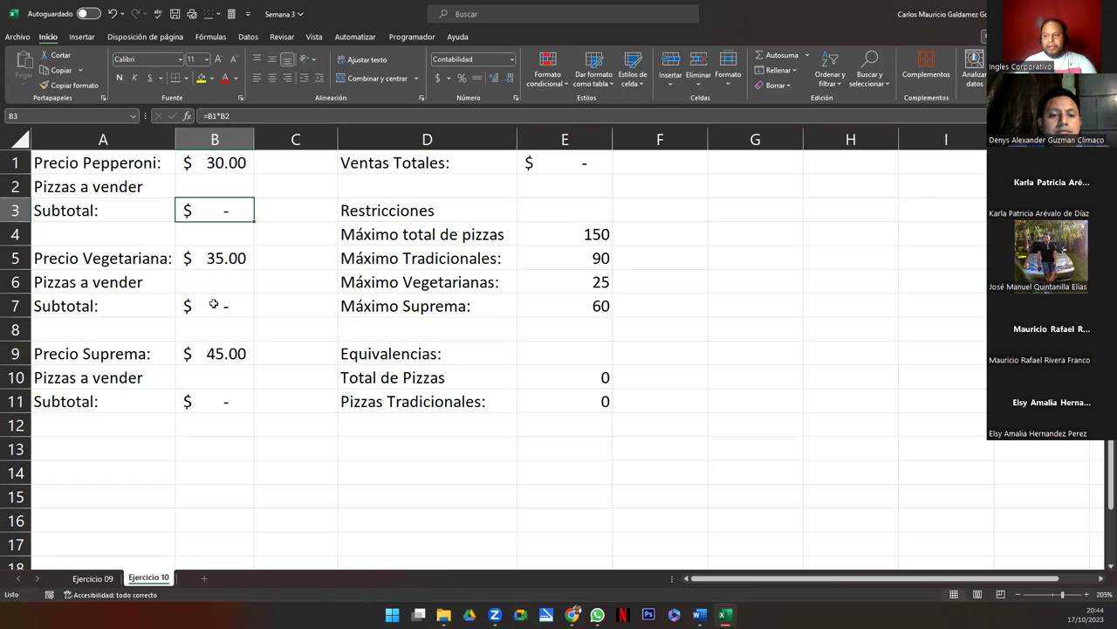
{"action": "double_click", "coordinate": [215, 306]}
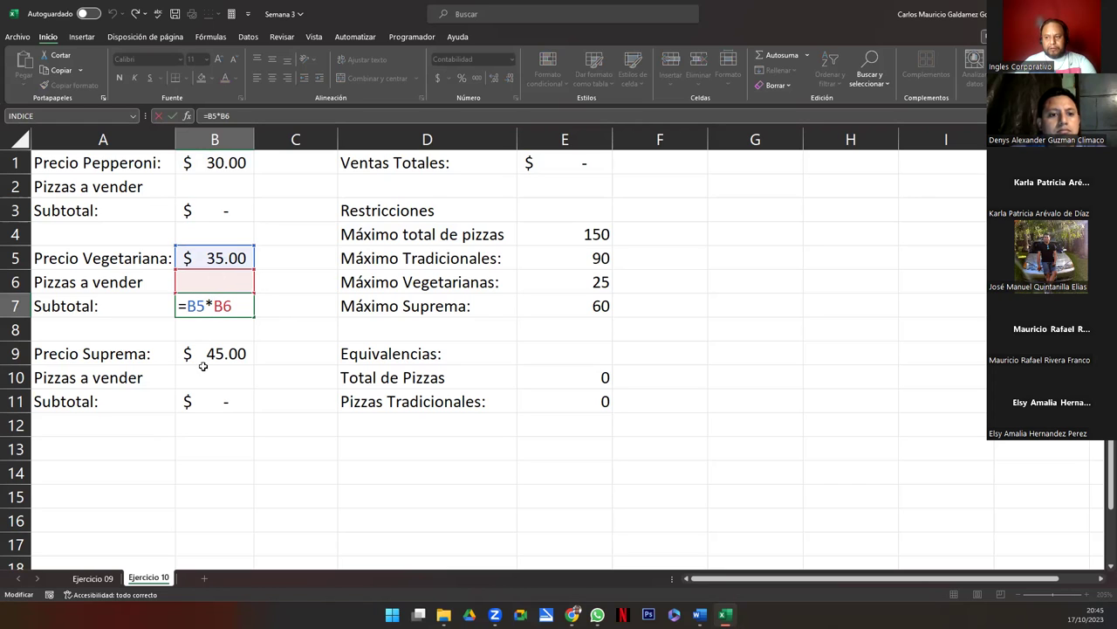
{"action": "left_click", "coordinate": [213, 402]}
{"action": "key", "text": "Escape"}
{"action": "double_click", "coordinate": [215, 402]}
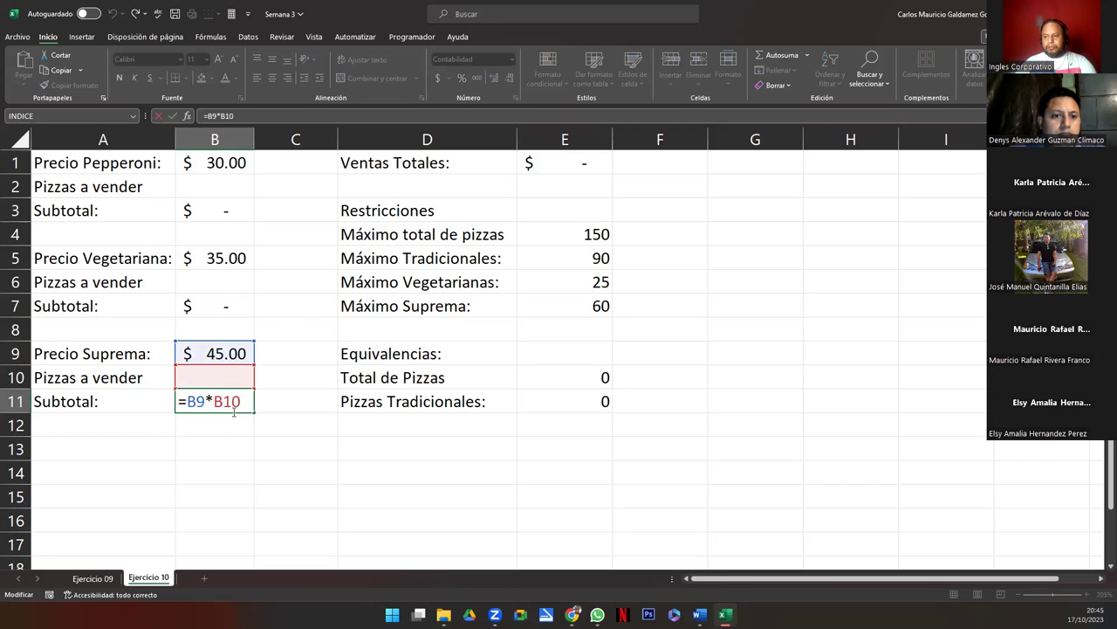
{"action": "key", "text": "Escape"}
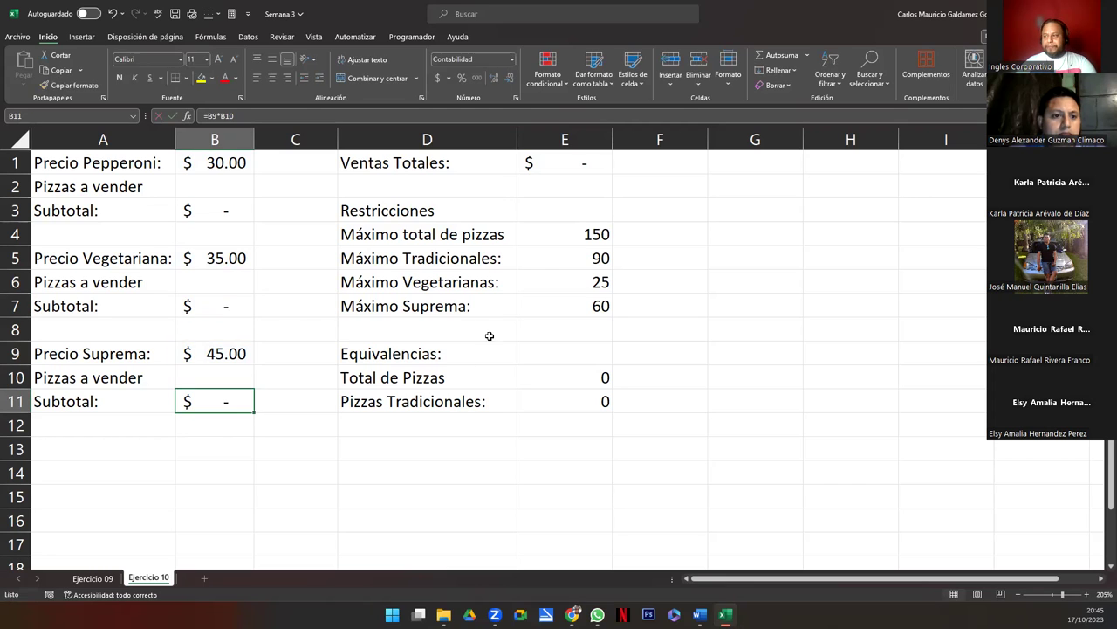
{"action": "double_click", "coordinate": [573, 162]}
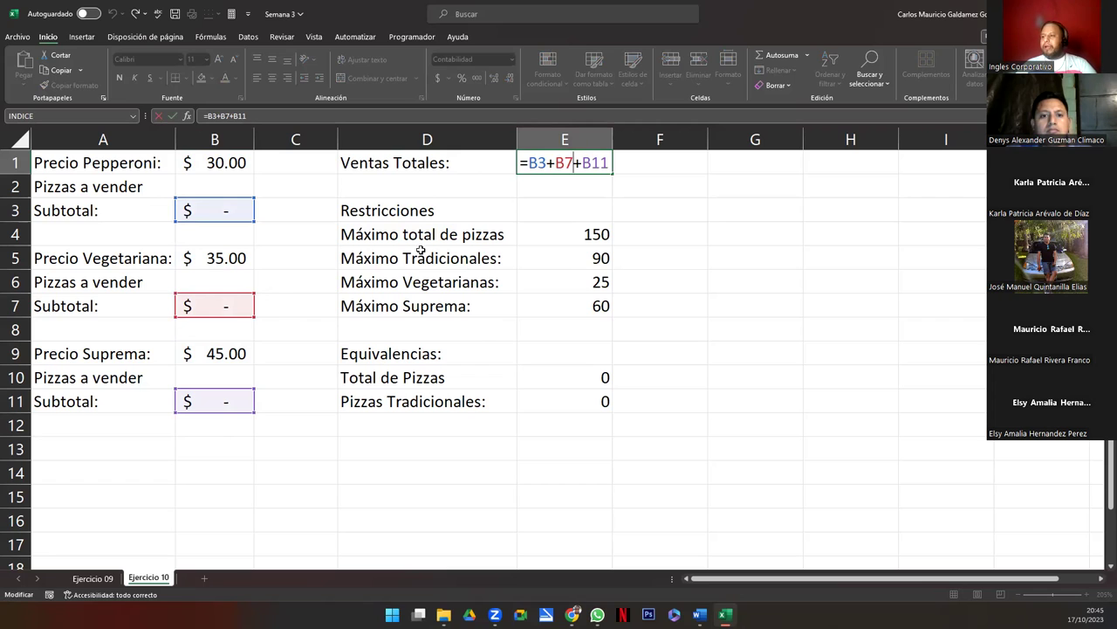
Make the Restricciones heading in D3 bold.
{"action": "left_click", "coordinate": [370, 210]}
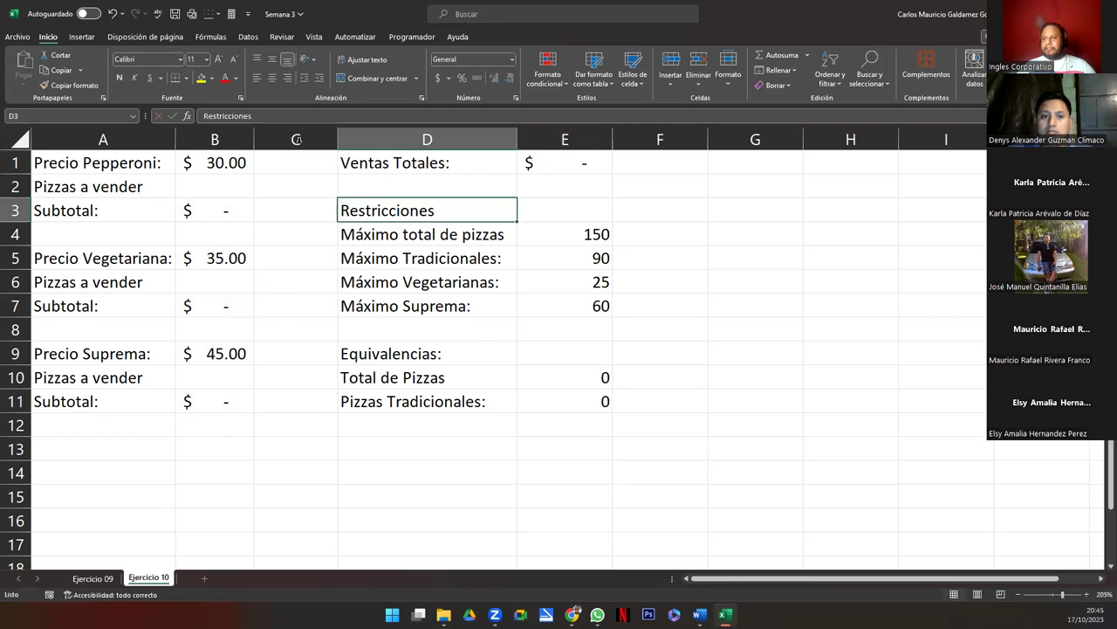
{"action": "left_click", "coordinate": [120, 78]}
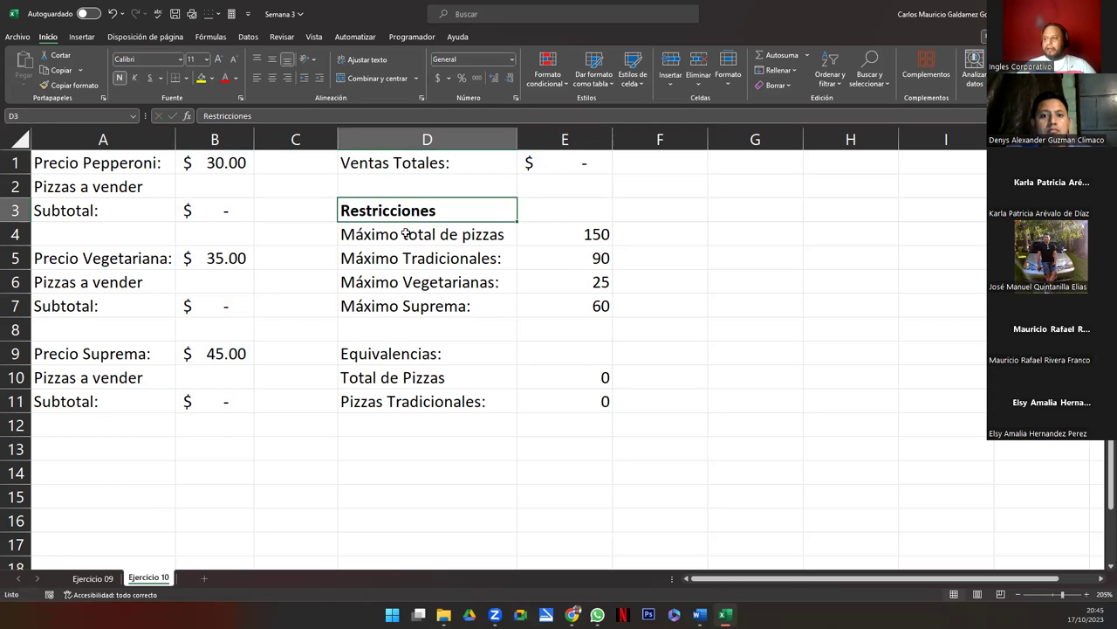
Review each maximum pizza restriction and its limit in D4:E7.
{"action": "left_click", "coordinate": [458, 234]}
{"action": "left_click_drag", "start_coordinate": [458, 234], "coordinate": [582, 234]}
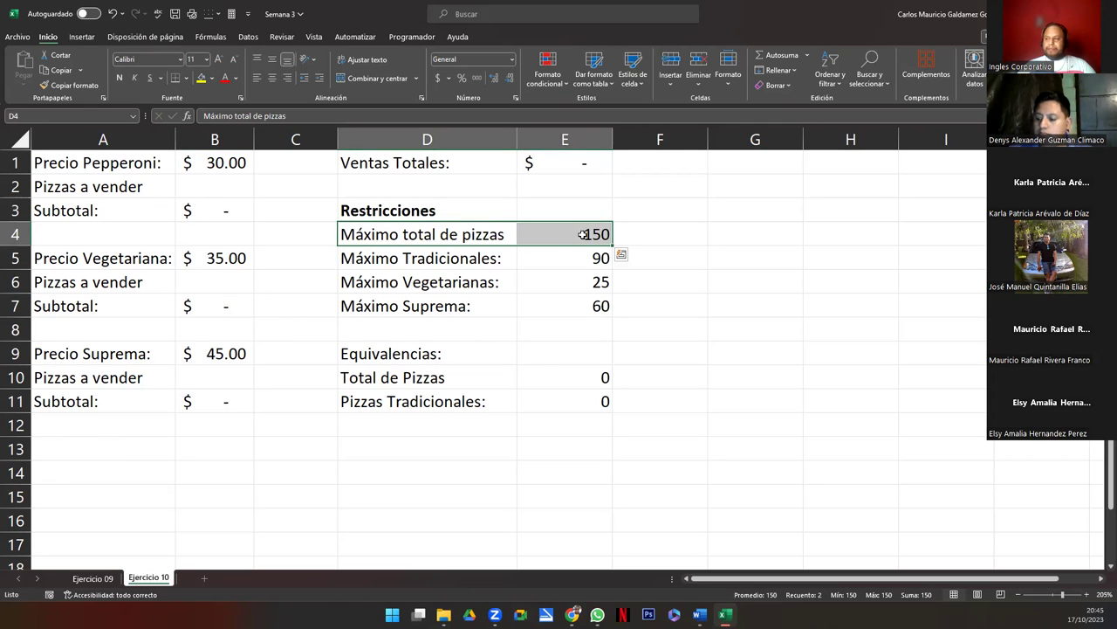
{"action": "left_click_drag", "start_coordinate": [381, 261], "coordinate": [541, 256]}
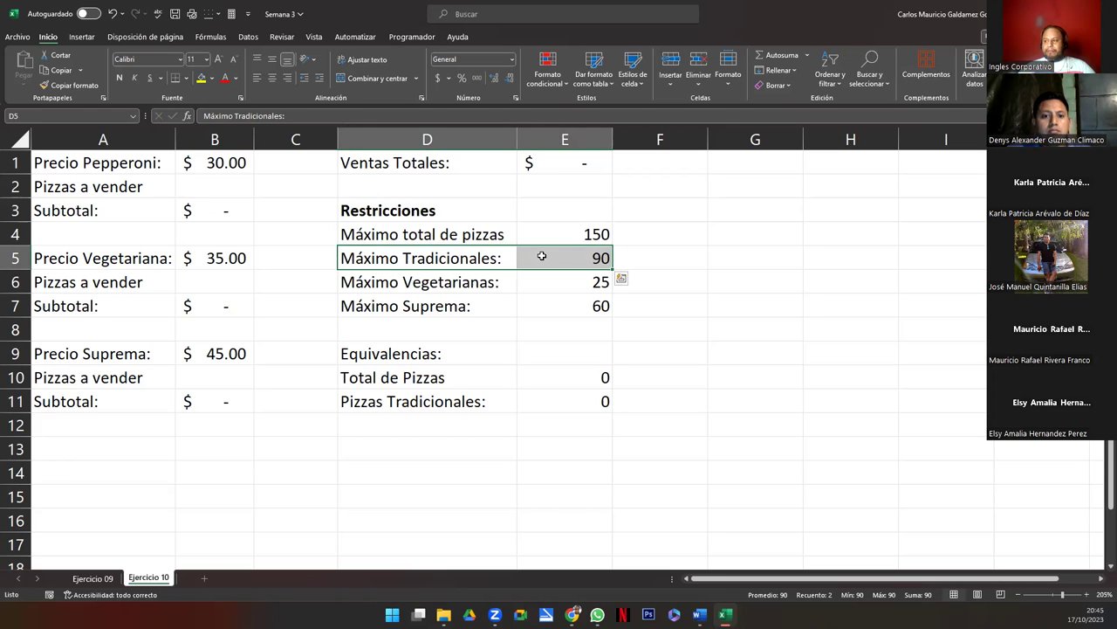
{"action": "left_click_drag", "start_coordinate": [361, 288], "coordinate": [558, 282]}
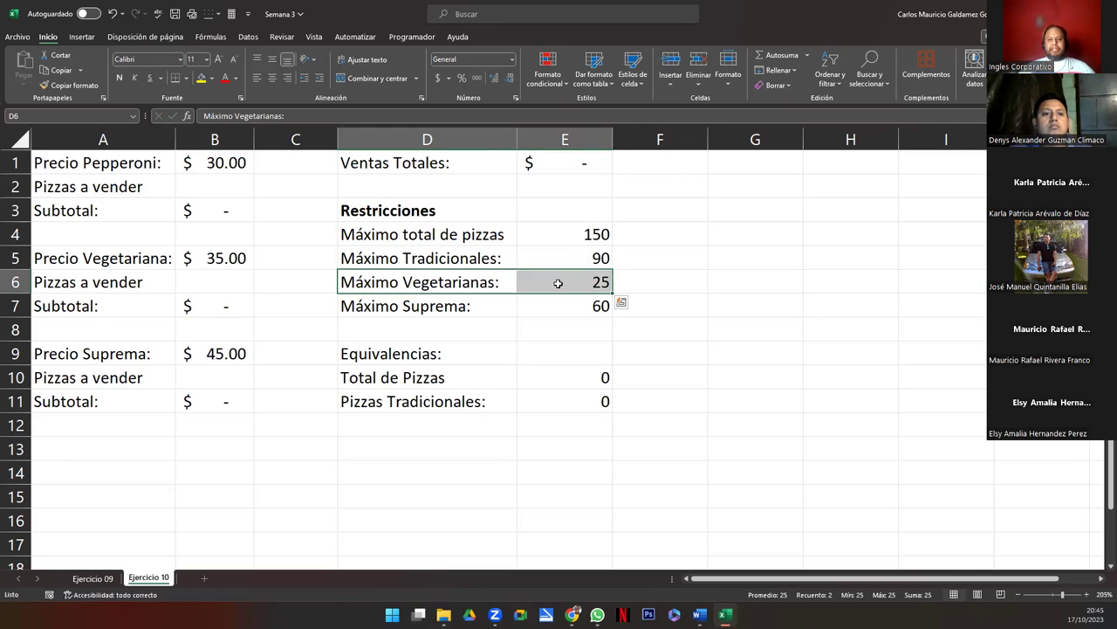
{"action": "left_click_drag", "start_coordinate": [417, 305], "coordinate": [545, 306]}
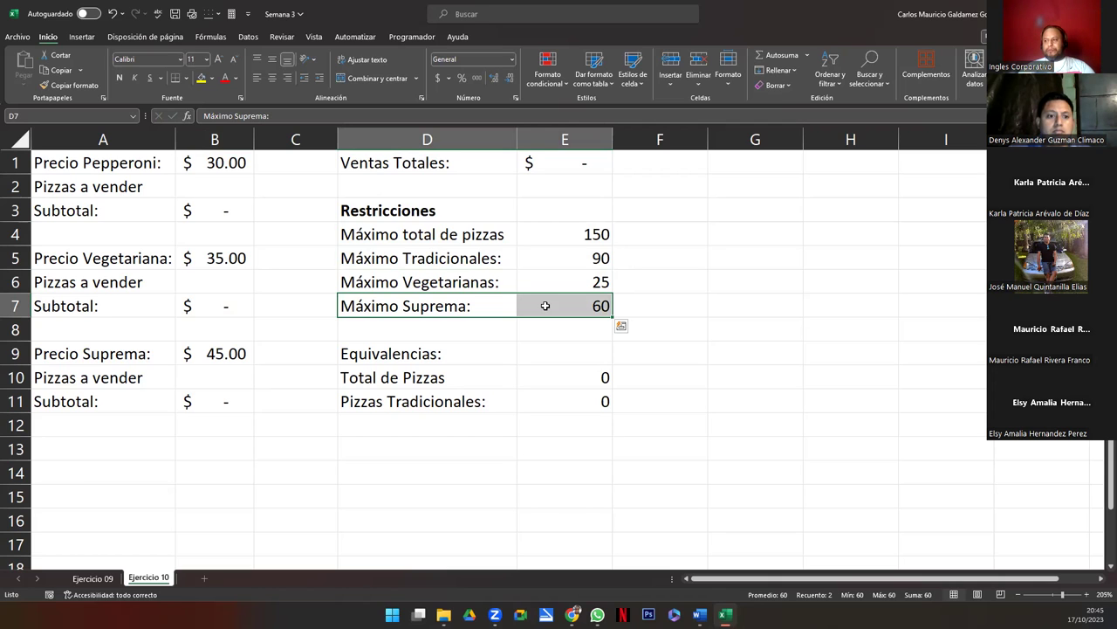
Examine the Equivalencias formulas for total pizzas in E10 and traditional pizzas in E11.
{"action": "left_click", "coordinate": [441, 353]}
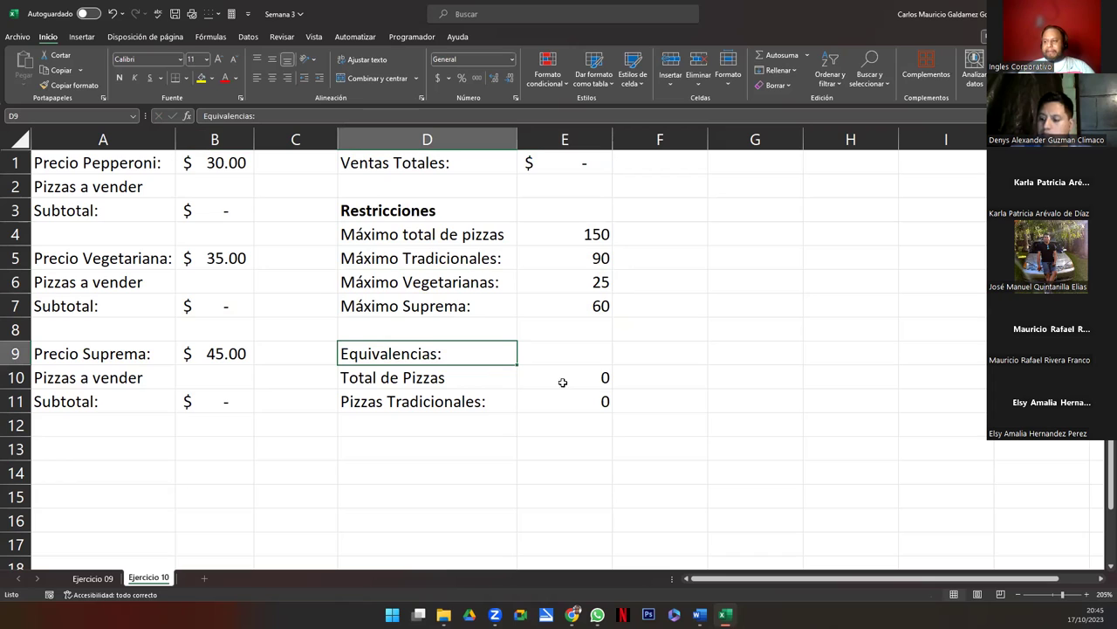
{"action": "left_click", "coordinate": [345, 381]}
{"action": "left_click", "coordinate": [570, 374]}
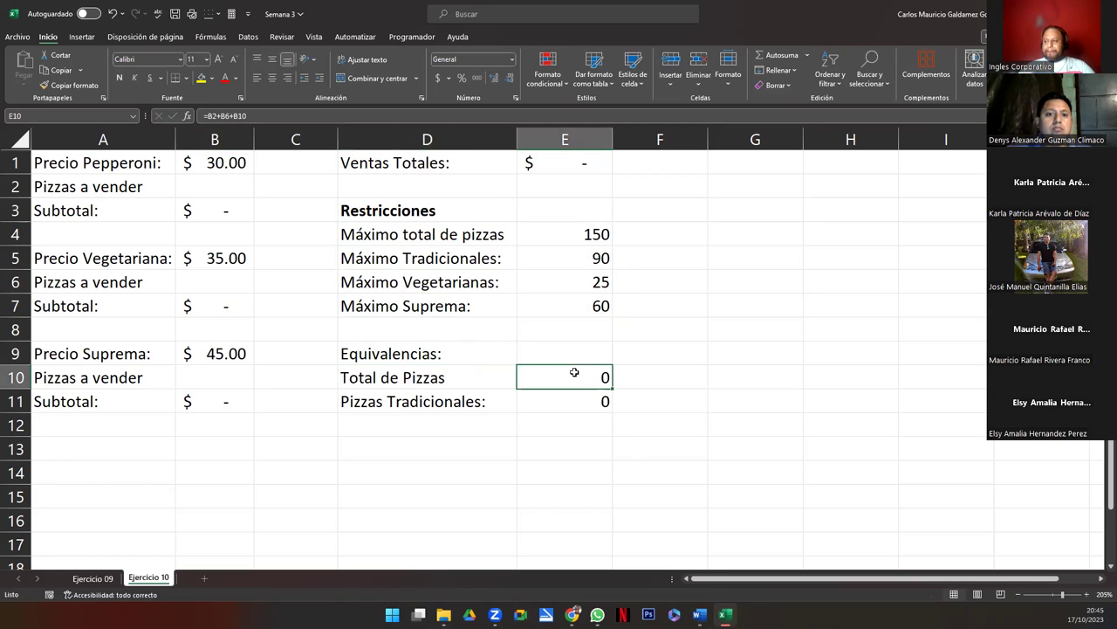
{"action": "double_click", "coordinate": [525, 377]}
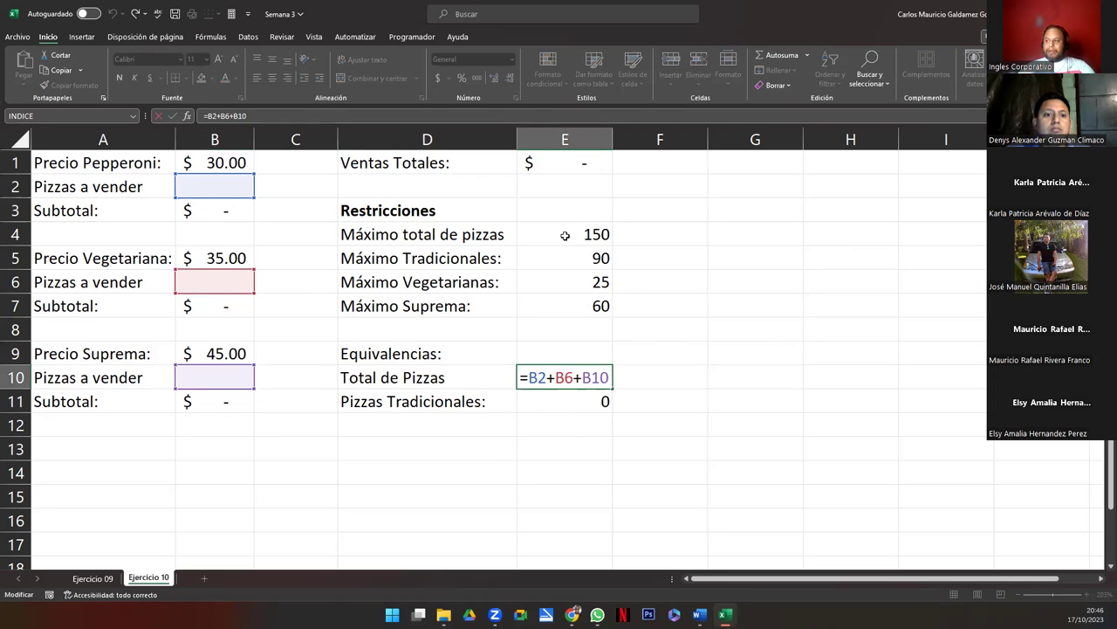
{"action": "left_click", "coordinate": [549, 385]}
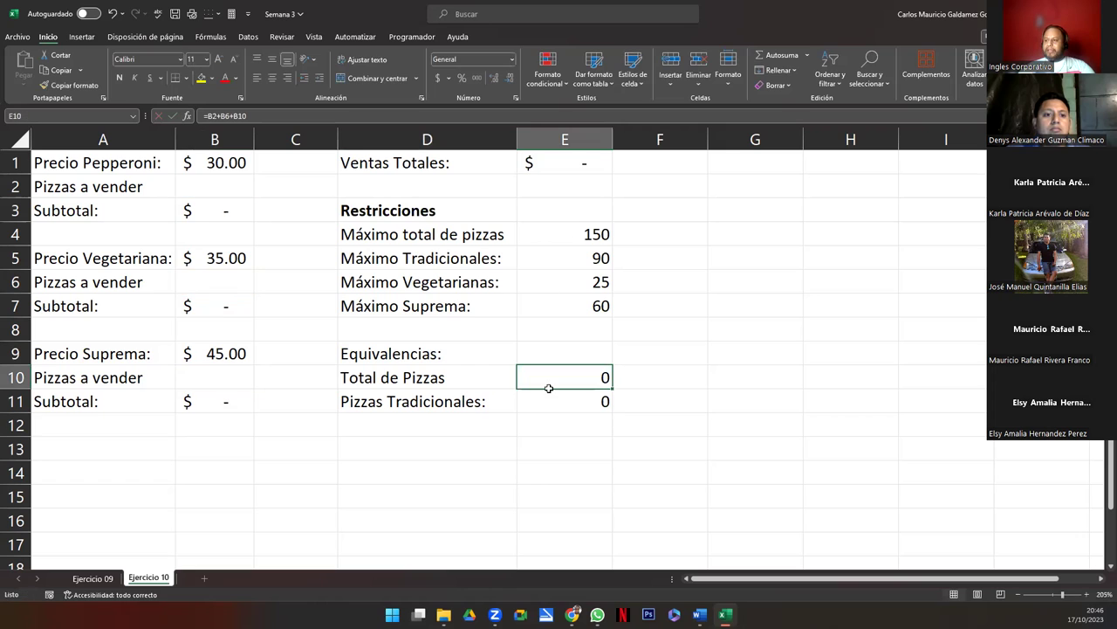
{"action": "left_click", "coordinate": [544, 397]}
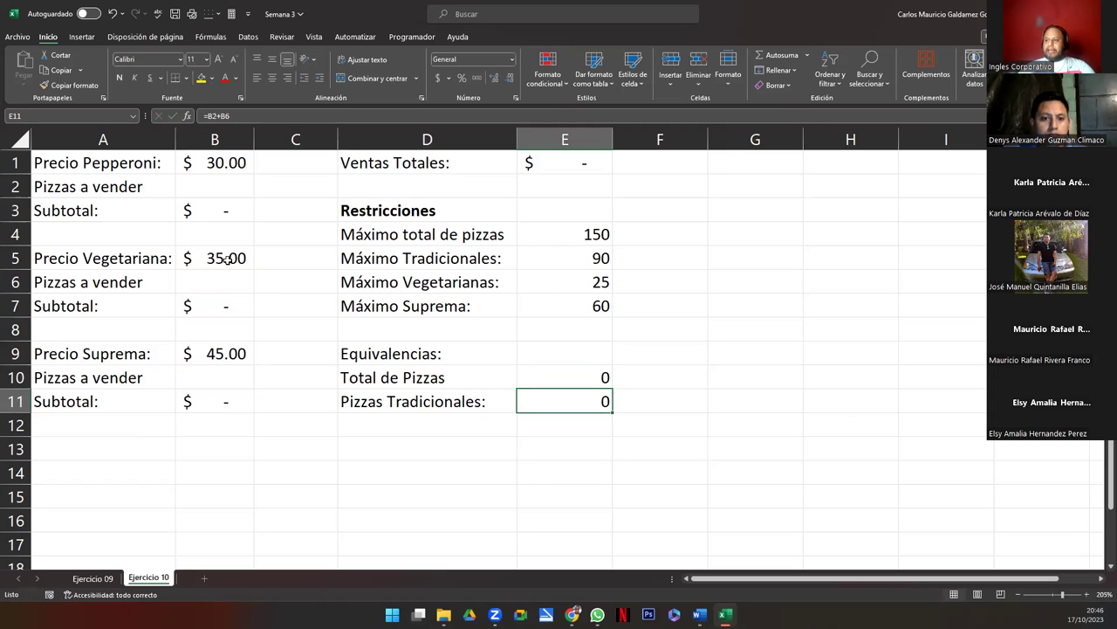
{"action": "key", "text": "F2"}
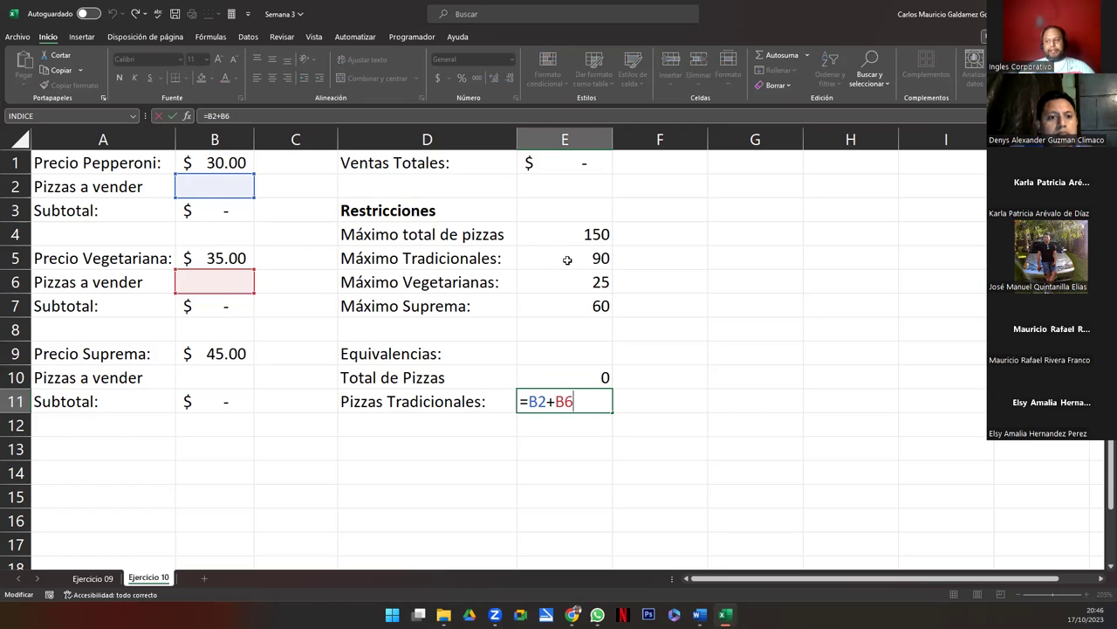
{"action": "key", "text": "ctrl+Return"}
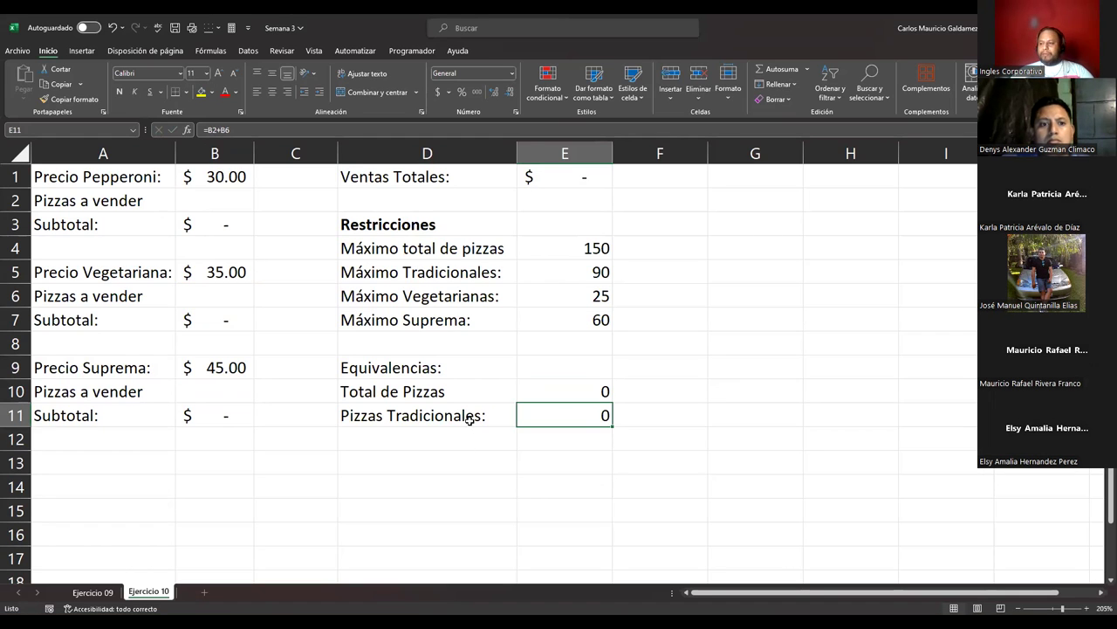
{"action": "left_click", "coordinate": [469, 405]}
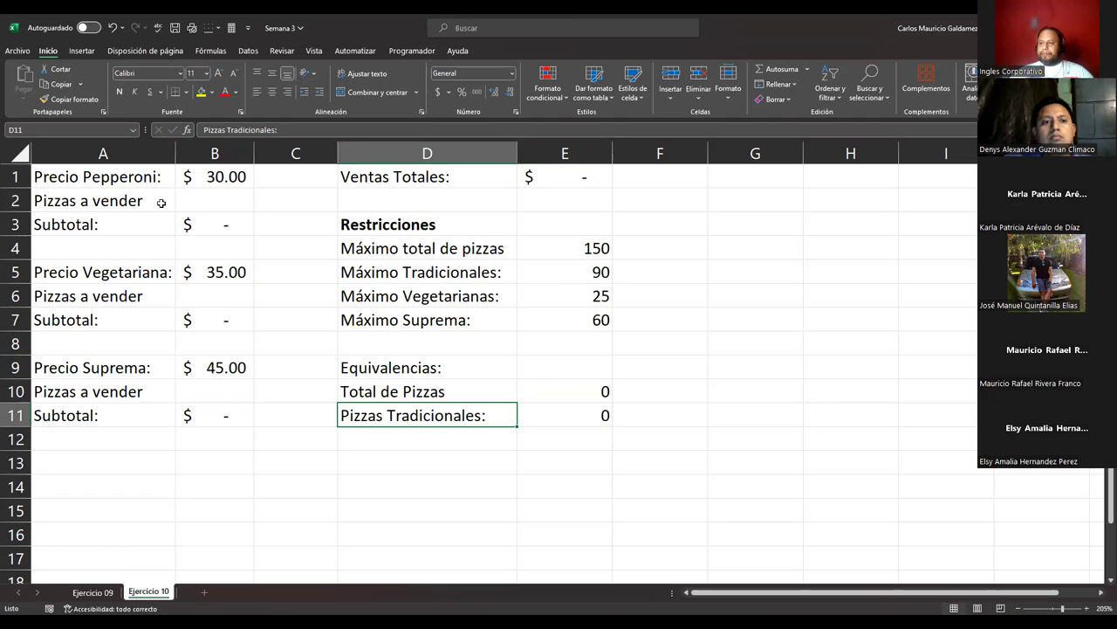
Apply all borders to the three pizza blocks A1:B3, A5:B7 and A9:B11, D1:E1, D3:D7, D9:D11, E4:E7 and E10:E11.
{"action": "left_click_drag", "start_coordinate": [113, 179], "coordinate": [214, 229]}
{"action": "left_click_drag", "start_coordinate": [108, 267], "coordinate": [199, 323]}
{"action": "left_click_drag", "start_coordinate": [207, 403], "coordinate": [211, 416]}
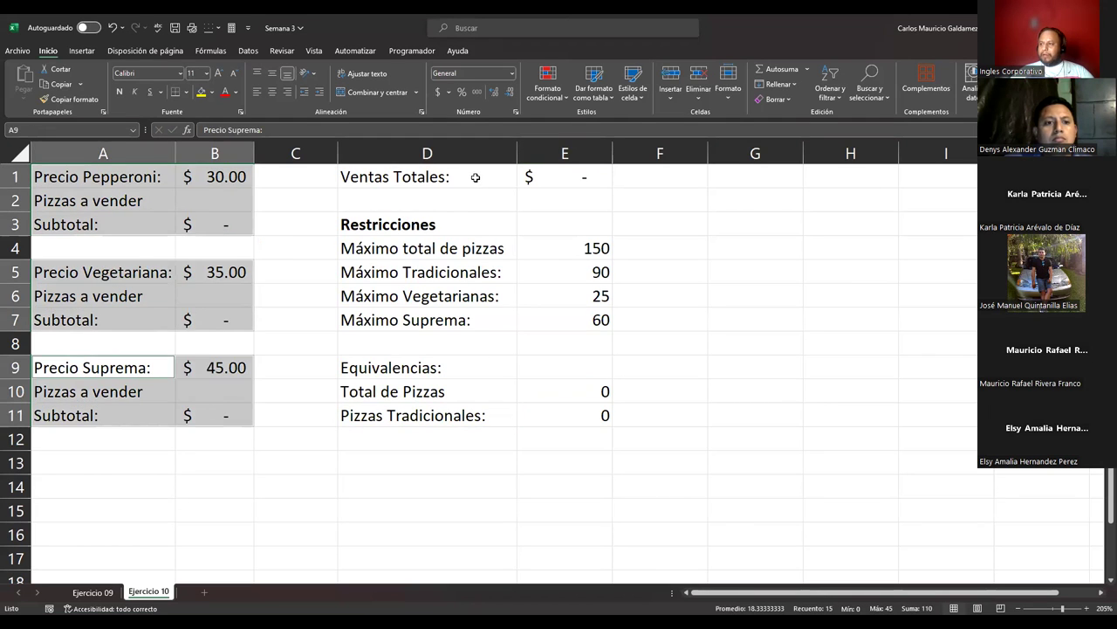
{"action": "left_click_drag", "start_coordinate": [475, 178], "coordinate": [538, 181]}
{"action": "left_click_drag", "start_coordinate": [430, 224], "coordinate": [437, 324]}
{"action": "left_click_drag", "start_coordinate": [435, 368], "coordinate": [443, 412]}
{"action": "left_click_drag", "start_coordinate": [576, 246], "coordinate": [579, 324]}
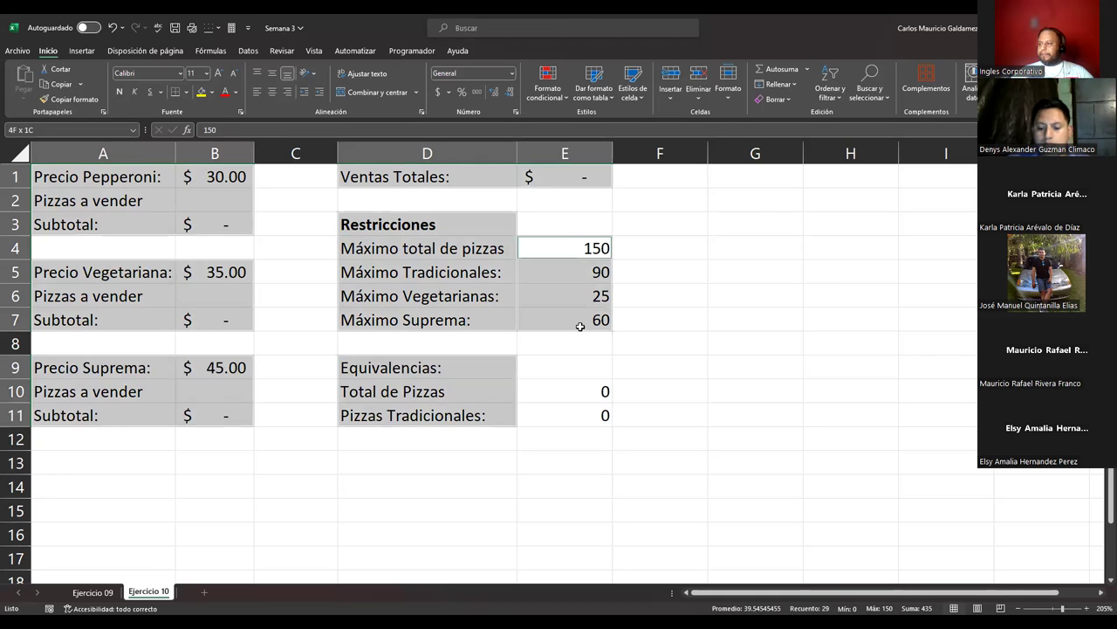
{"action": "left_click_drag", "start_coordinate": [570, 388], "coordinate": [567, 408]}
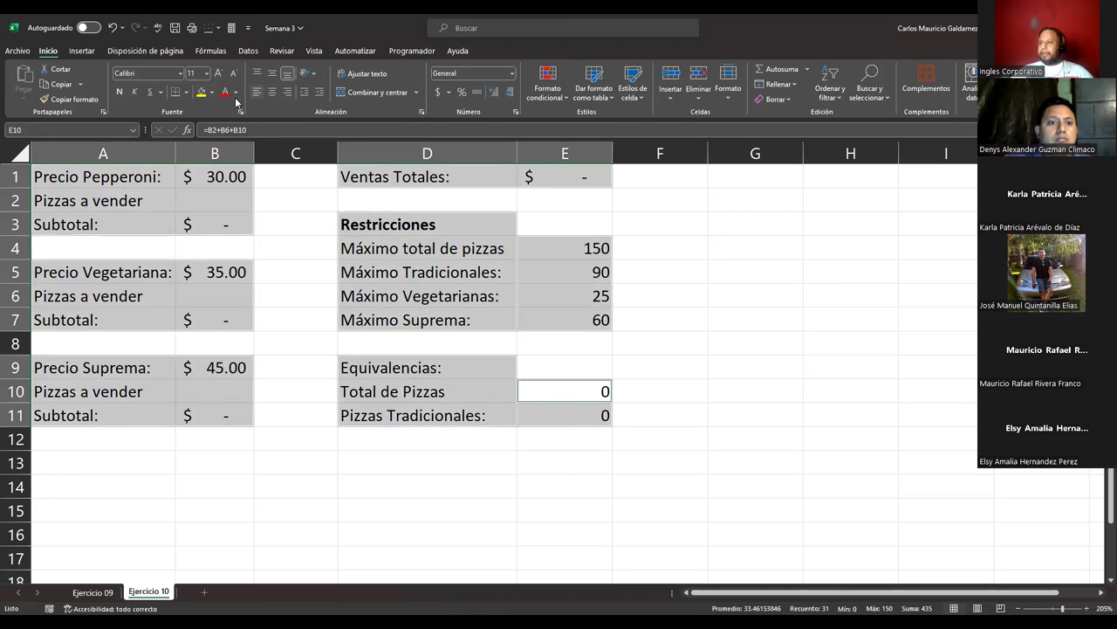
{"action": "left_click", "coordinate": [186, 96]}
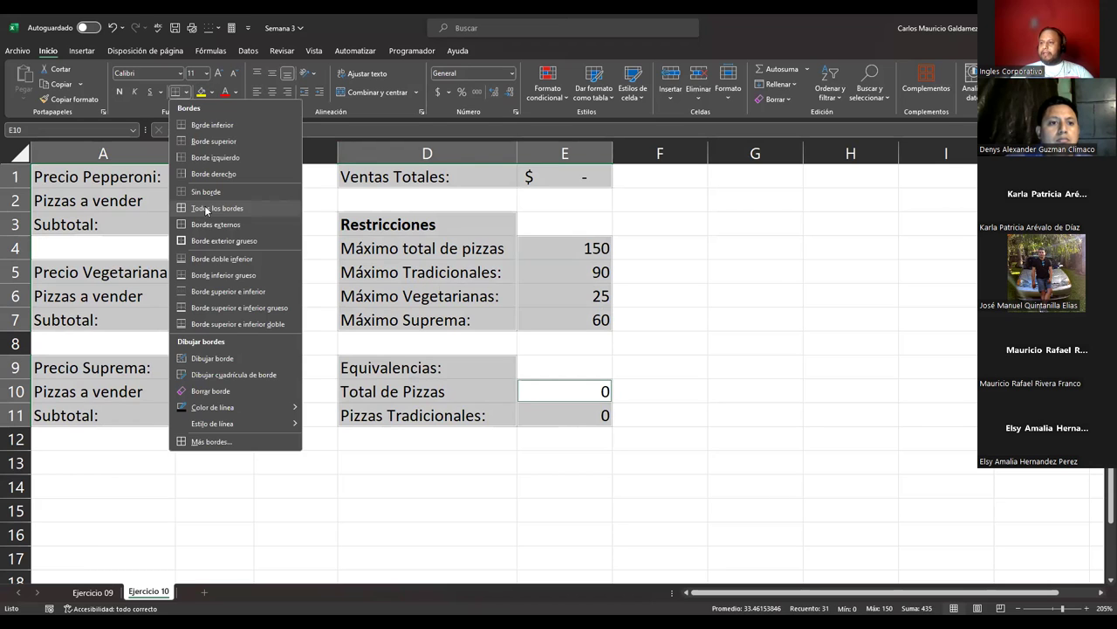
{"action": "left_click", "coordinate": [206, 209]}
Apply the Título 3 cell style to the price and subtotal labels in A1, A3, A5, A7, A9 and A11.
{"action": "left_click_drag", "start_coordinate": [139, 179], "coordinate": [134, 216]}
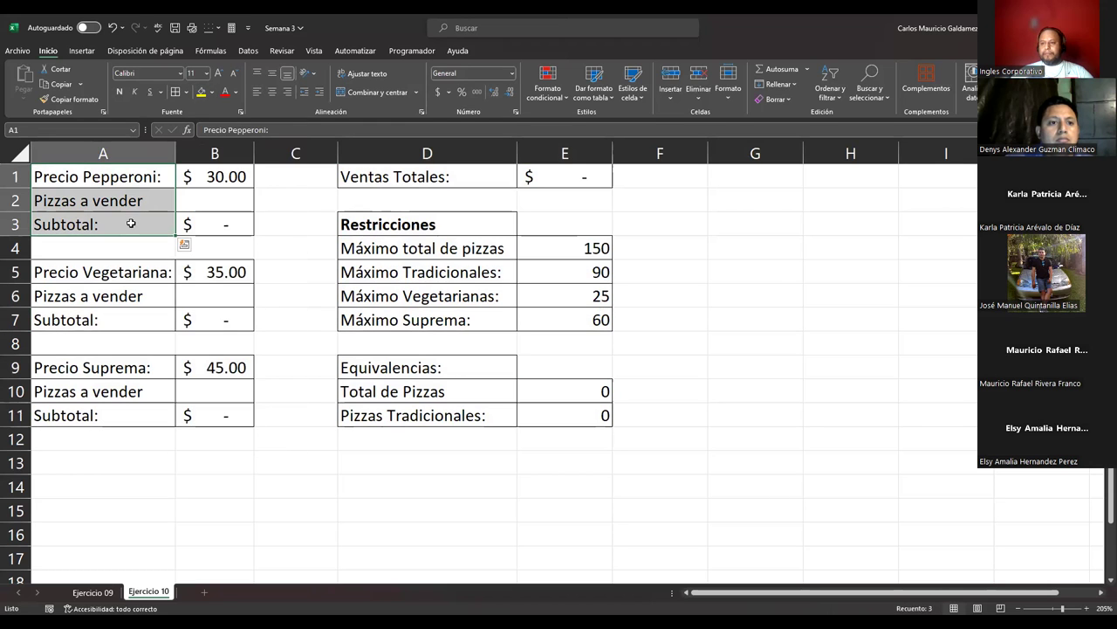
{"action": "left_click", "coordinate": [130, 220]}
{"action": "left_click", "coordinate": [127, 177], "text": "ctrl"}
{"action": "left_click", "coordinate": [139, 278], "text": "ctrl"}
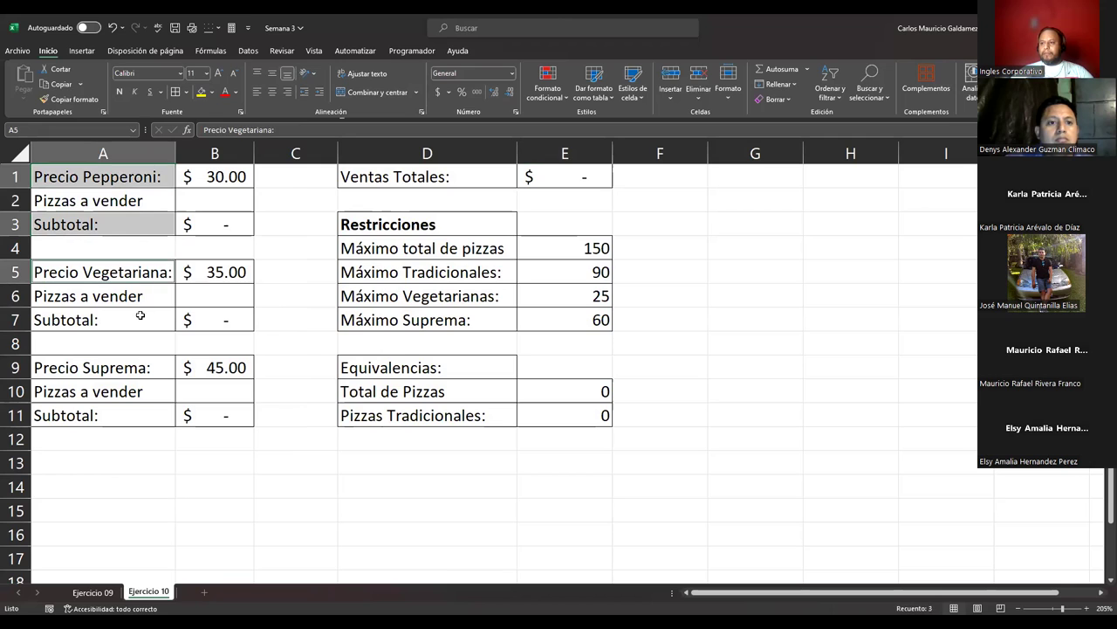
{"action": "left_click", "coordinate": [143, 322], "text": "ctrl"}
{"action": "left_click", "coordinate": [144, 368], "text": "ctrl"}
{"action": "left_click", "coordinate": [145, 415], "text": "ctrl"}
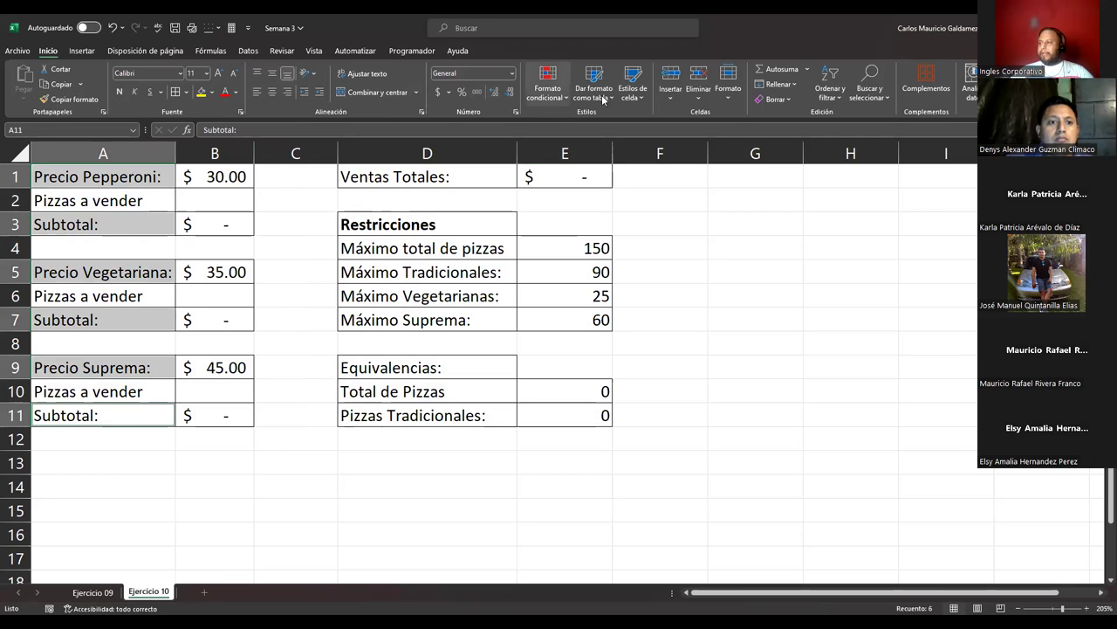
{"action": "left_click", "coordinate": [634, 103]}
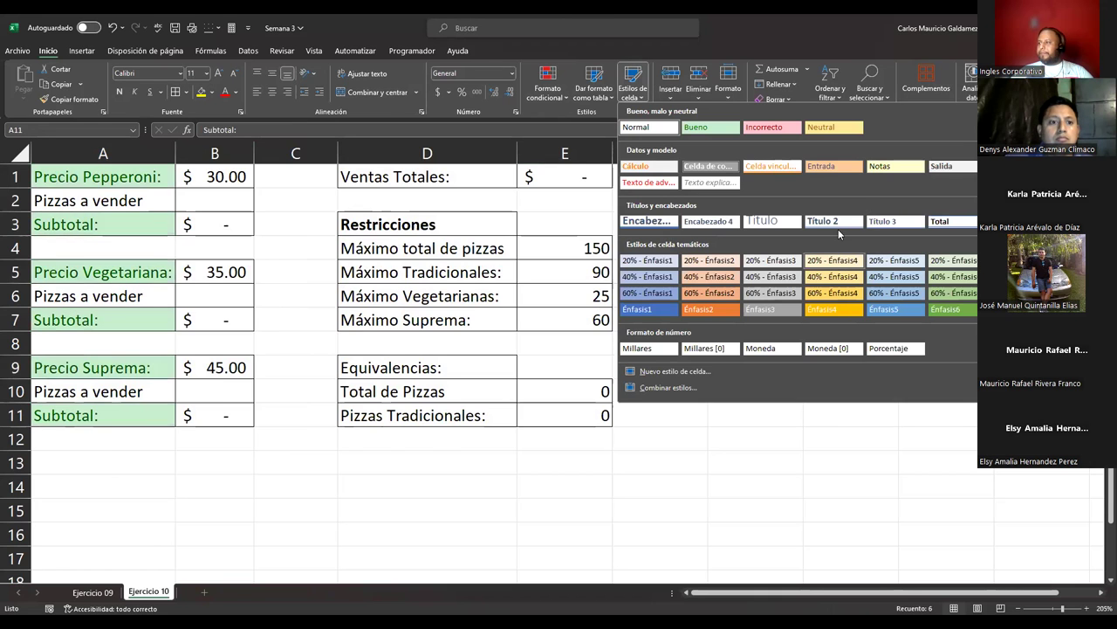
{"action": "left_click", "coordinate": [880, 224]}
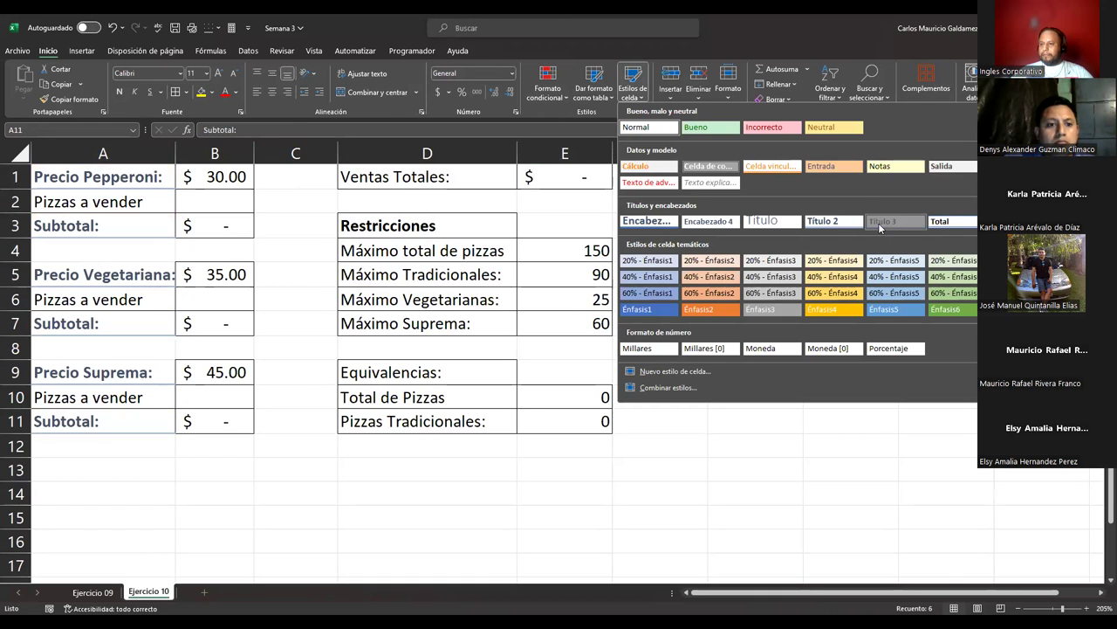
Apply the Título 2 cell style to the Ventas Totales label in D1 and make the total in E1 bold at size 12.
{"action": "left_click", "coordinate": [463, 178]}
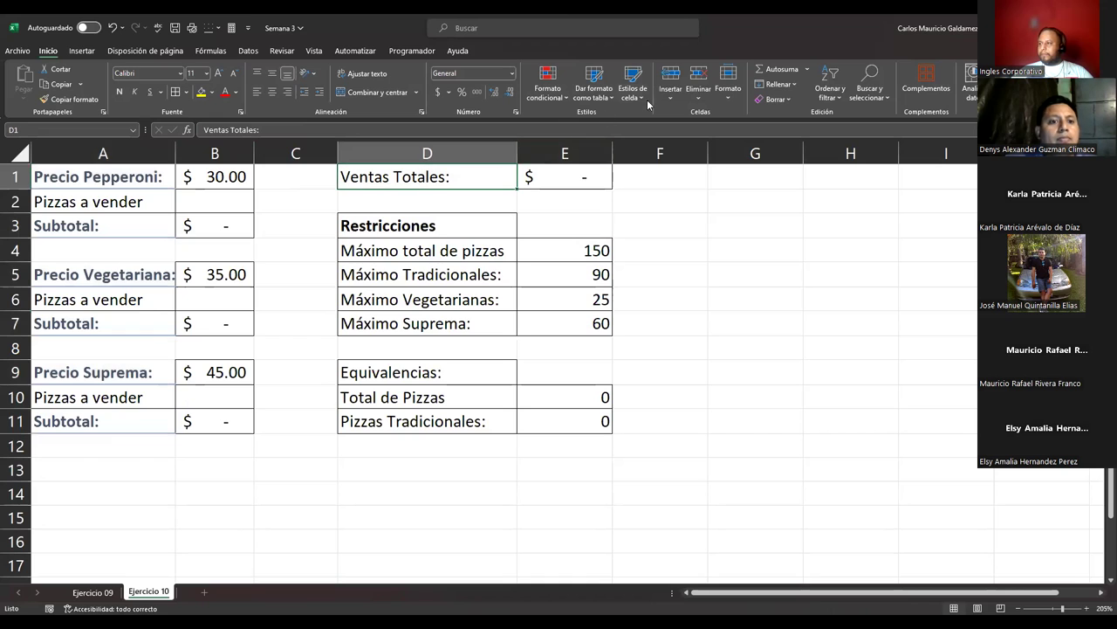
{"action": "left_click", "coordinate": [641, 102]}
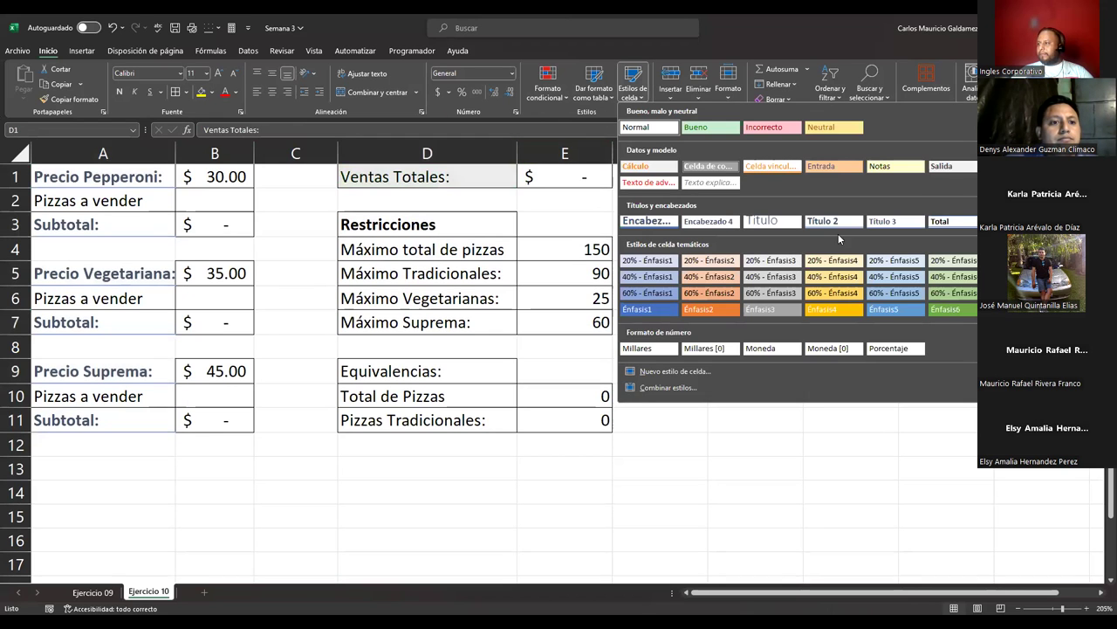
{"action": "left_click", "coordinate": [555, 189]}
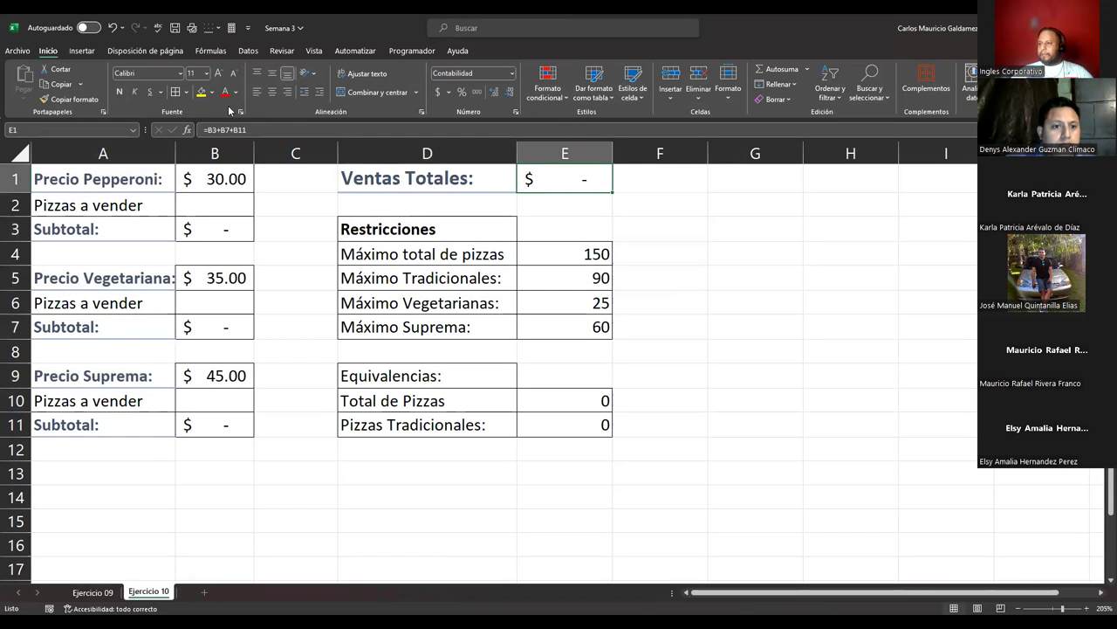
{"action": "left_click", "coordinate": [121, 92]}
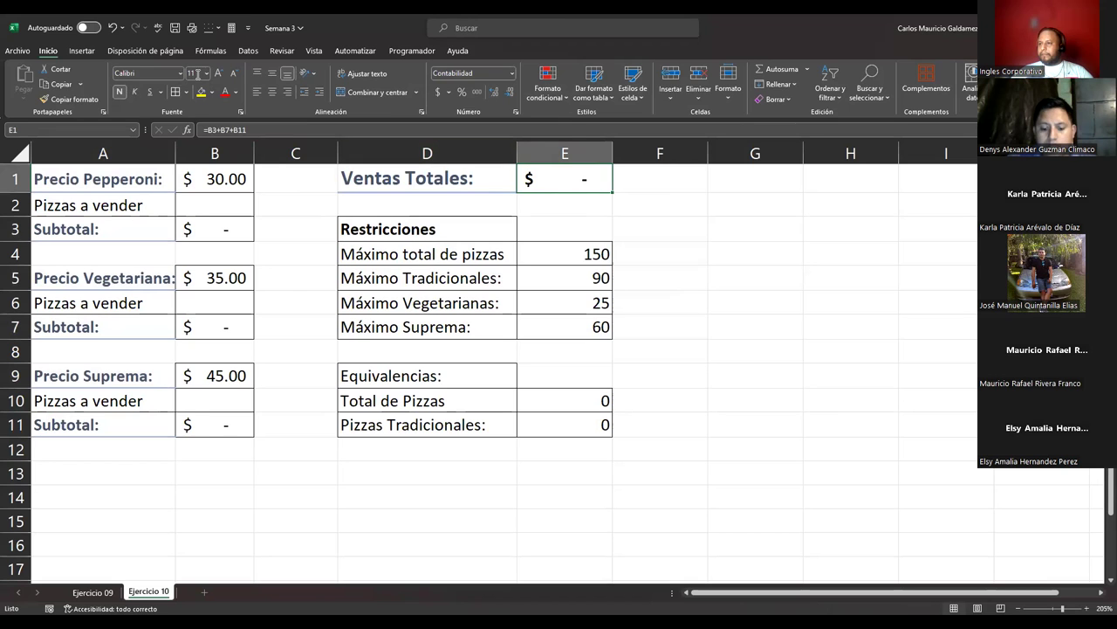
{"action": "left_click", "coordinate": [218, 75]}
Apply the same blue heading cell style as the price labels to the Restricciones heading in D3.
{"action": "left_click_drag", "start_coordinate": [576, 251], "coordinate": [576, 327]}
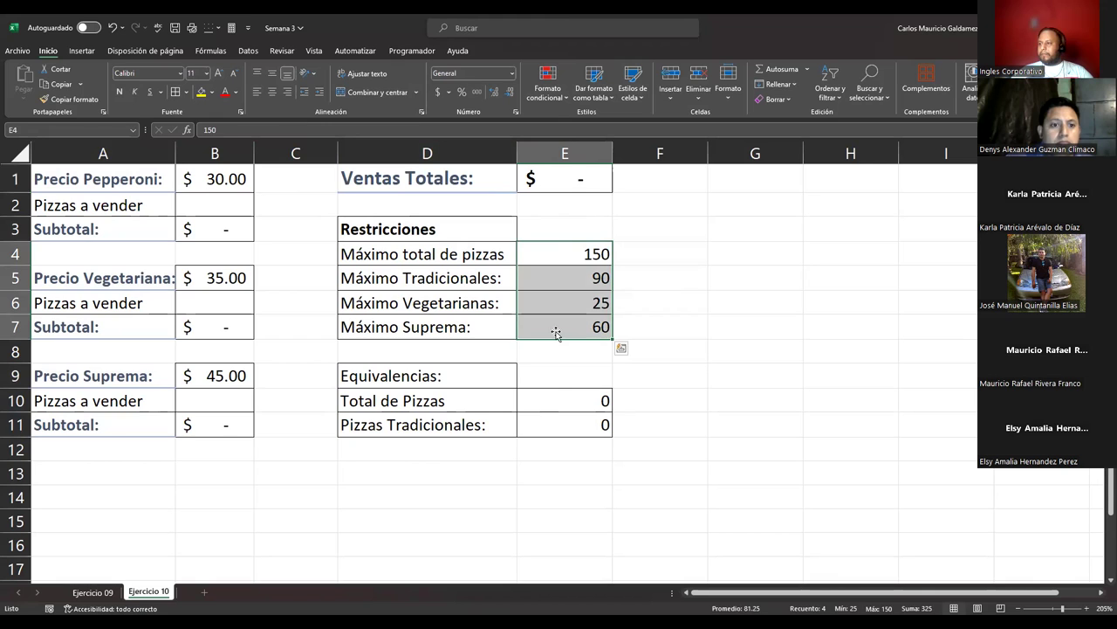
{"action": "left_click", "coordinate": [555, 176]}
{"action": "left_click", "coordinate": [546, 236]}
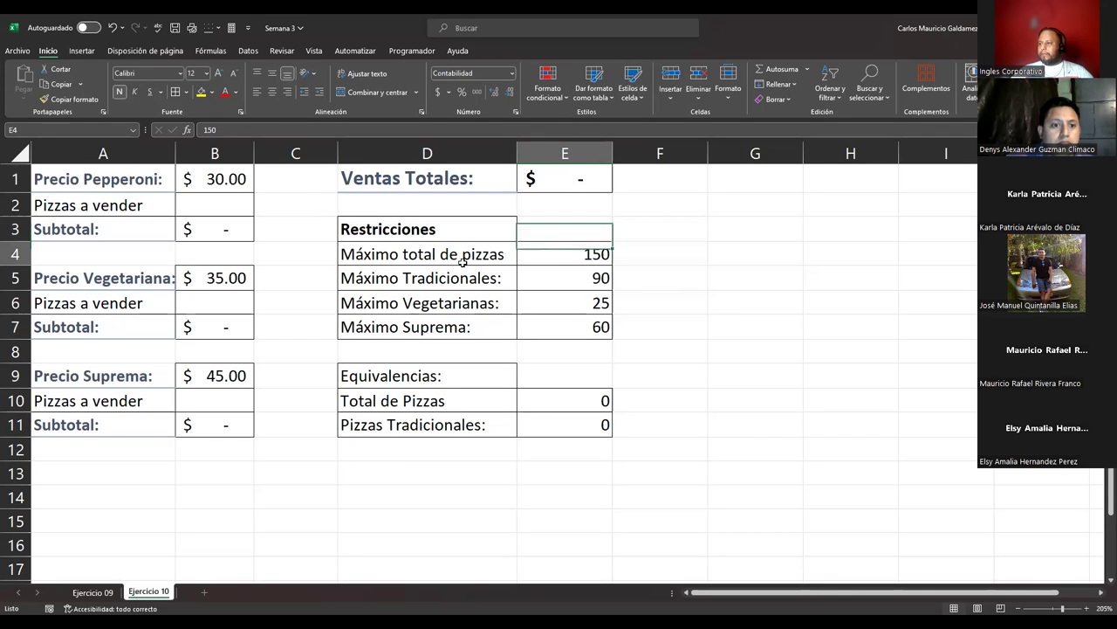
{"action": "left_click", "coordinate": [408, 232]}
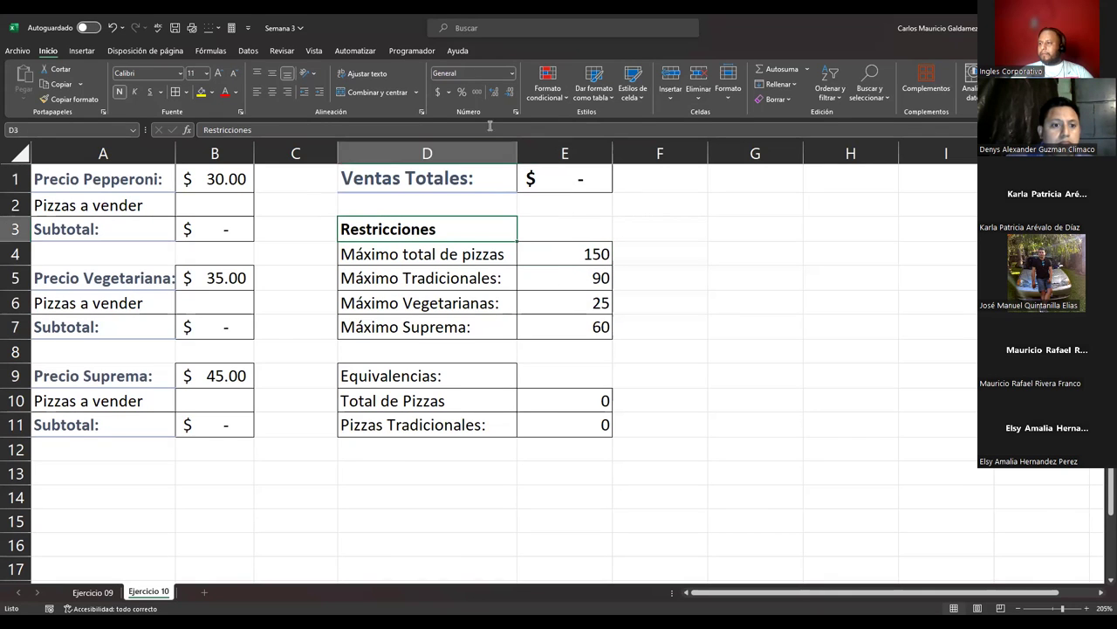
{"action": "left_click", "coordinate": [631, 93]}
Apply the Salida cell style to the restriction limits in E4:E7 and the equivalence values in E10:E11.
{"action": "left_click_drag", "start_coordinate": [571, 253], "coordinate": [579, 327]}
{"action": "left_click_drag", "start_coordinate": [556, 403], "coordinate": [558, 421], "text": "ctrl"}
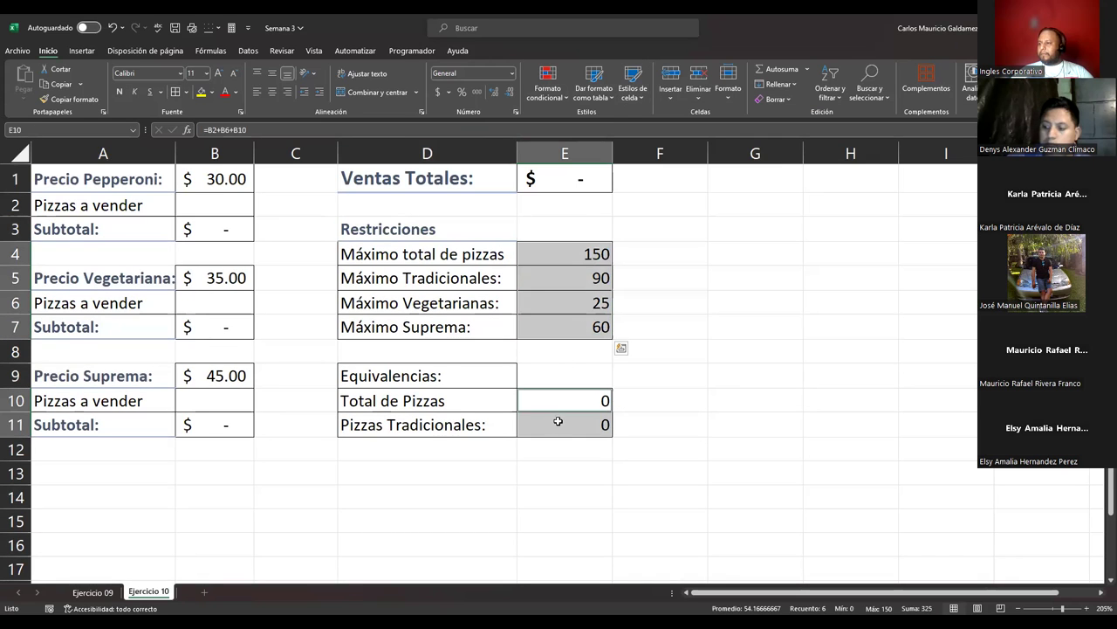
{"action": "left_click", "coordinate": [644, 100]}
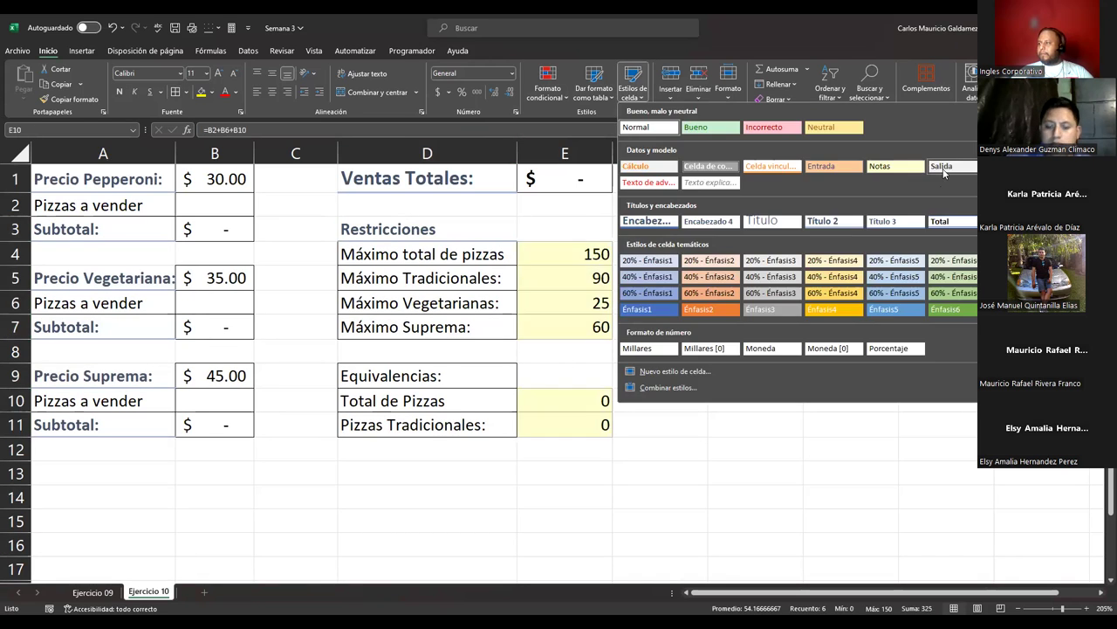
{"action": "left_click", "coordinate": [943, 168]}
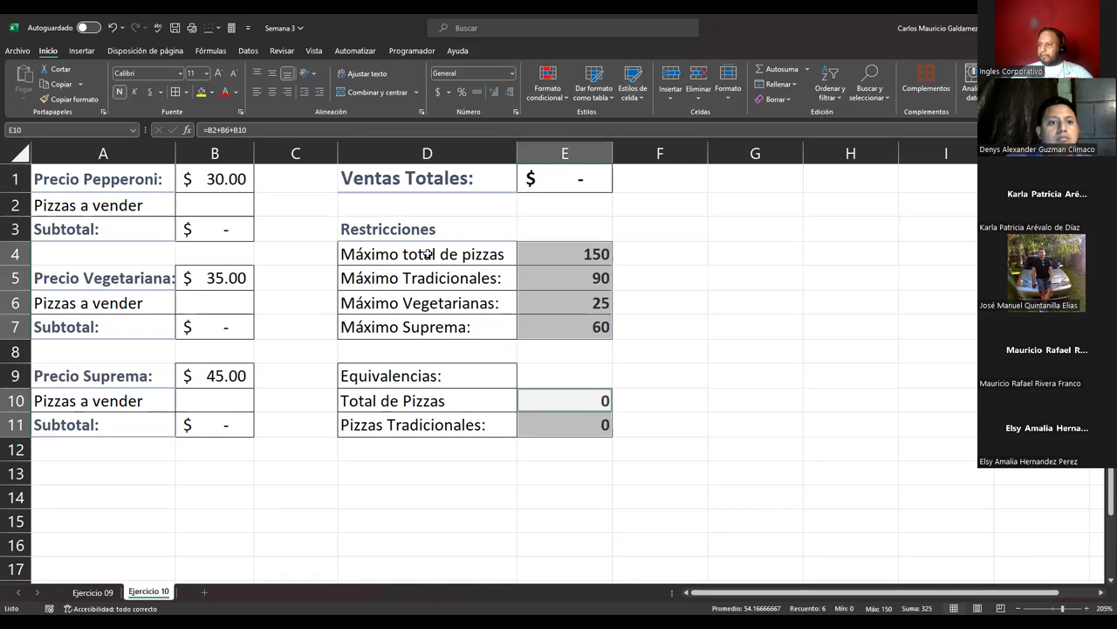
Apply the Notas cell style to the restriction labels in D4:D7 and the equivalence labels in D10:D11.
{"action": "left_click_drag", "start_coordinate": [427, 253], "coordinate": [394, 320]}
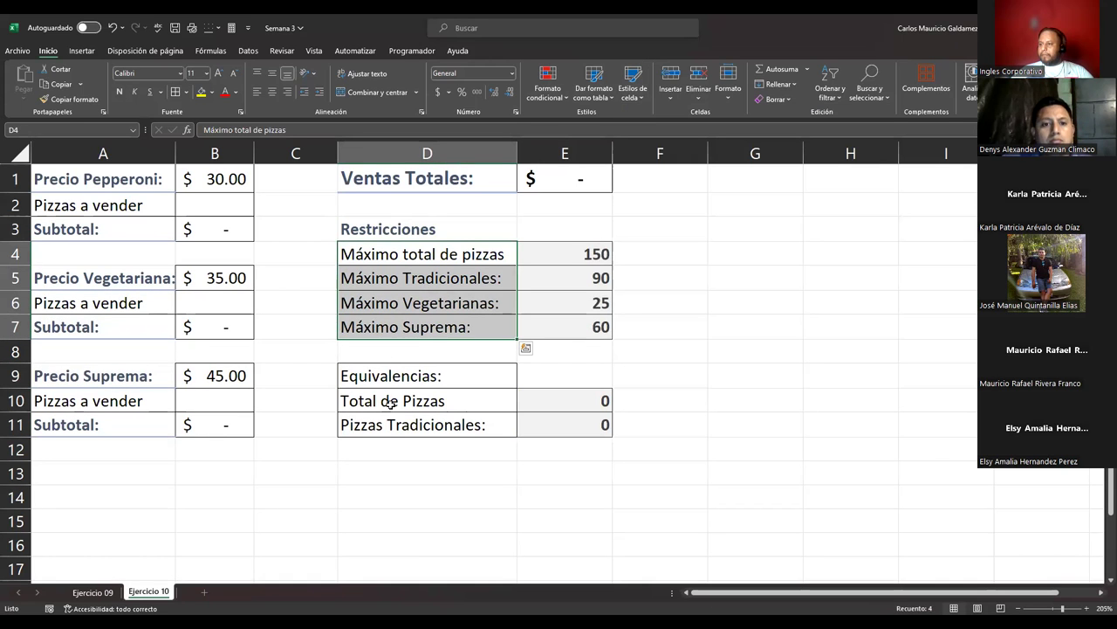
{"action": "left_click_drag", "start_coordinate": [392, 402], "coordinate": [392, 424], "text": "ctrl"}
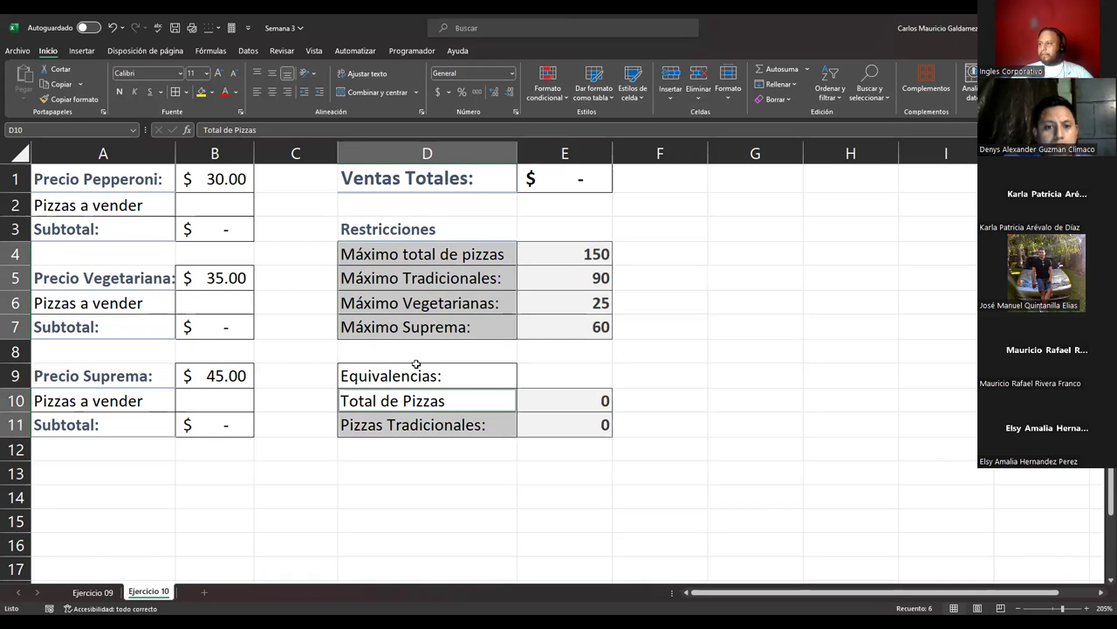
{"action": "left_click", "coordinate": [638, 101]}
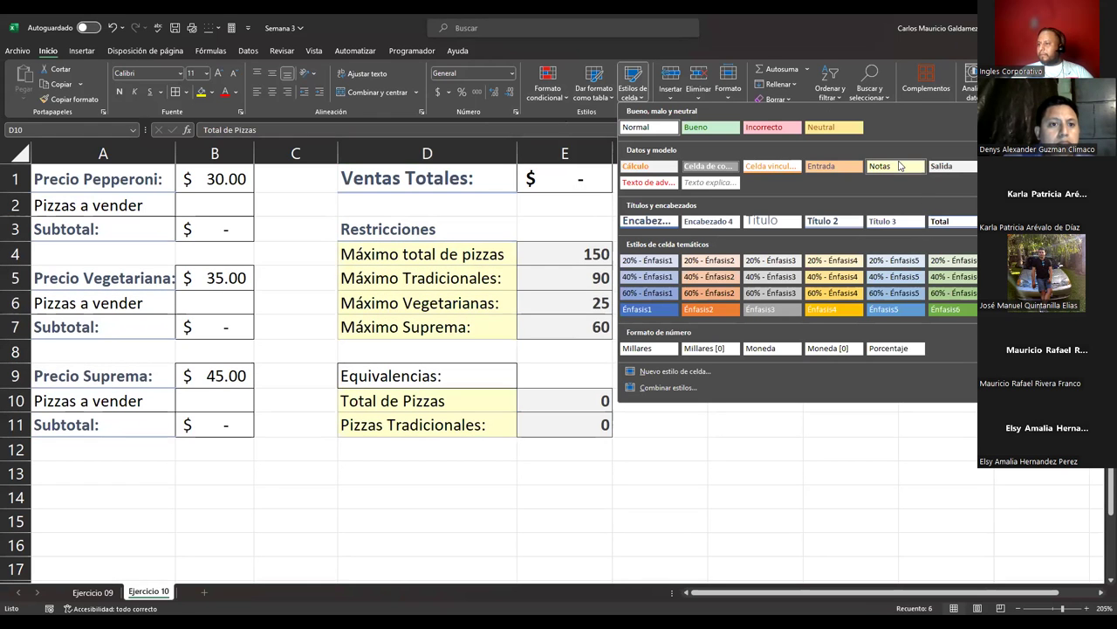
{"action": "left_click", "coordinate": [469, 223]}
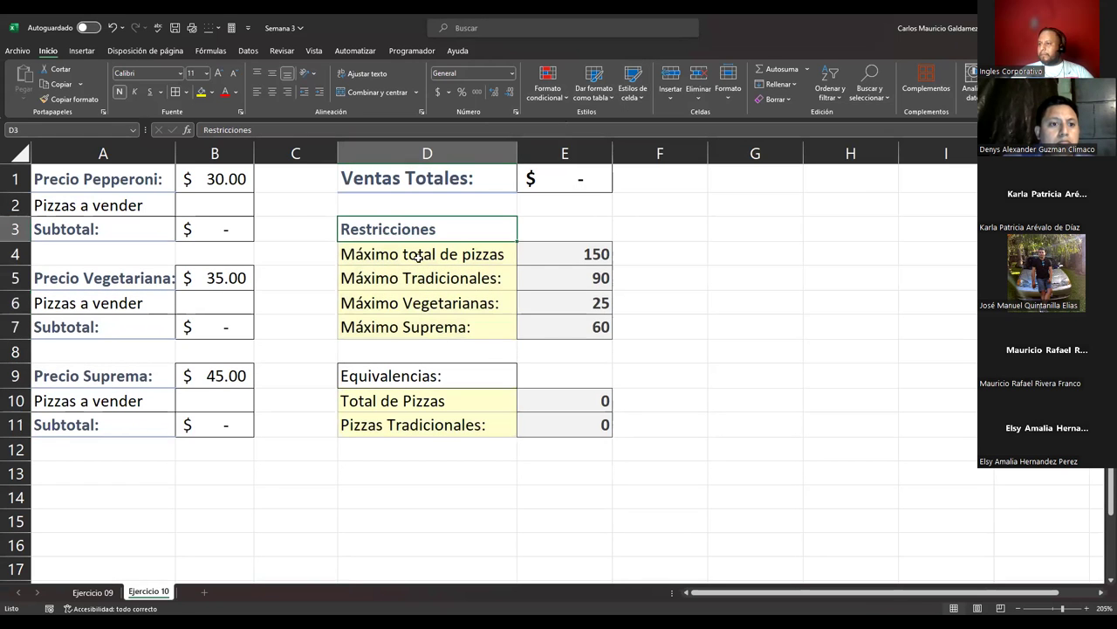
Copy the Restricciones heading format to the Equivalencias heading in D9 and put borders around both heading cells, D3 and D9.
{"action": "left_click", "coordinate": [70, 100]}
{"action": "left_click", "coordinate": [393, 380]}
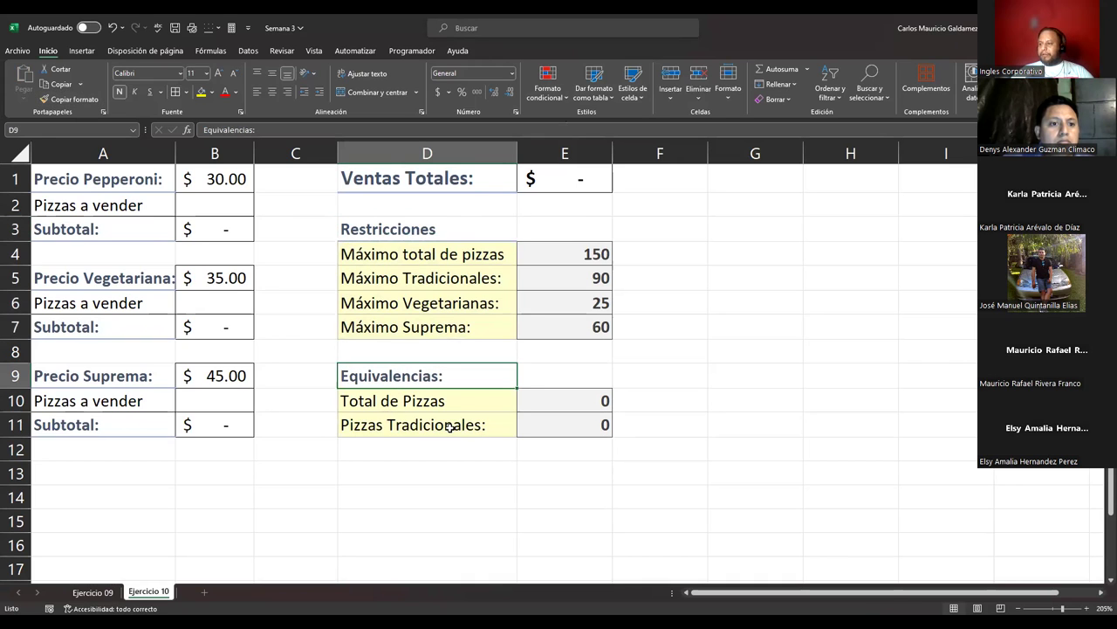
{"action": "left_click", "coordinate": [437, 229]}
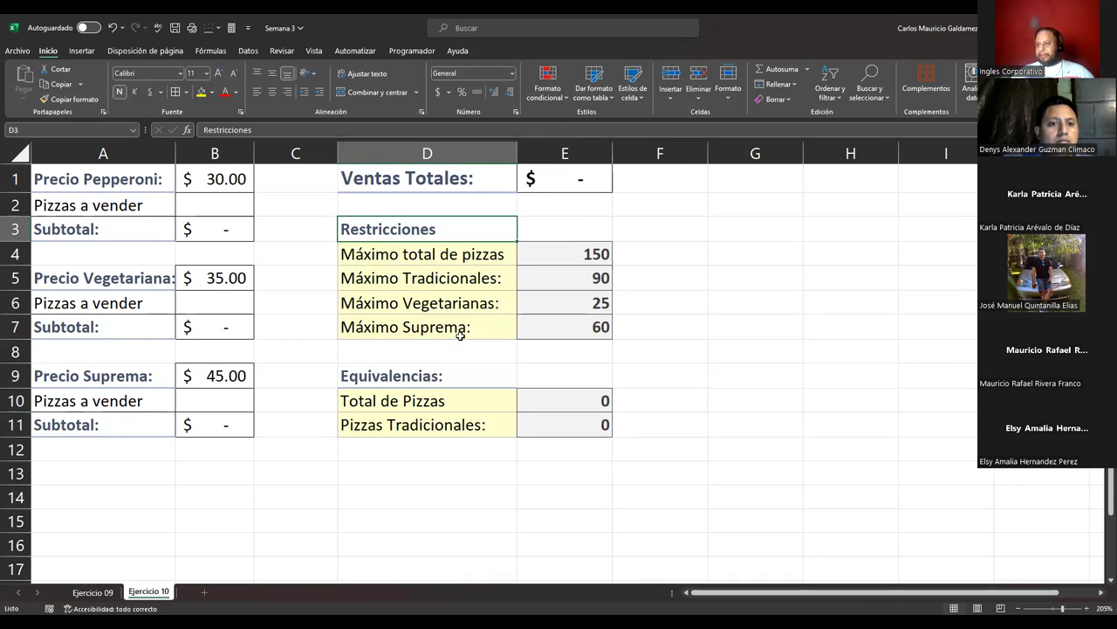
{"action": "left_click", "coordinate": [426, 375], "text": "ctrl"}
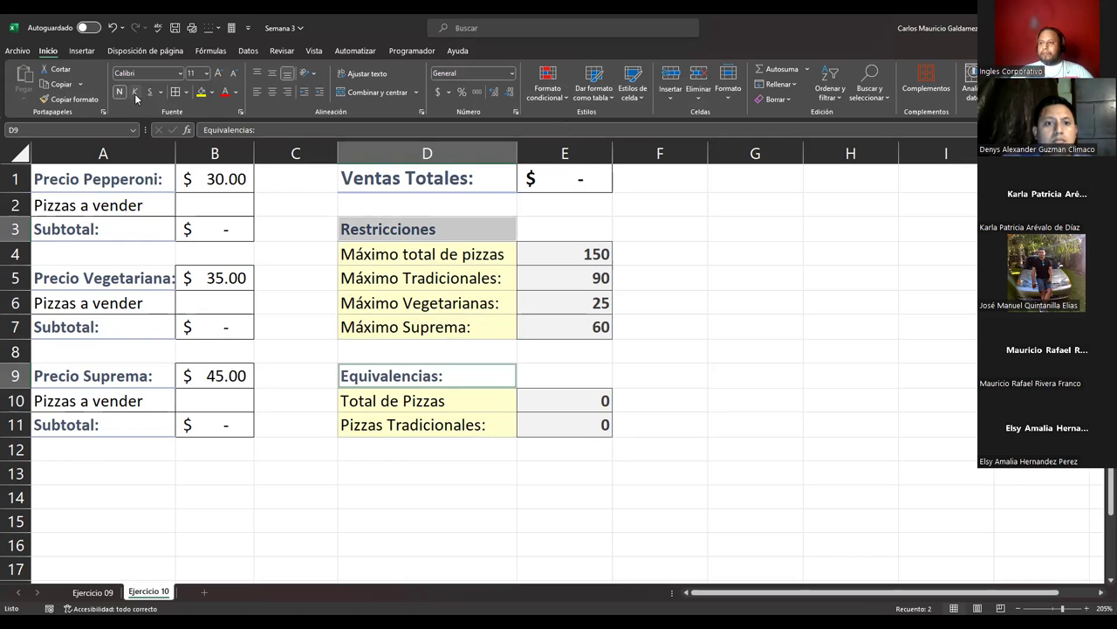
{"action": "left_click", "coordinate": [174, 92]}
{"action": "left_click", "coordinate": [168, 236]}
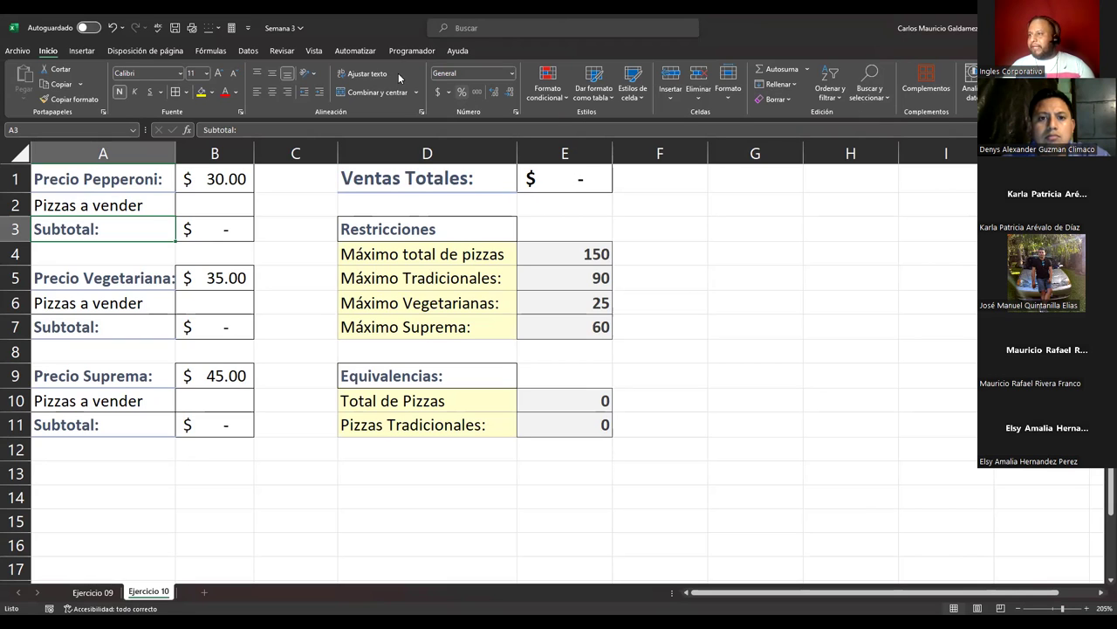
Open Solver and set the objective to the Ventas Totales value in E1, with Máx as the target.
{"action": "left_click", "coordinate": [248, 50]}
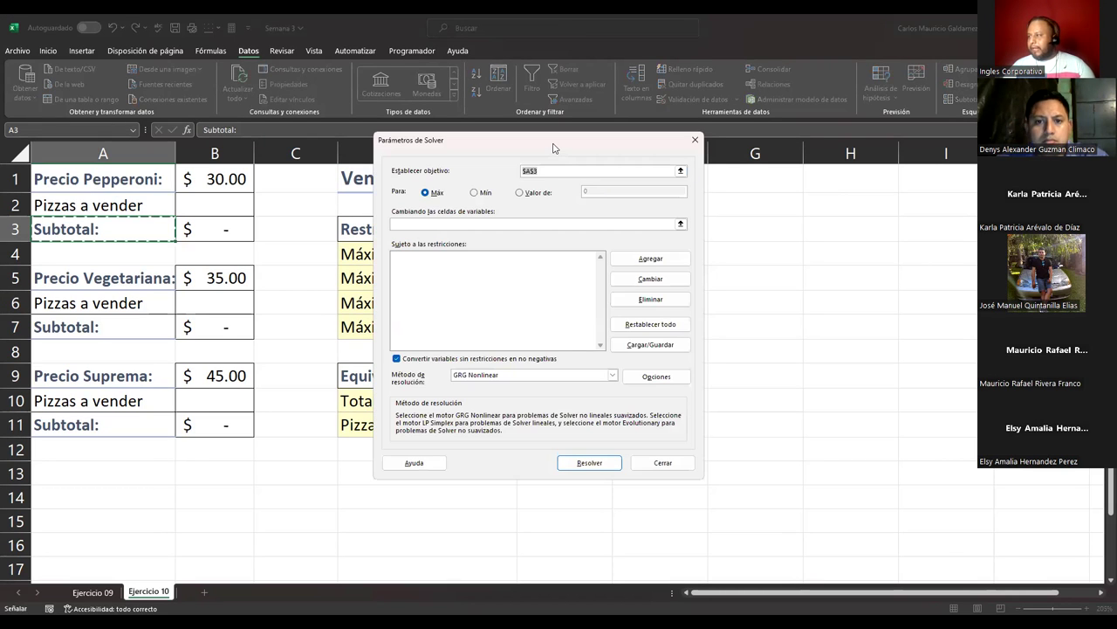
{"action": "left_click_drag", "start_coordinate": [553, 147], "coordinate": [896, 194]}
{"action": "left_click", "coordinate": [550, 184]}
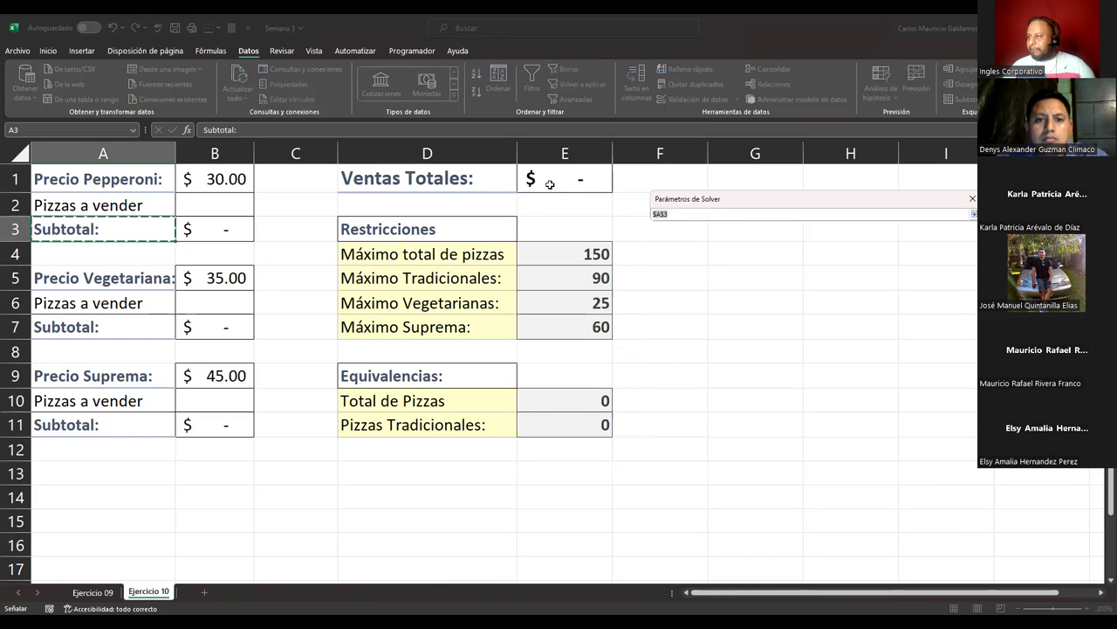
{"action": "left_click", "coordinate": [974, 213]}
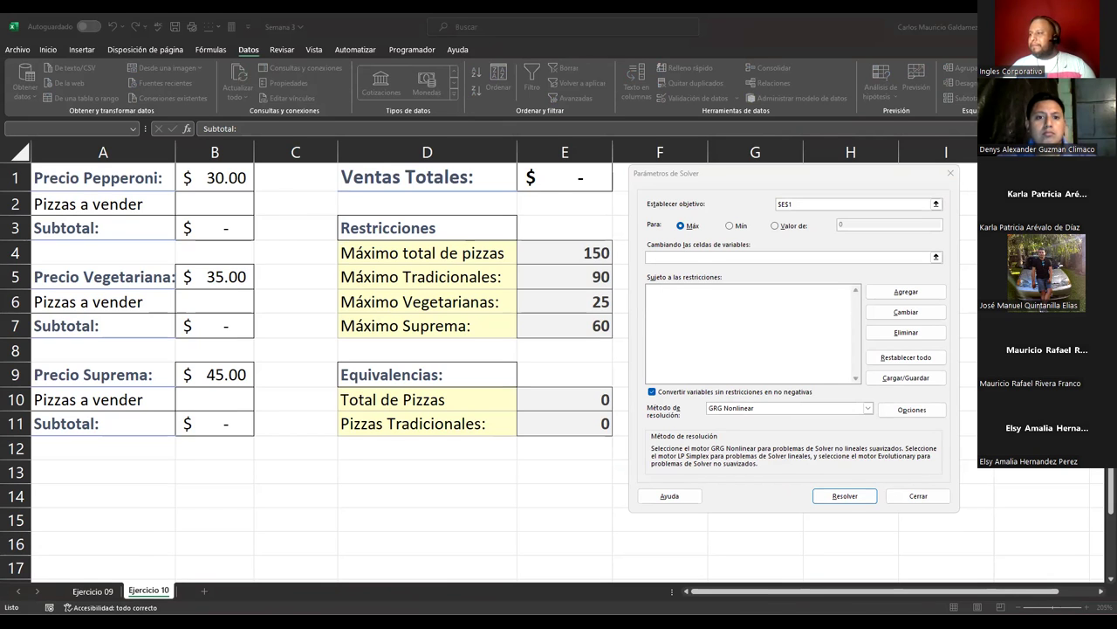
{"action": "left_click", "coordinate": [680, 227]}
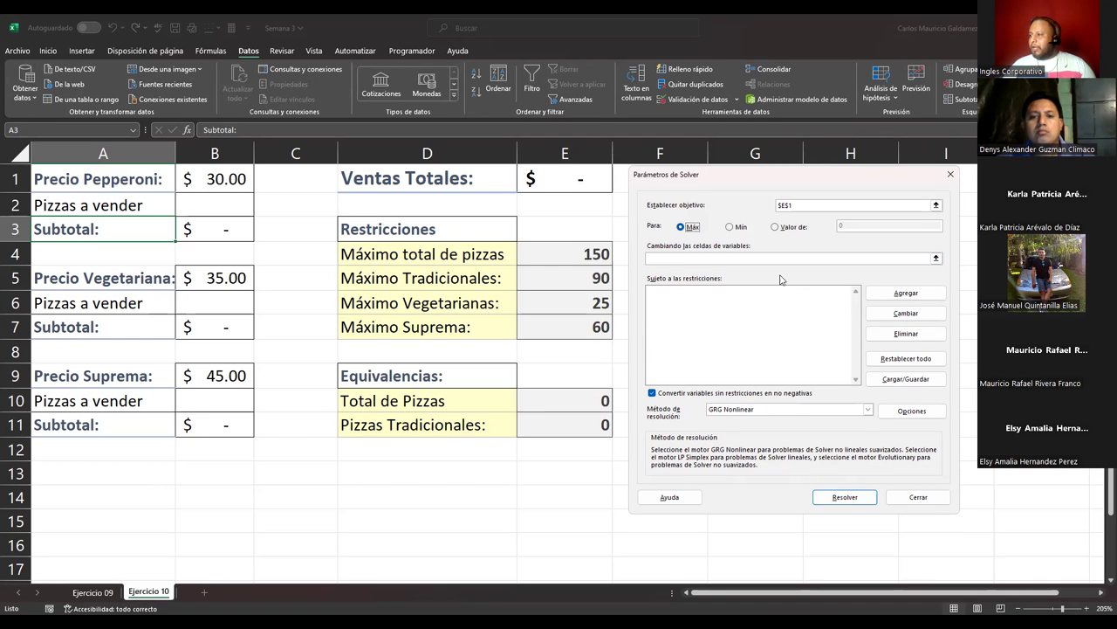
Set Solver's variable cells to the three Pizzas a vender cells, B2, B6 and B10.
{"action": "left_click", "coordinate": [657, 260]}
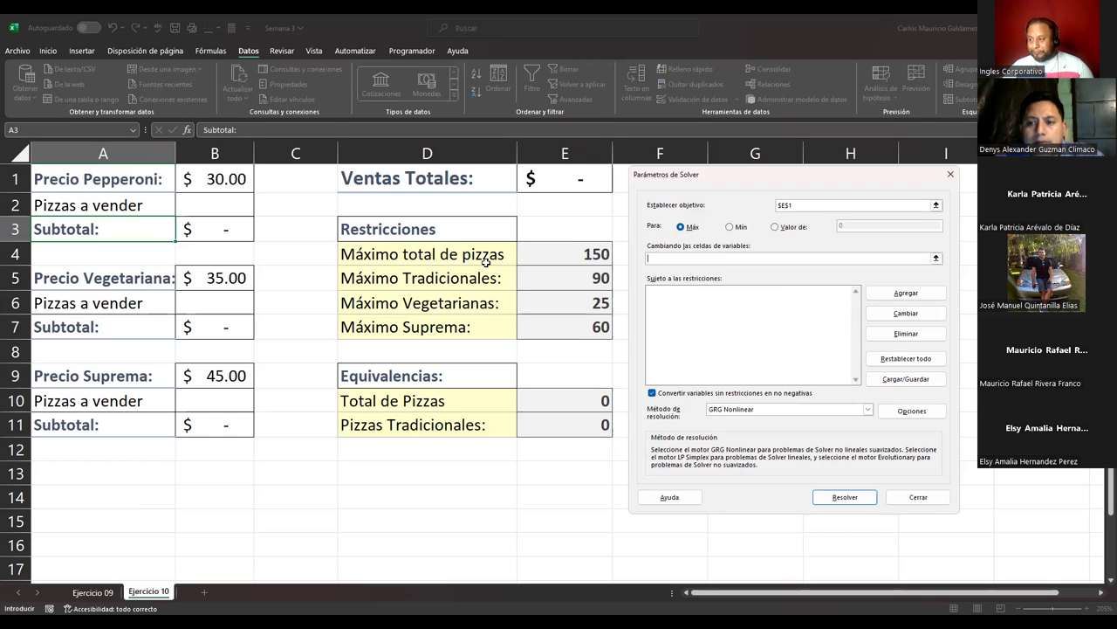
{"action": "left_click", "coordinate": [935, 259]}
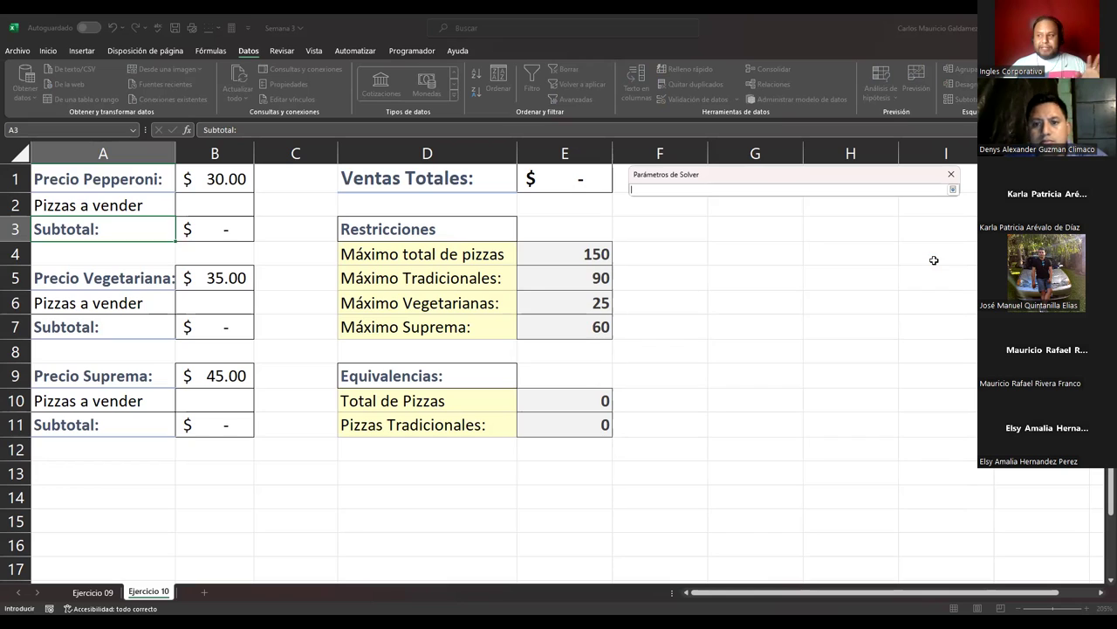
{"action": "left_click", "coordinate": [197, 207]}
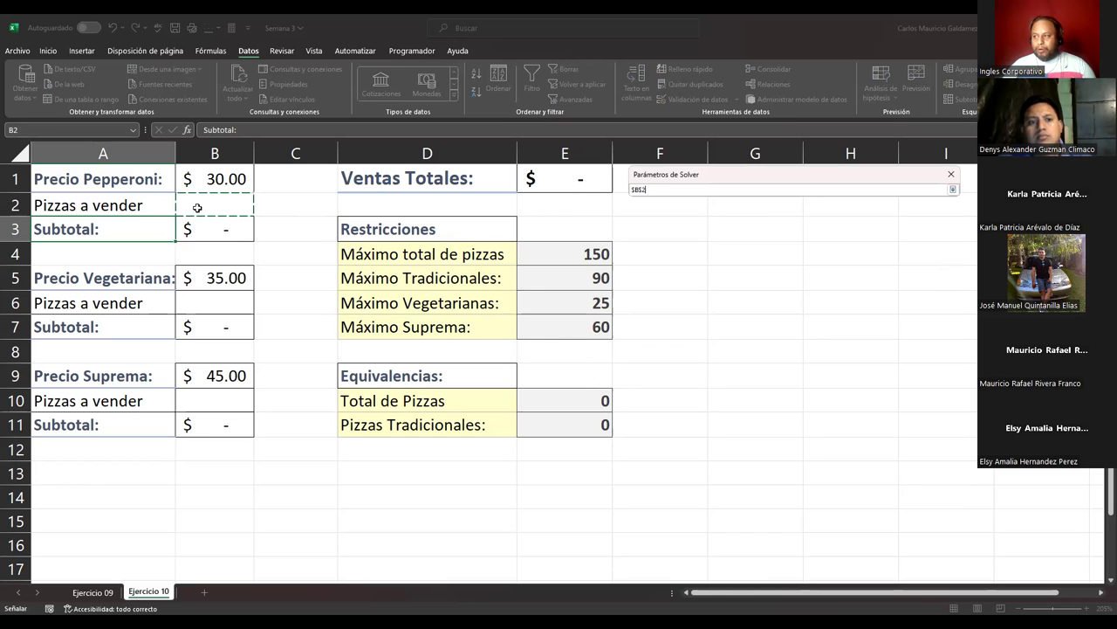
{"action": "left_click", "coordinate": [198, 304], "text": "ctrl"}
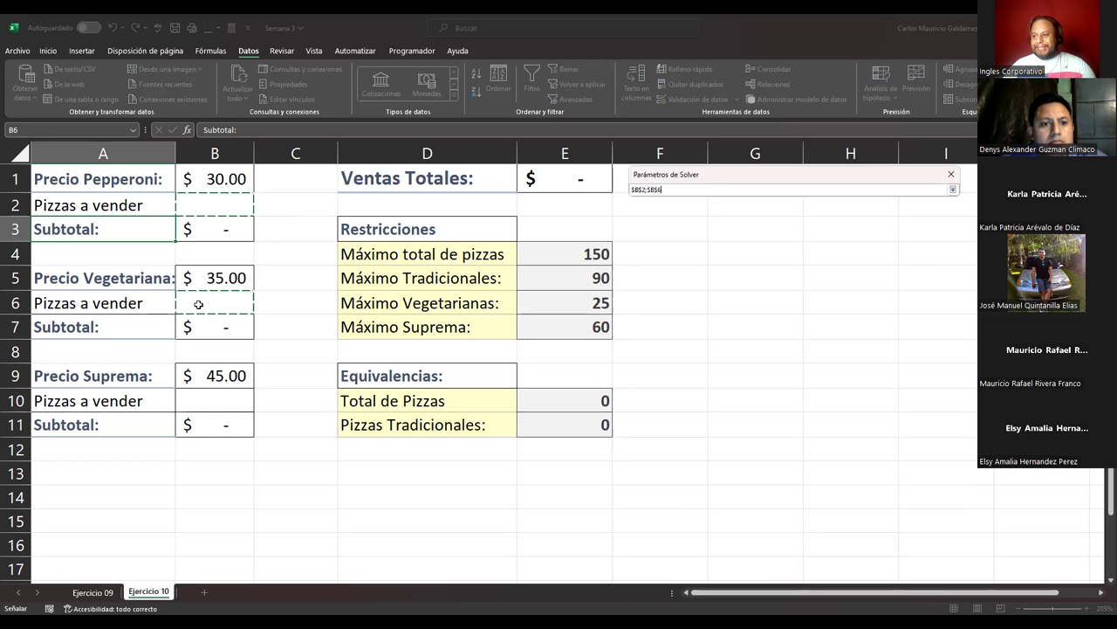
{"action": "left_click", "coordinate": [207, 403], "text": "ctrl"}
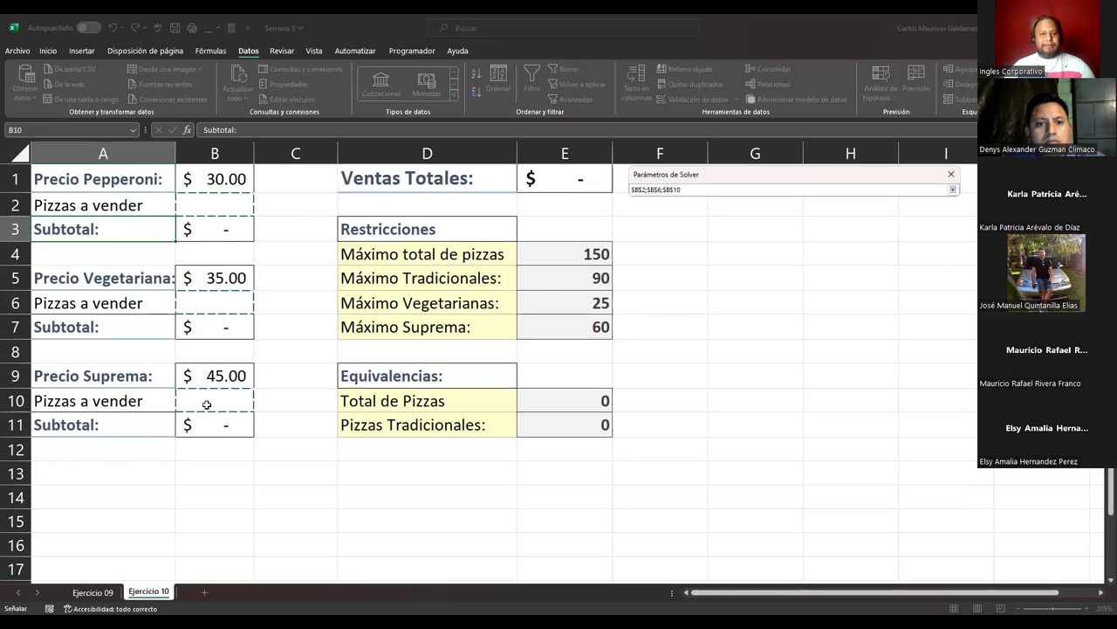
{"action": "key", "text": "Return"}
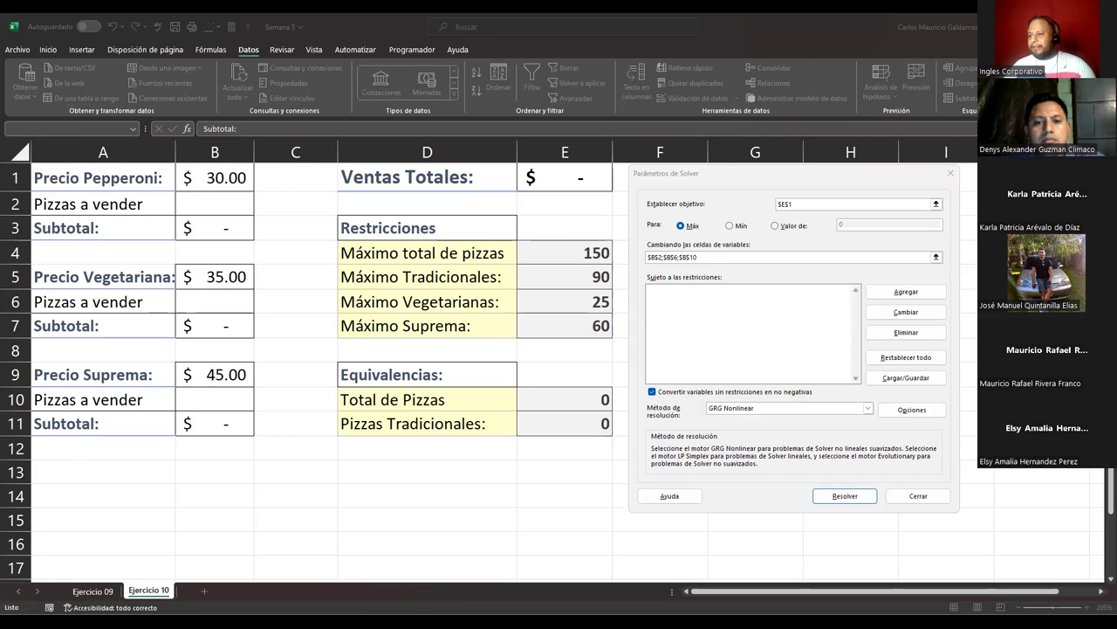
{"action": "left_click", "coordinate": [103, 228]}
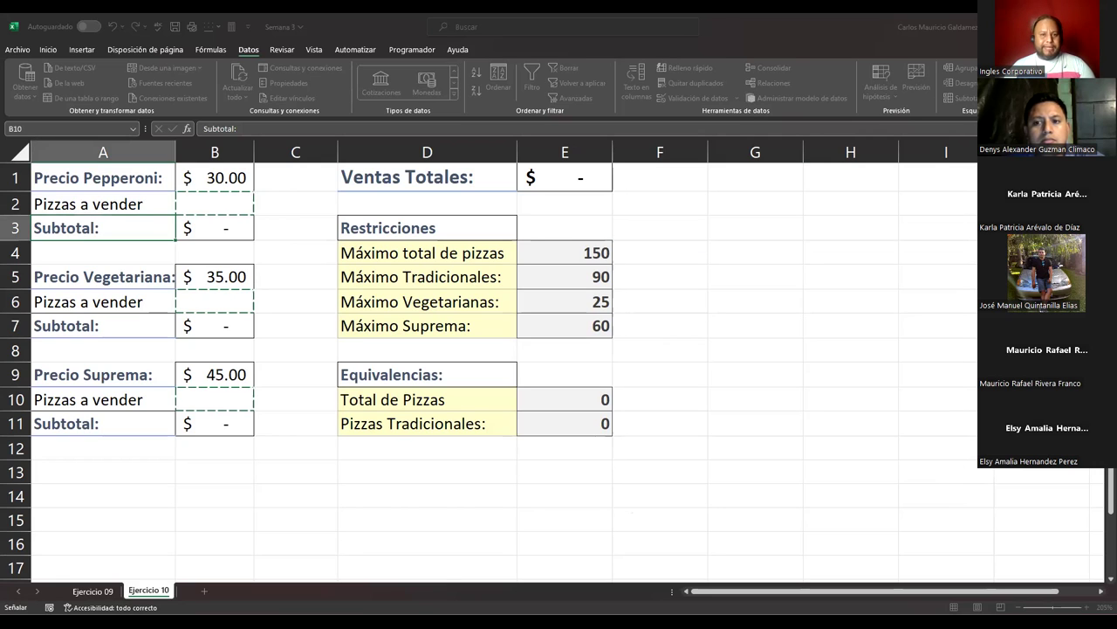
{"action": "key", "text": "Return"}
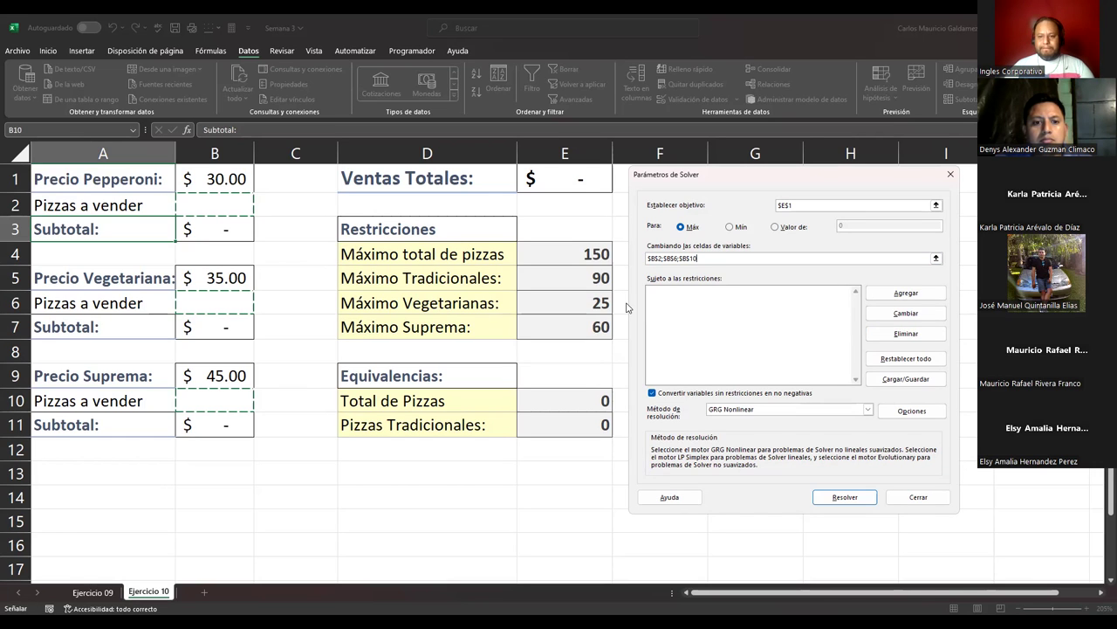
{"action": "left_click", "coordinate": [746, 189]}
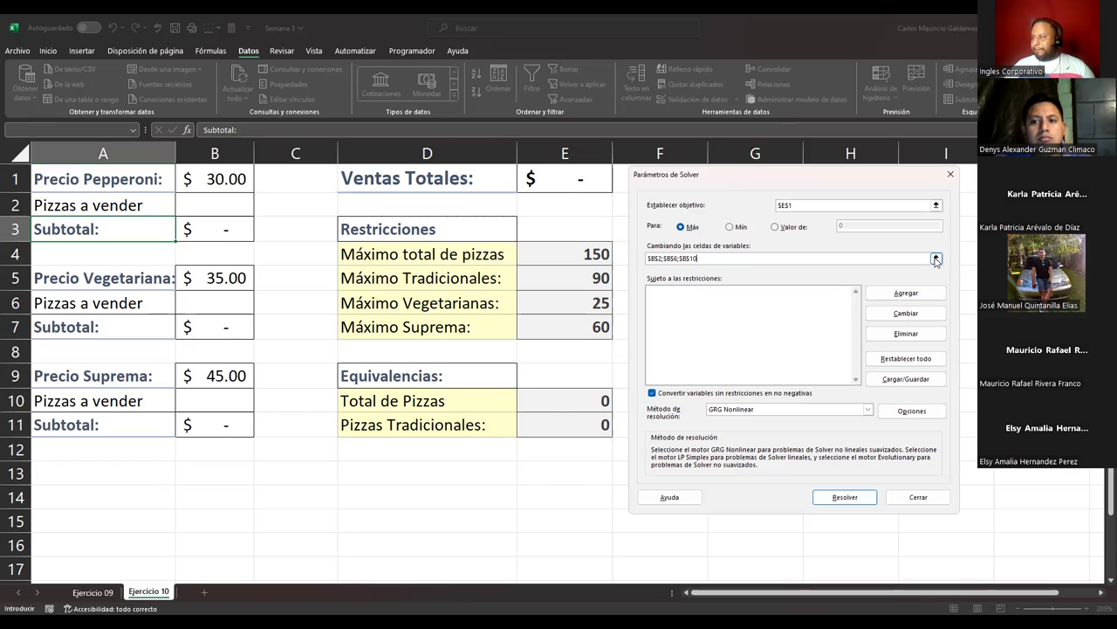
{"action": "left_click", "coordinate": [936, 259]}
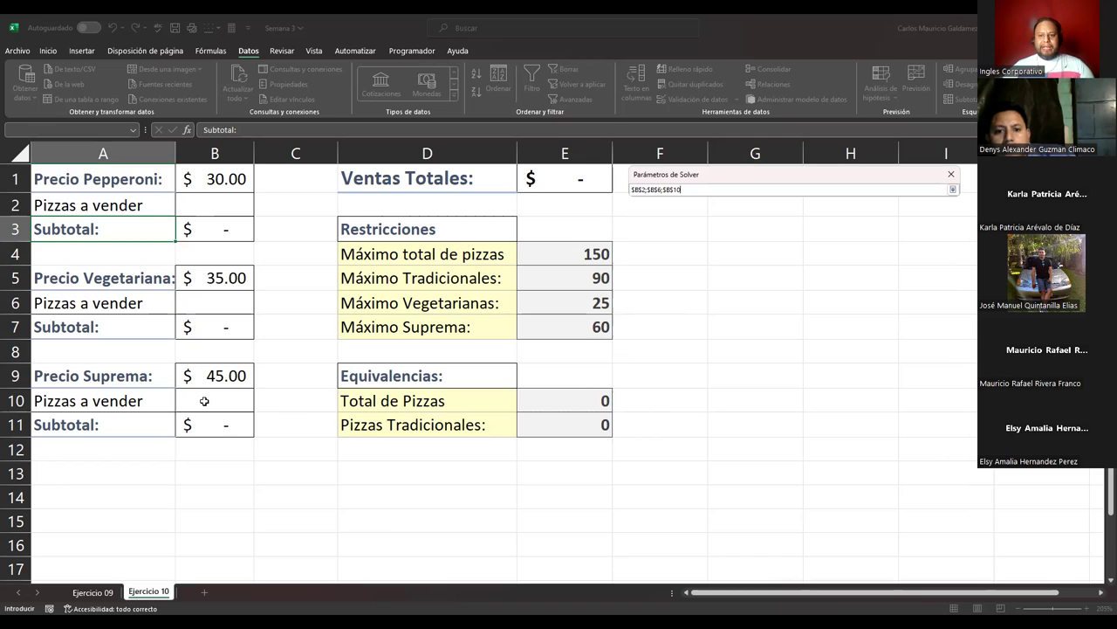
{"action": "left_click", "coordinate": [952, 190]}
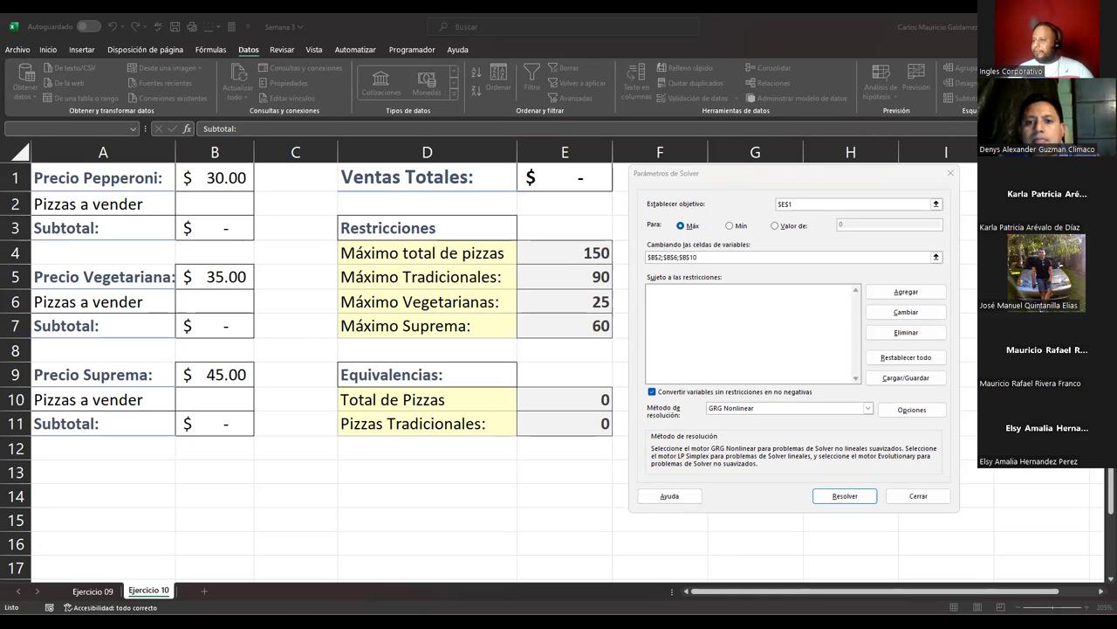
{"action": "key", "text": "alt+Tab"}
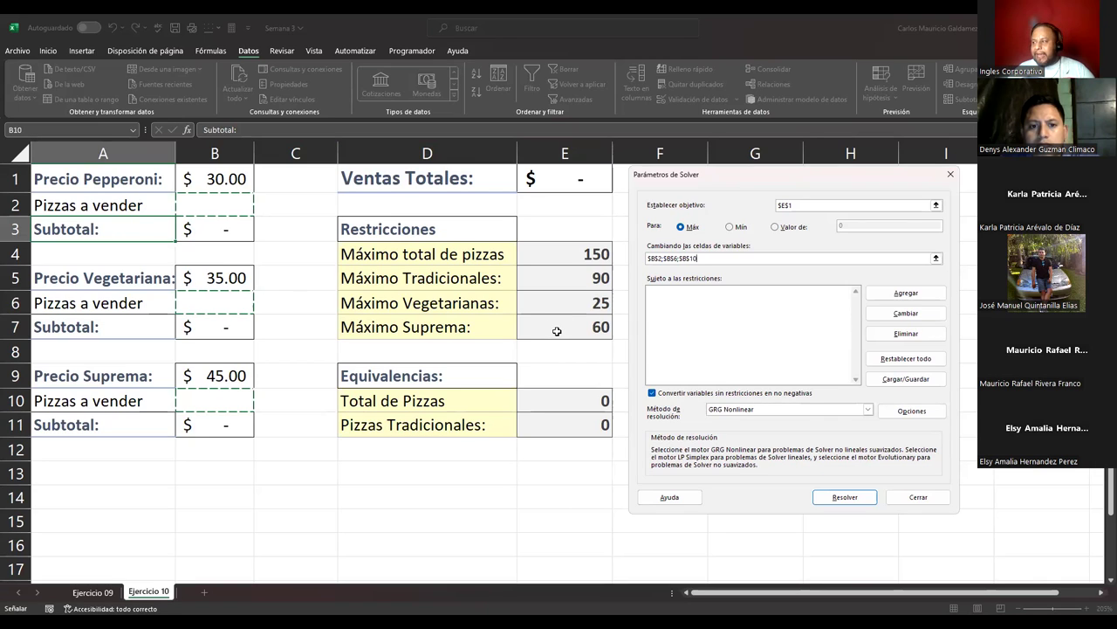
Add a Solver constraint that keeps the Suprema pizzas to sell in B10 <= the Máximo Suprema limit in E7.
{"action": "left_click", "coordinate": [885, 298]}
{"action": "left_click", "coordinate": [885, 297]}
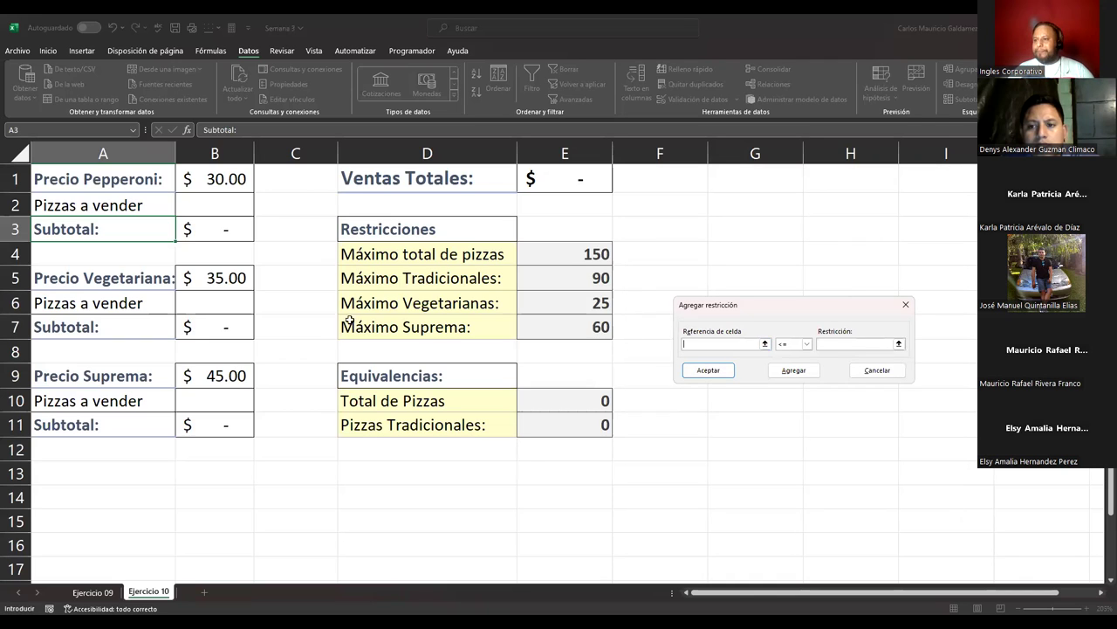
{"action": "left_click", "coordinate": [216, 405]}
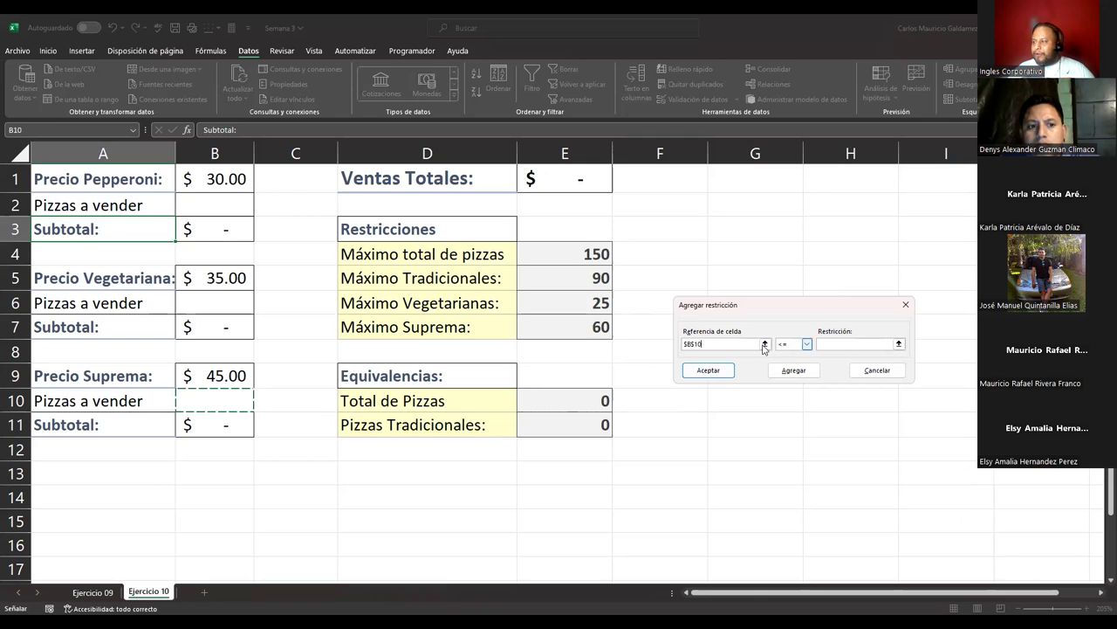
{"action": "left_click", "coordinate": [839, 343]}
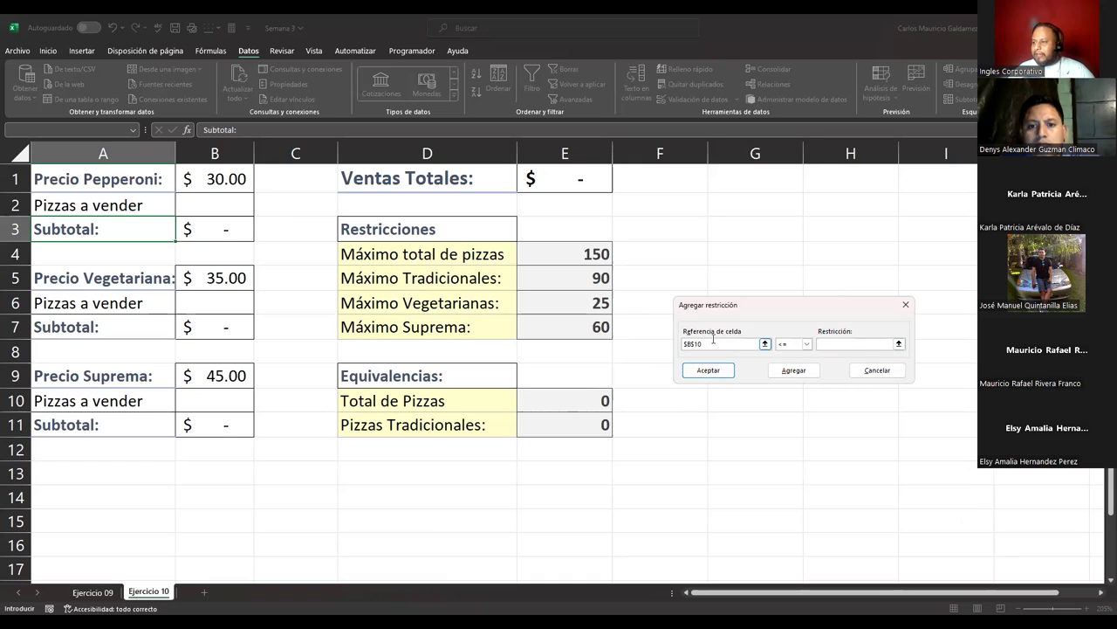
{"action": "left_click", "coordinate": [583, 324]}
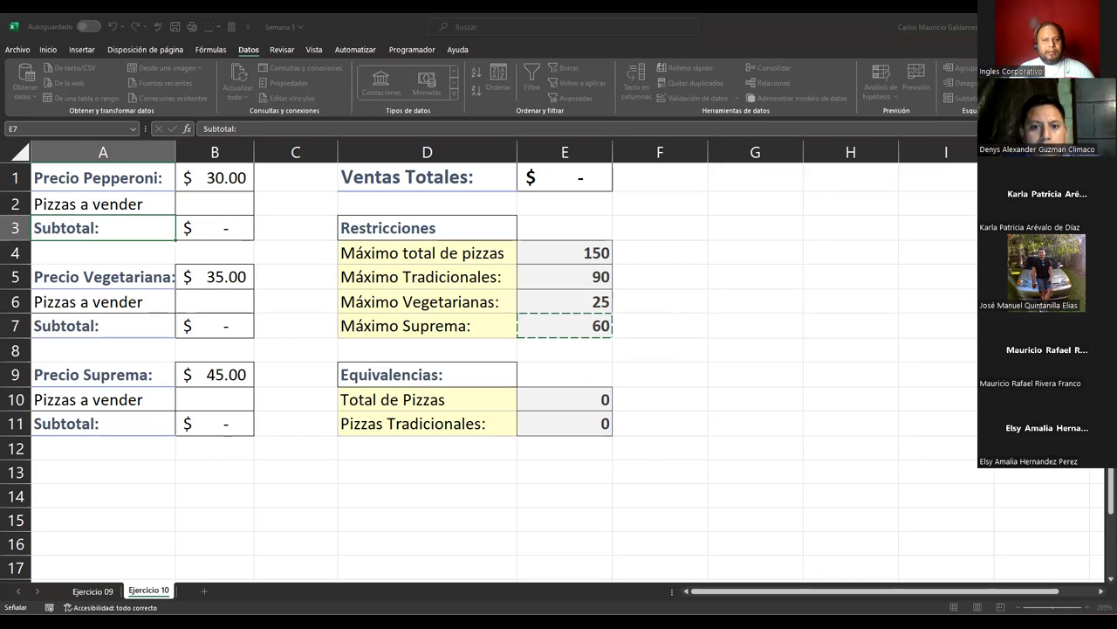
{"action": "key", "text": "Return"}
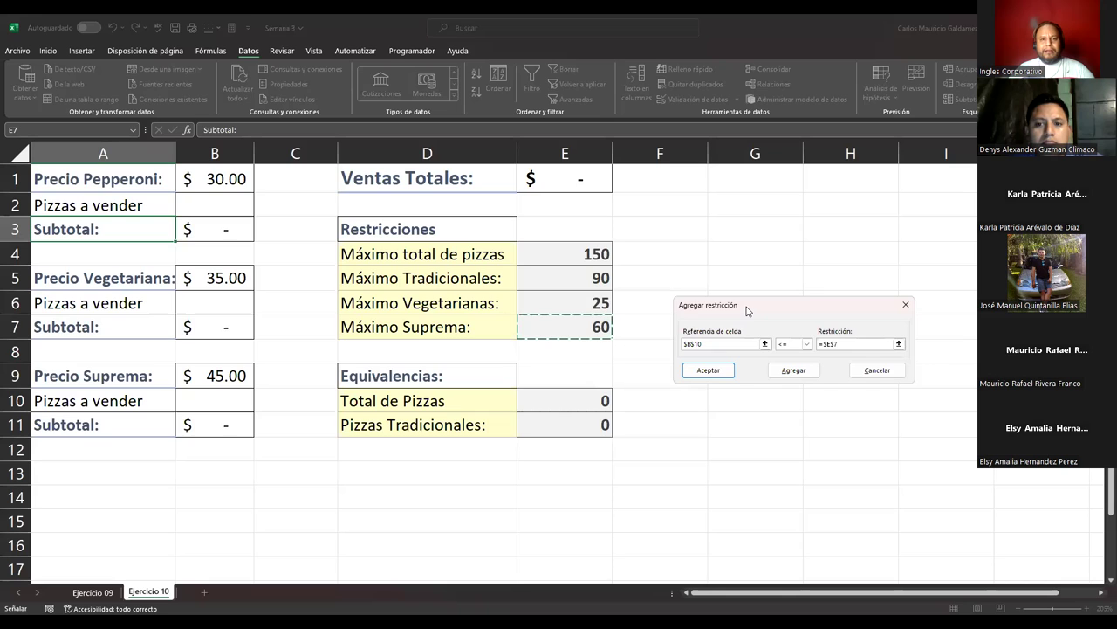
{"action": "left_click_drag", "start_coordinate": [747, 310], "coordinate": [766, 329]}
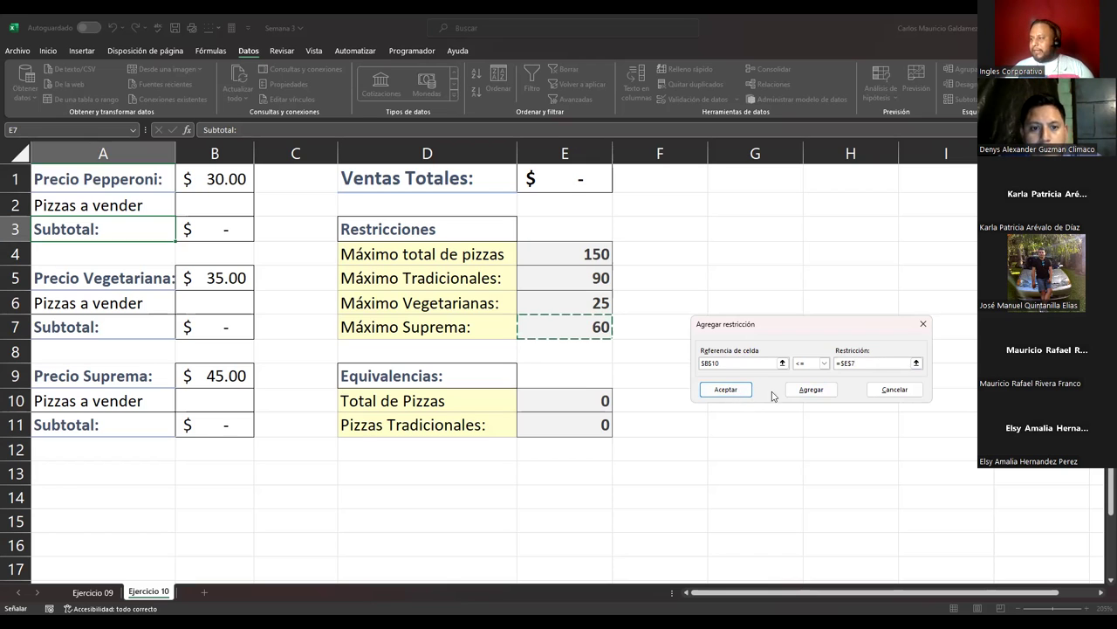
{"action": "left_click", "coordinate": [811, 394]}
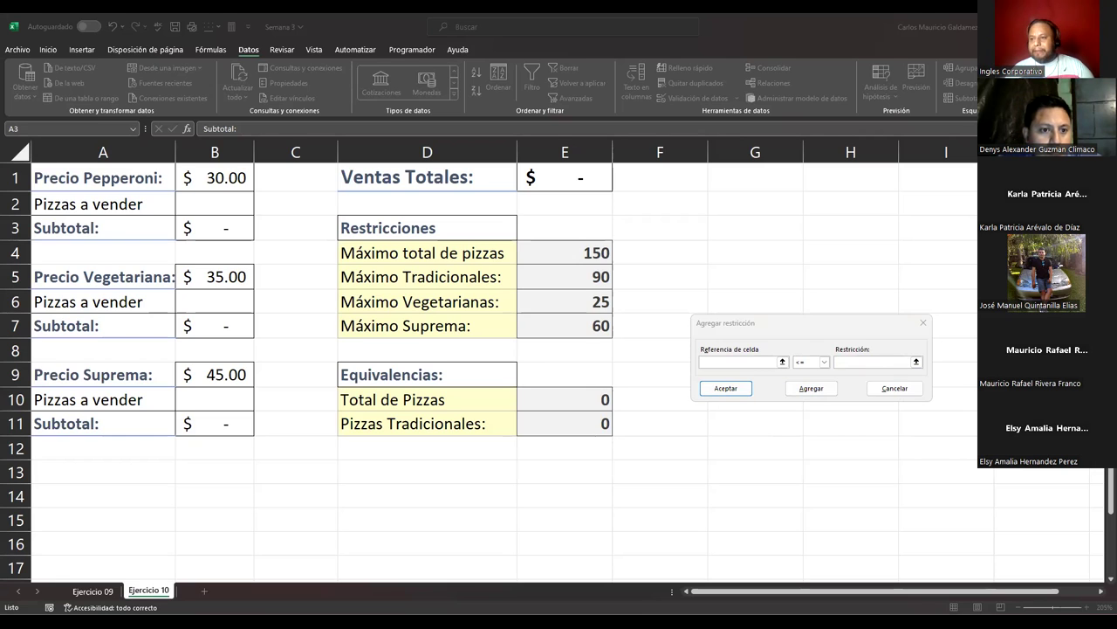
Add a Solver constraint that keeps the Vegetariana pizzas to sell in B6 <= the Máximo Vegetarianas limit in E6.
{"action": "left_click", "coordinate": [213, 304]}
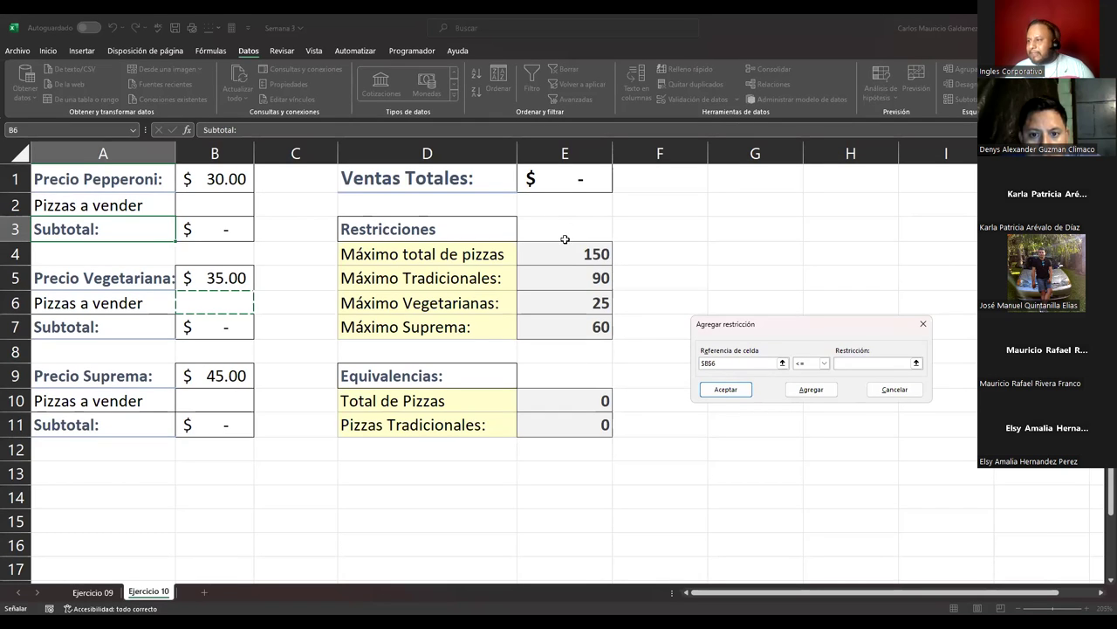
{"action": "key", "text": "Tab"}
{"action": "left_click", "coordinate": [578, 304]}
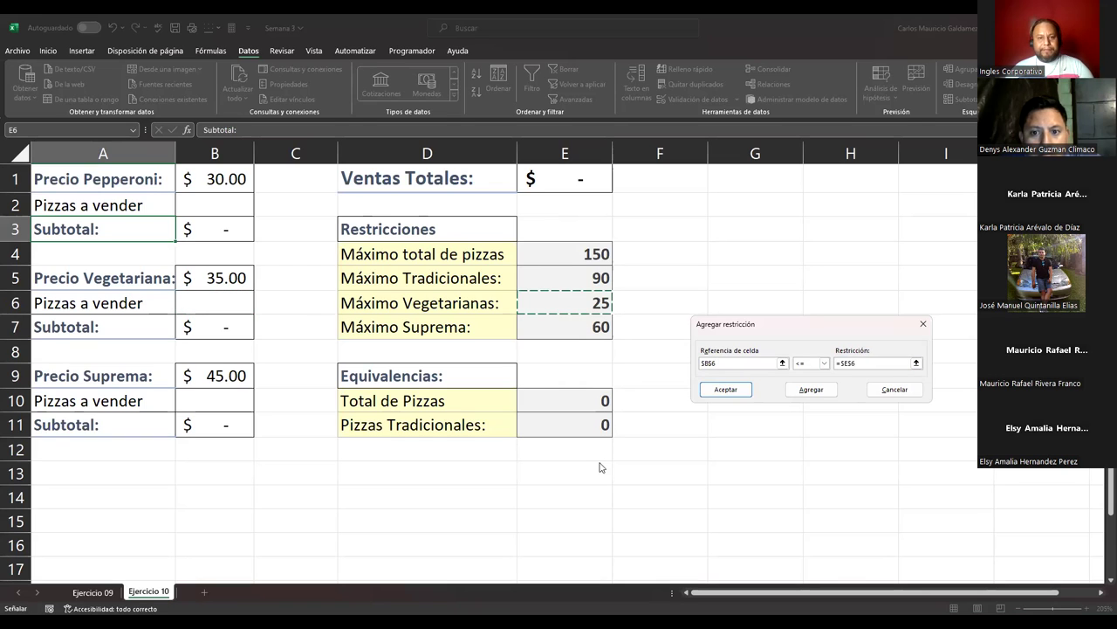
{"action": "key", "text": "alt+Tab"}
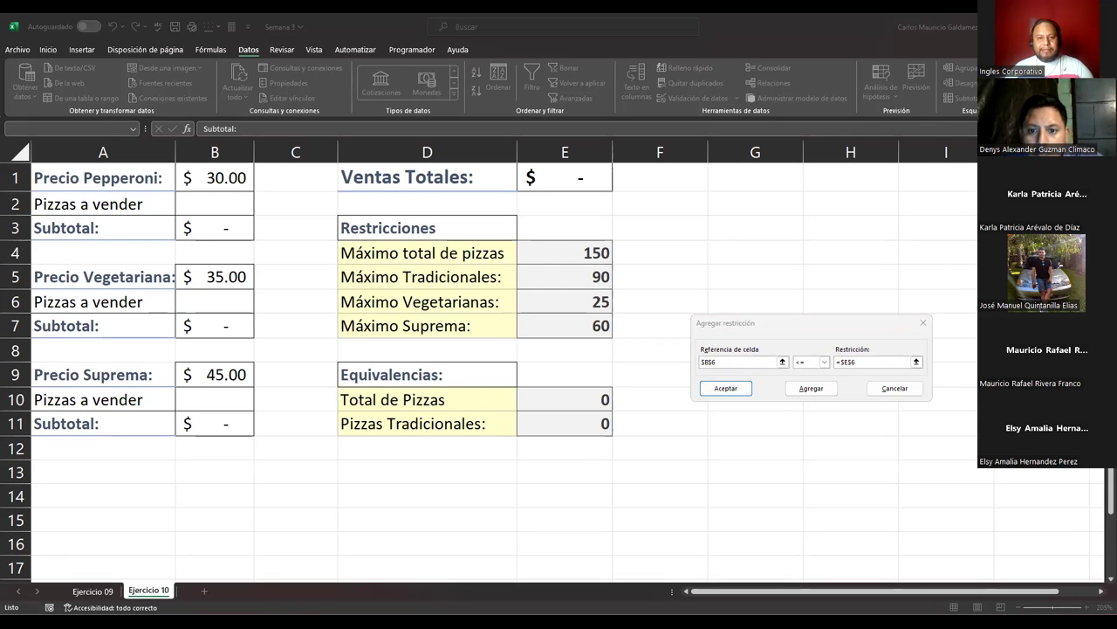
{"action": "key", "text": "alt+Tab"}
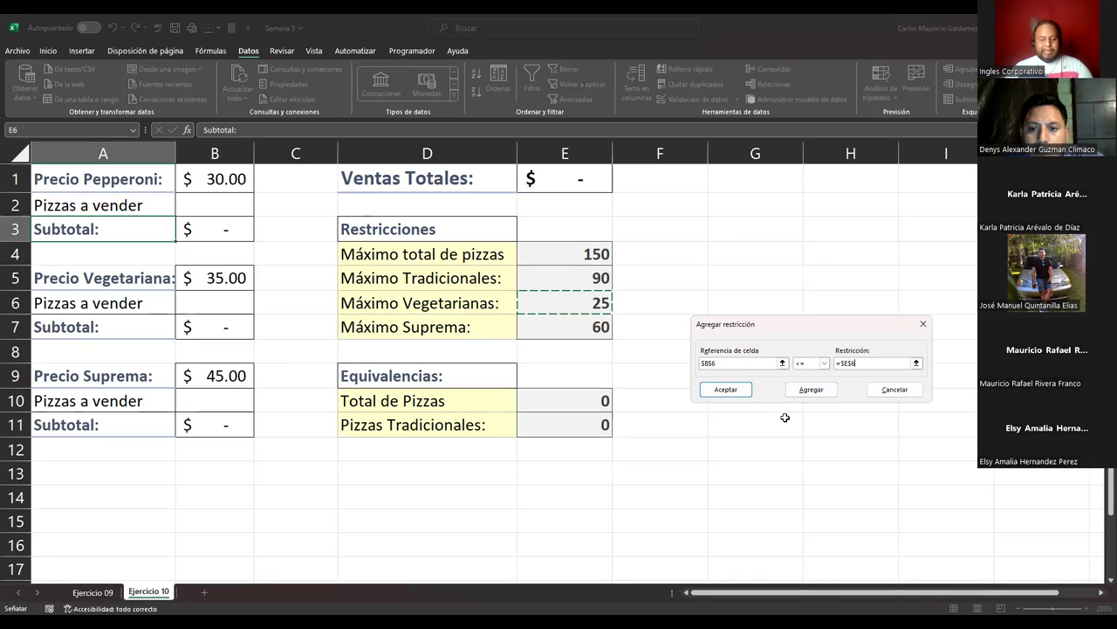
{"action": "left_click", "coordinate": [799, 394]}
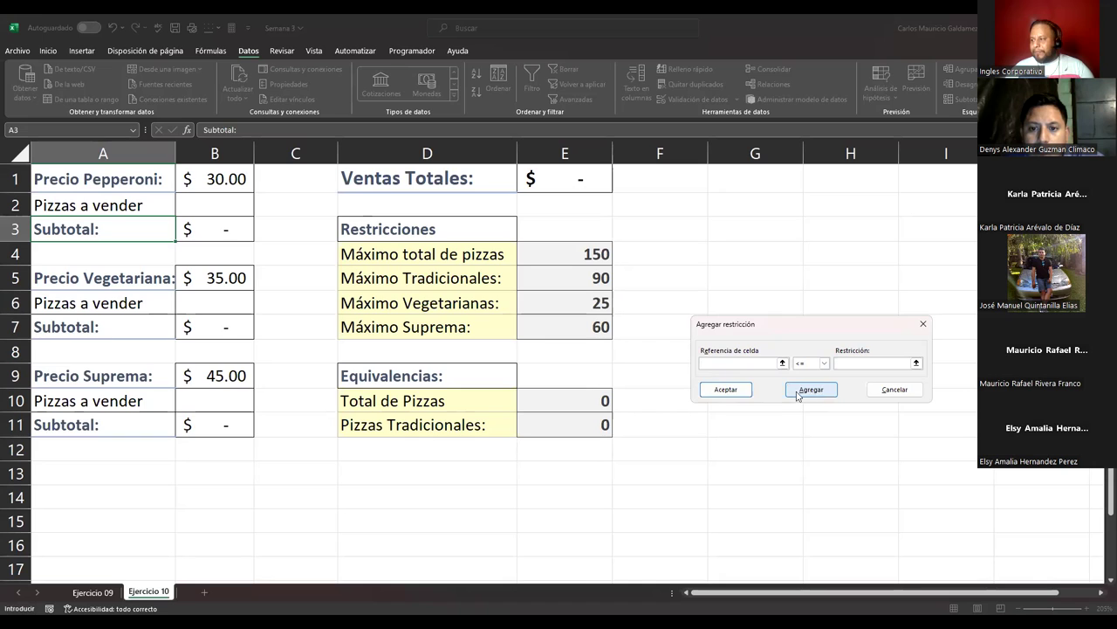
Fill in a new Solver constraint with B10 as the cell reference, <= the Máximo total de pizzas limit in E4.
{"action": "left_click", "coordinate": [721, 397]}
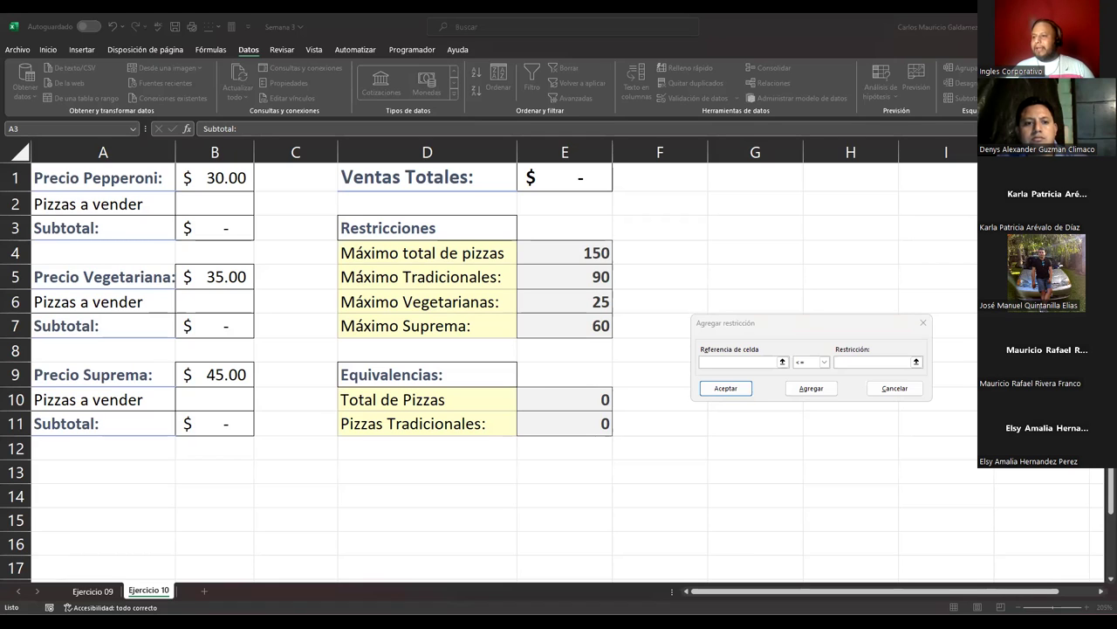
{"action": "left_click", "coordinate": [717, 361]}
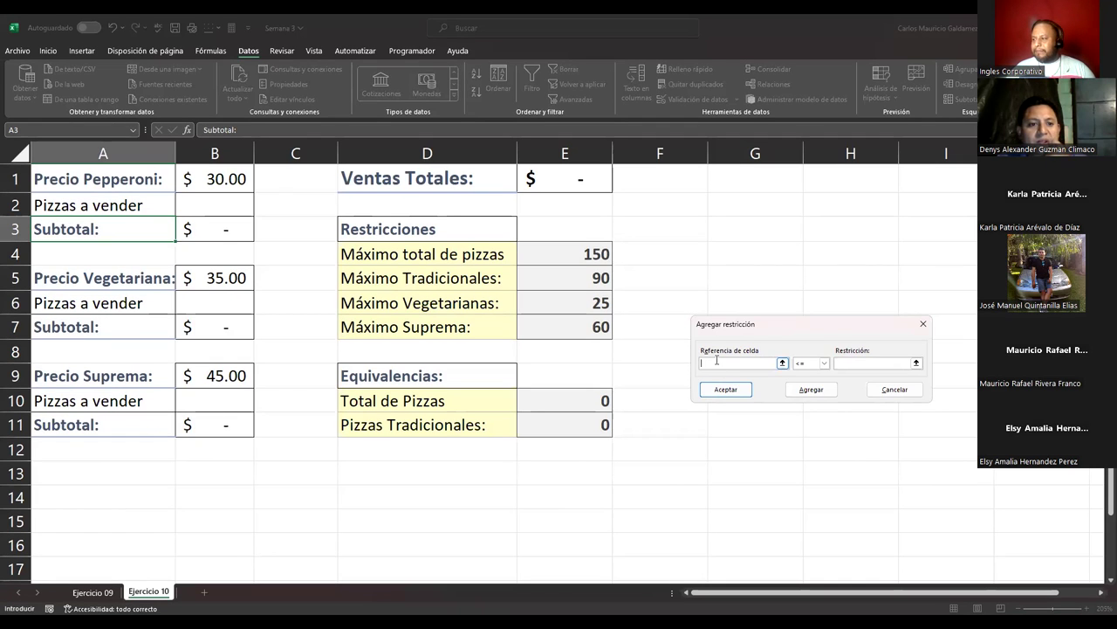
{"action": "left_click", "coordinate": [224, 402]}
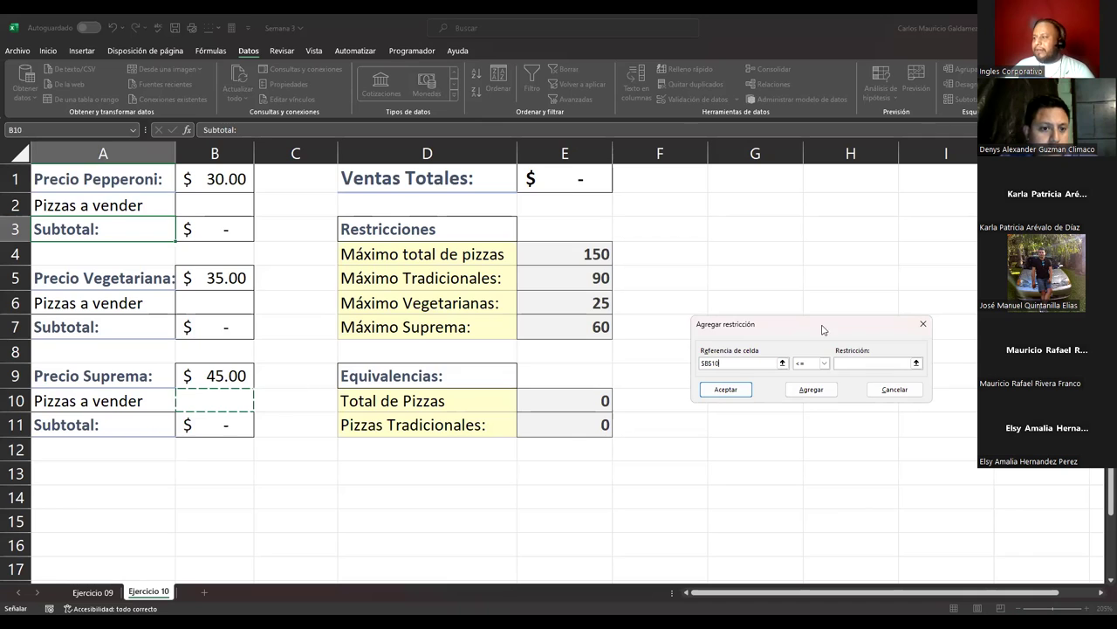
{"action": "left_click", "coordinate": [844, 366]}
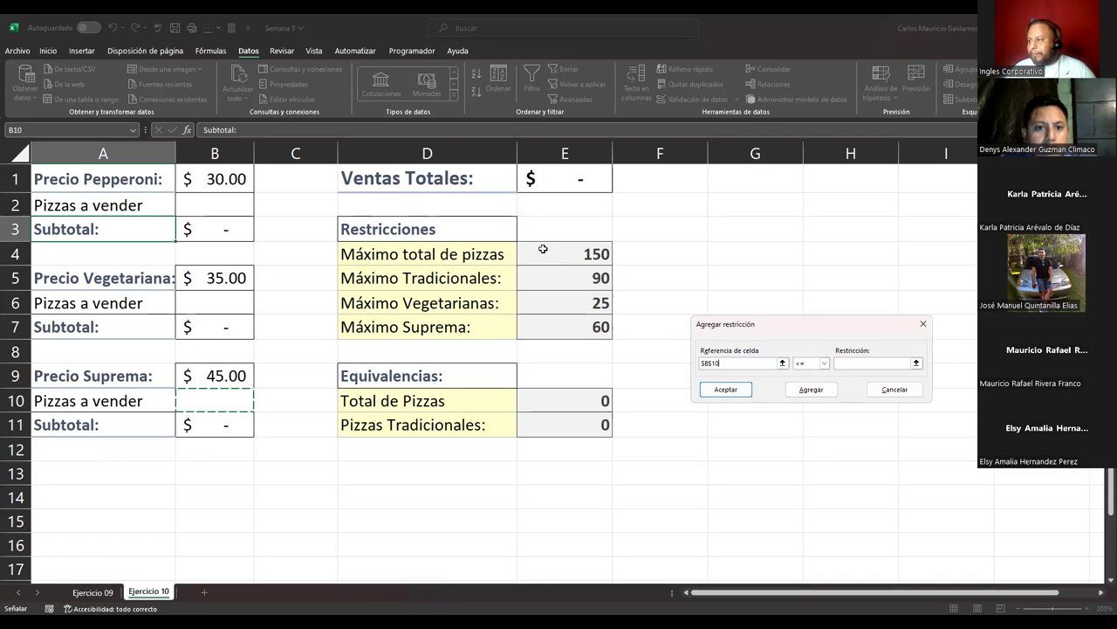
{"action": "key", "text": "Tab"}
{"action": "key", "text": "Tab"}
{"action": "left_click", "coordinate": [589, 256]}
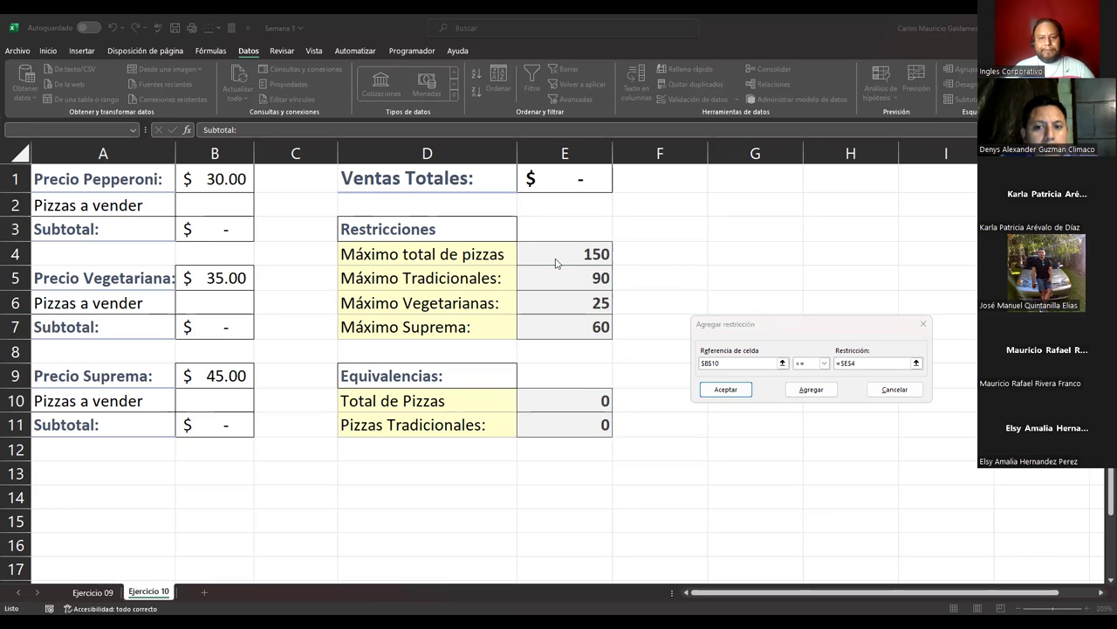
{"action": "left_click", "coordinate": [554, 255]}
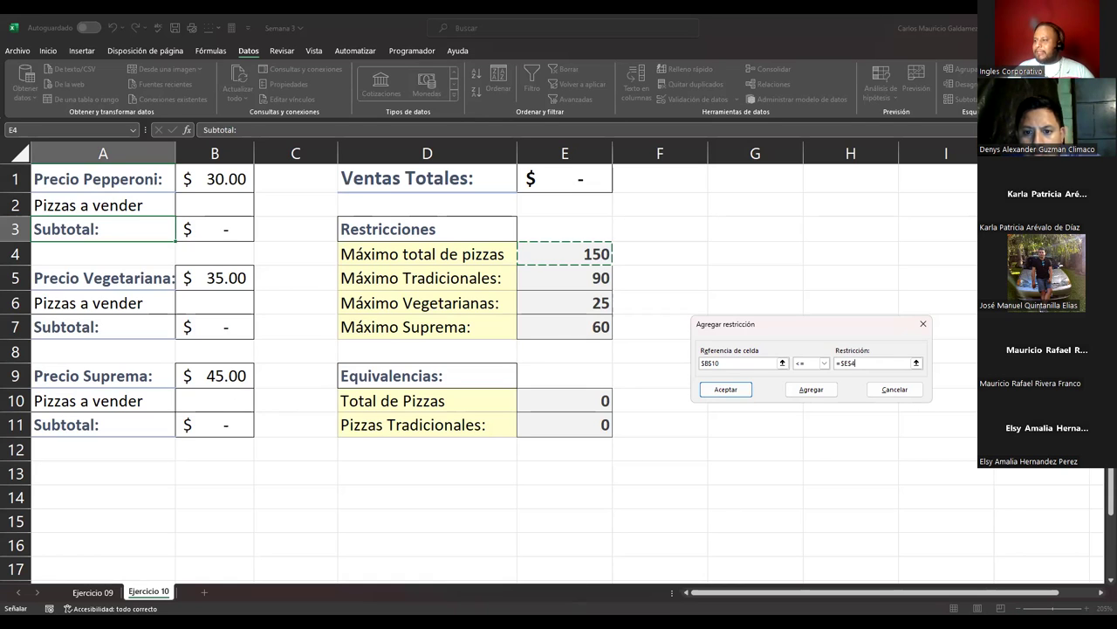
{"action": "key", "text": "alt+Tab"}
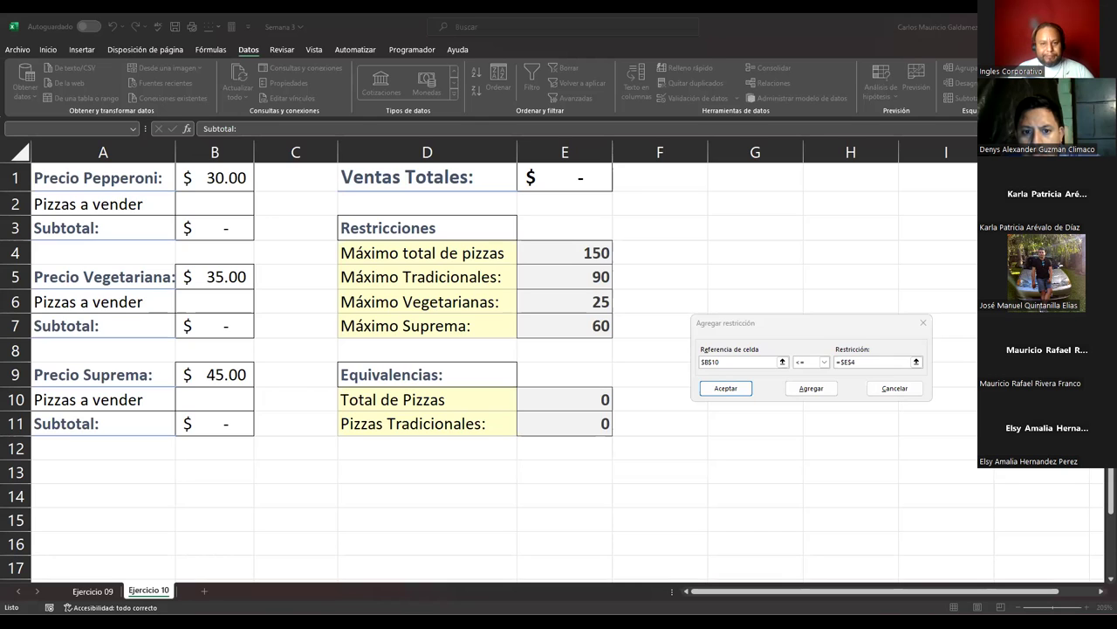
Replace the constraint's cell reference with Total de Pizzas in E10, limited to <= E4, and add the constraint.
{"action": "left_click", "coordinate": [729, 363]}
{"action": "key", "text": "BackSpace"}
{"action": "key", "text": "BackSpace"}
{"action": "key", "text": "BackSpace"}
{"action": "key", "text": "BackSpace"}
{"action": "key", "text": "BackSpace"}
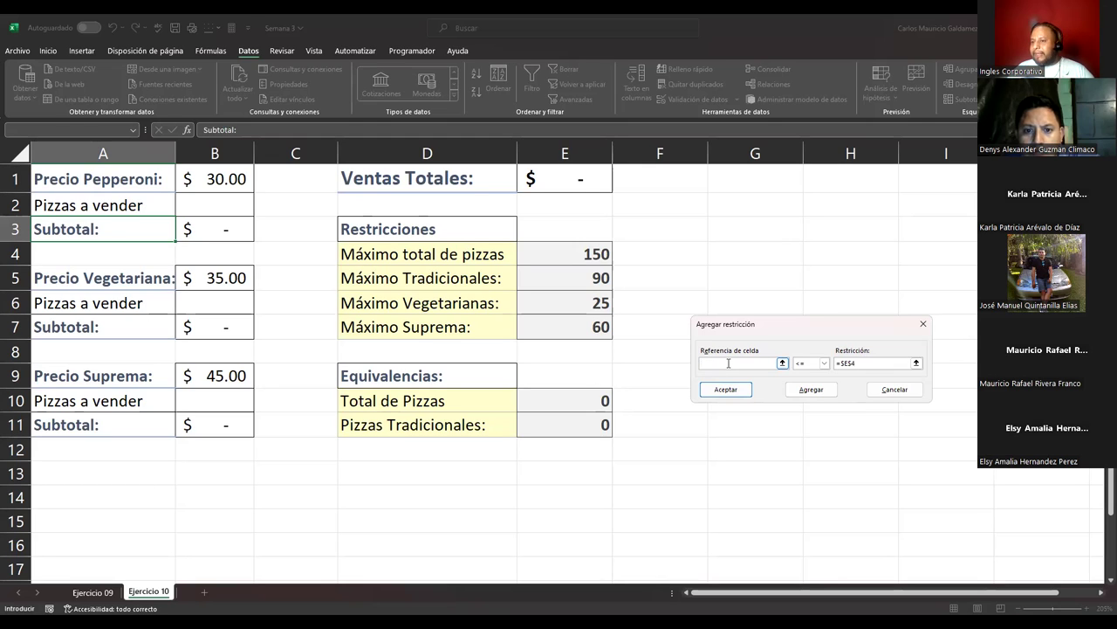
{"action": "left_click", "coordinate": [567, 402]}
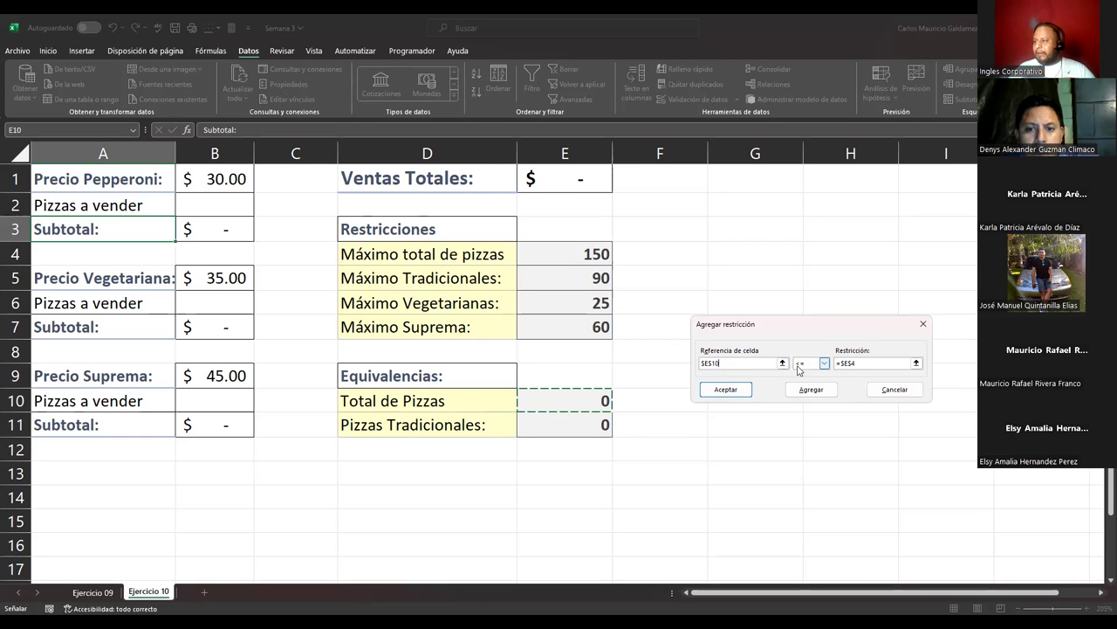
{"action": "left_click", "coordinate": [841, 365]}
{"action": "left_click", "coordinate": [830, 395]}
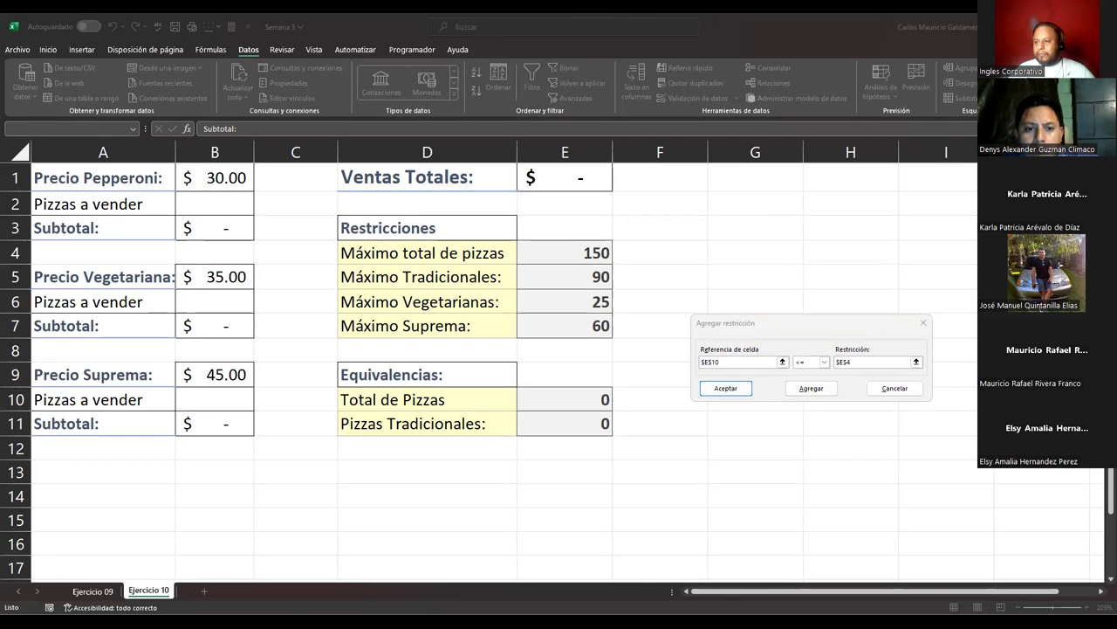
{"action": "left_click", "coordinate": [793, 399]}
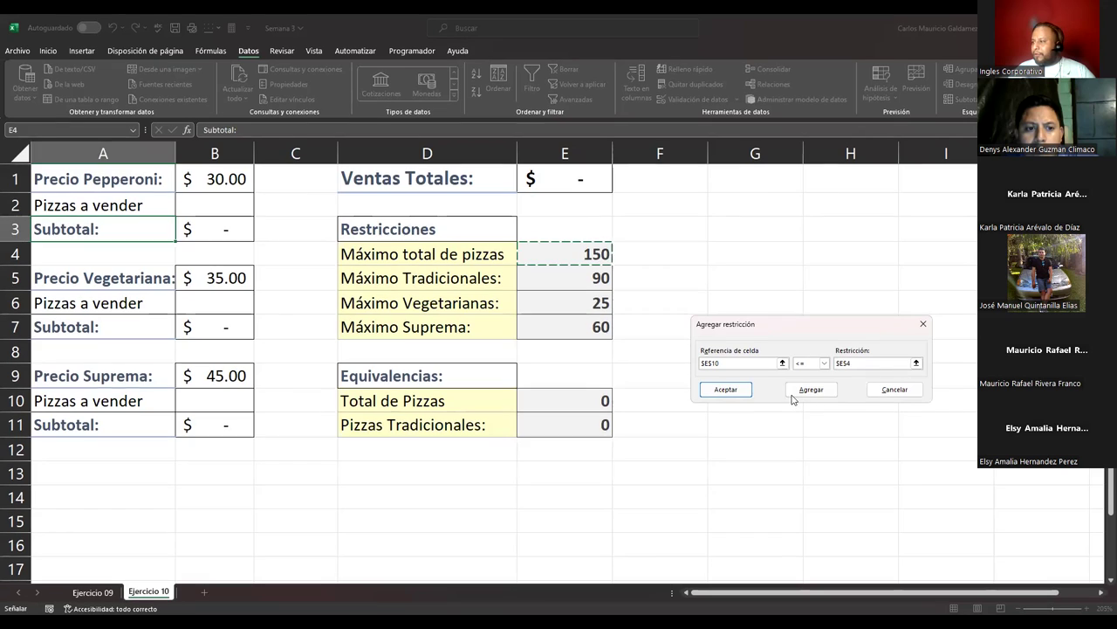
{"action": "left_click", "coordinate": [819, 397]}
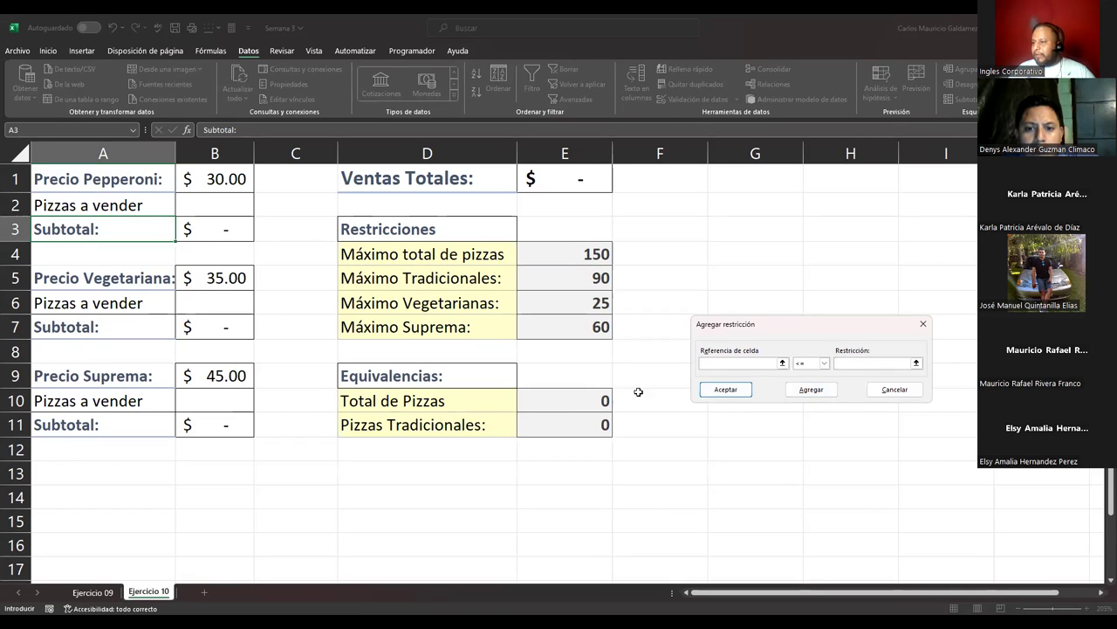
Add a last Solver constraint that keeps Pizzas Tradicionales in E11 <= the Máximo Tradicionales limit in E5, and return to the Solver parameters.
{"action": "left_click", "coordinate": [531, 427]}
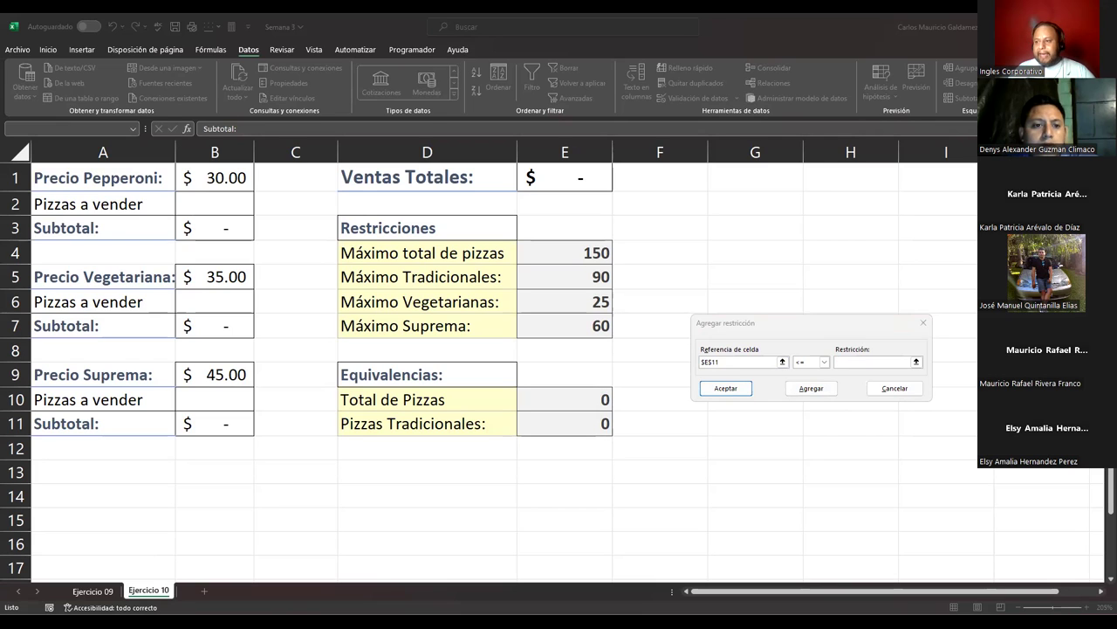
{"action": "left_click", "coordinate": [838, 365]}
{"action": "left_click", "coordinate": [838, 366]}
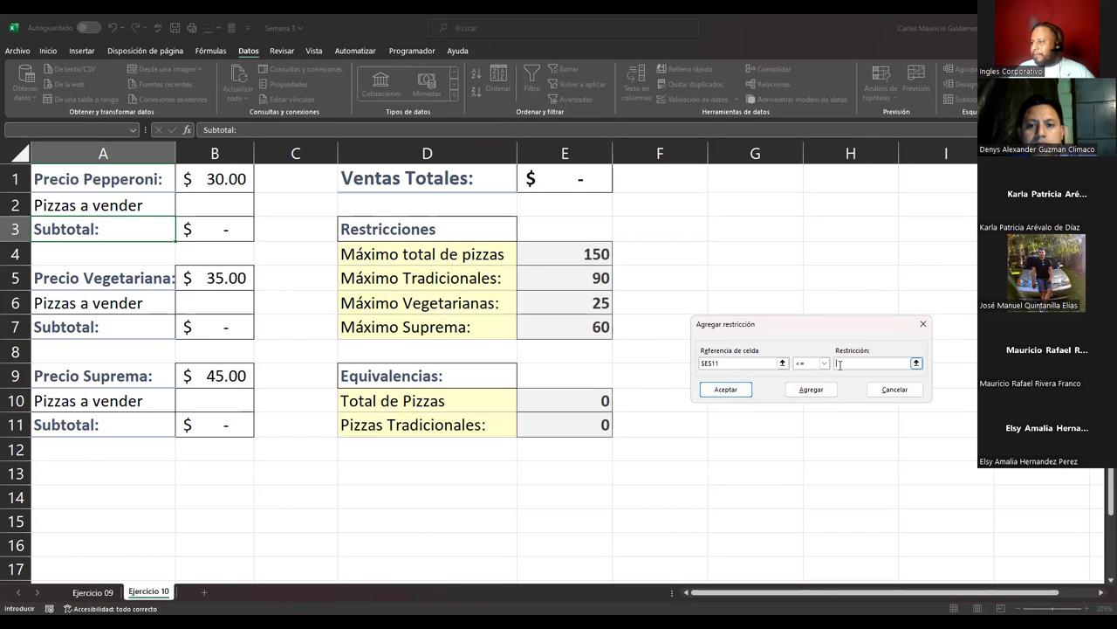
{"action": "left_click", "coordinate": [540, 279]}
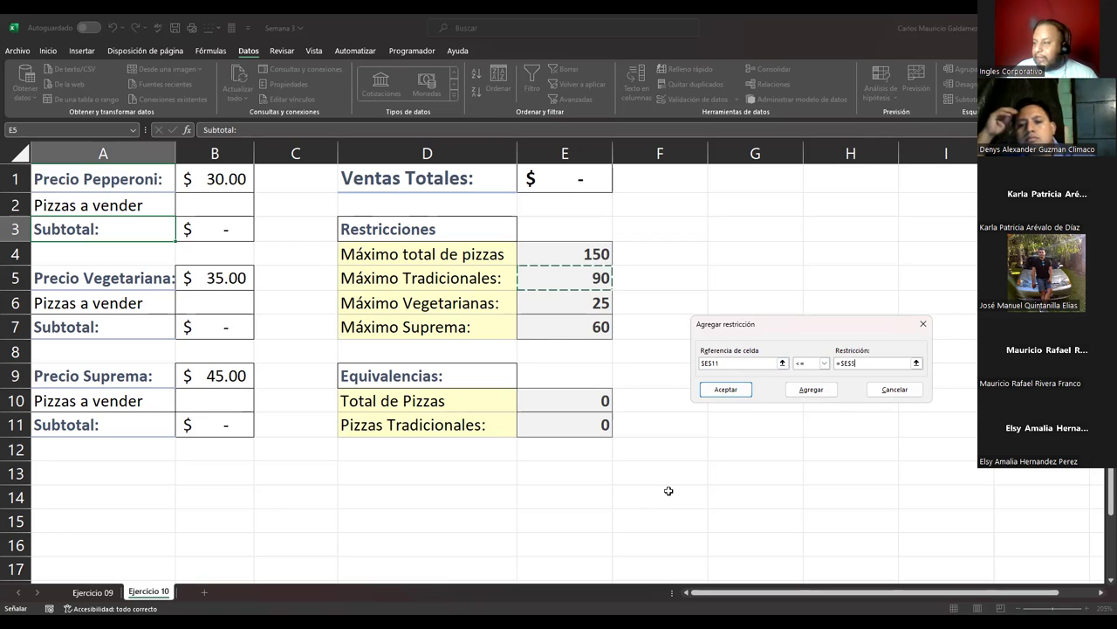
{"action": "left_click", "coordinate": [724, 391]}
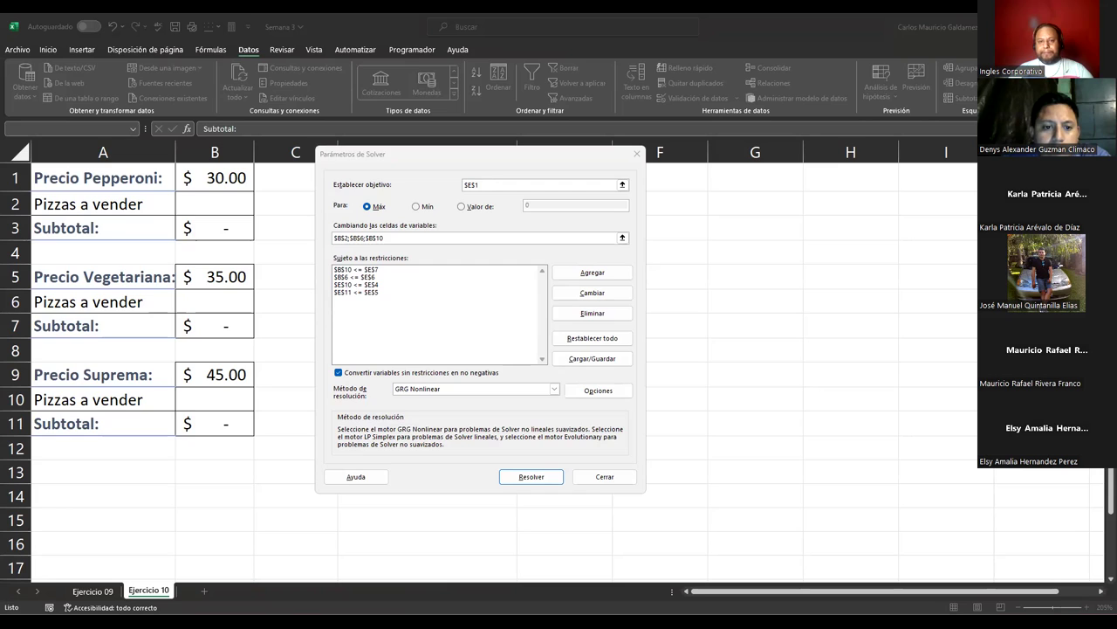
Move the Solver parameters clear of the data and solve the model with the GRG Nonlinear method.
{"action": "key", "text": "Escape"}
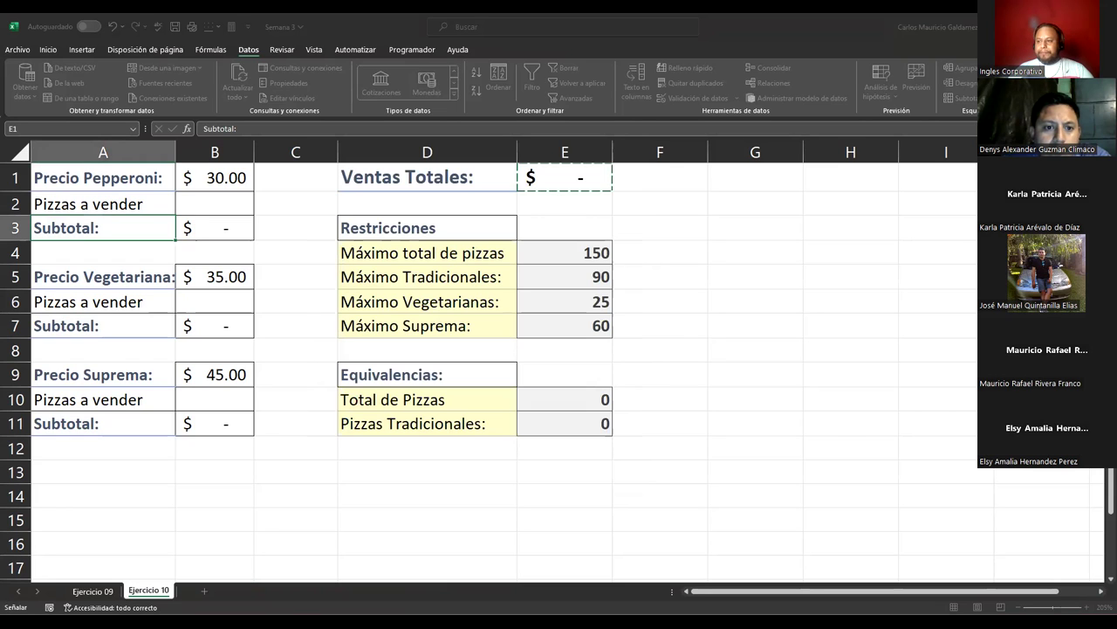
{"action": "key", "text": "Return"}
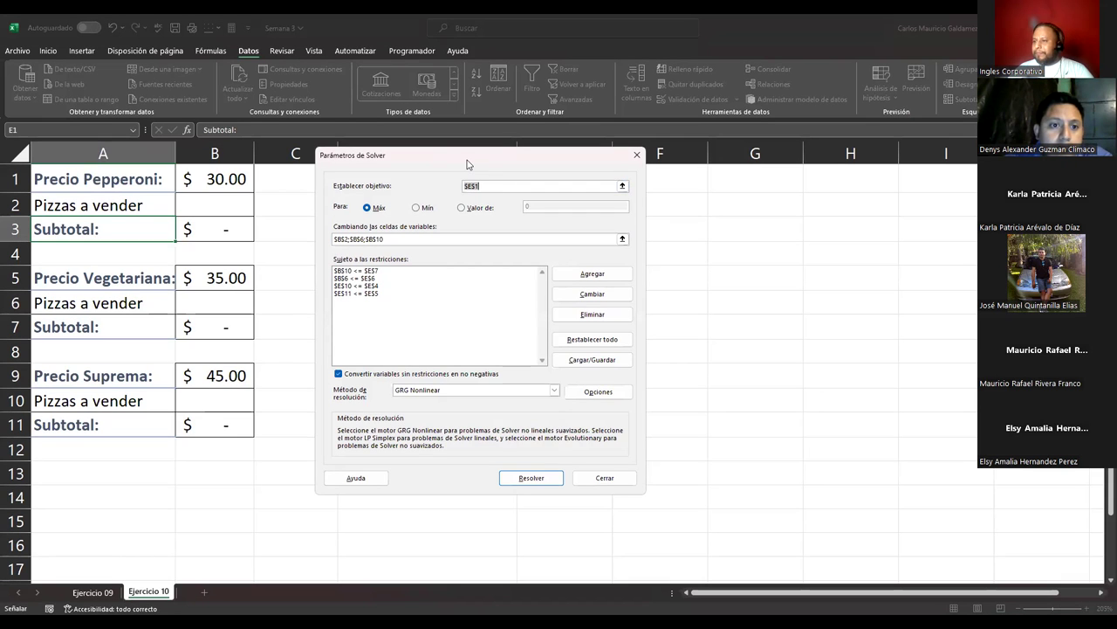
{"action": "left_click_drag", "start_coordinate": [467, 164], "coordinate": [827, 133]}
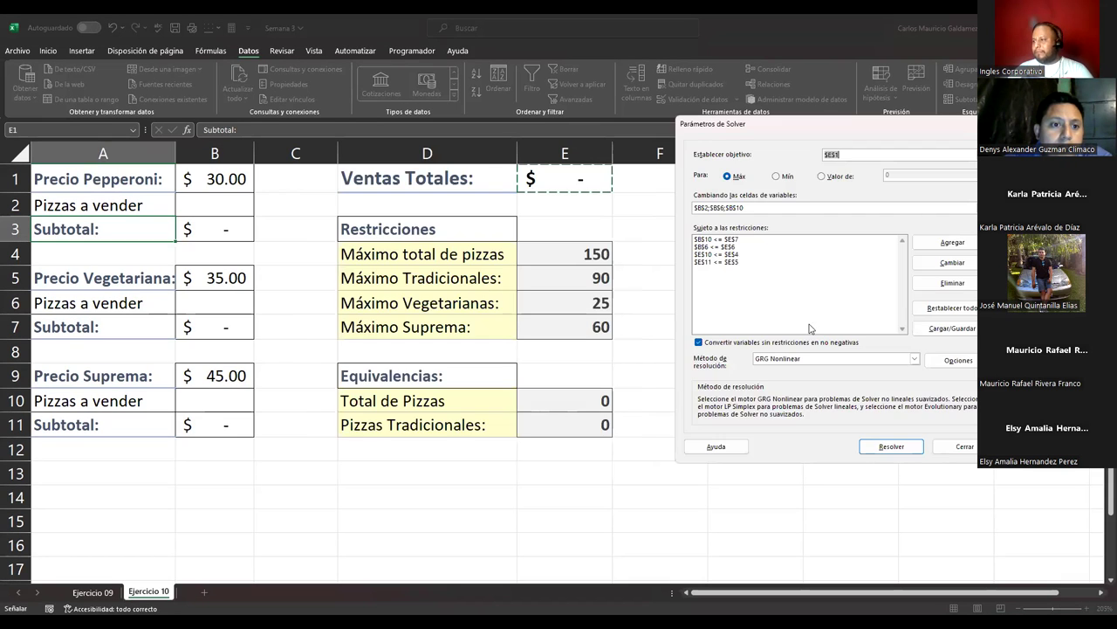
{"action": "left_click", "coordinate": [781, 360]}
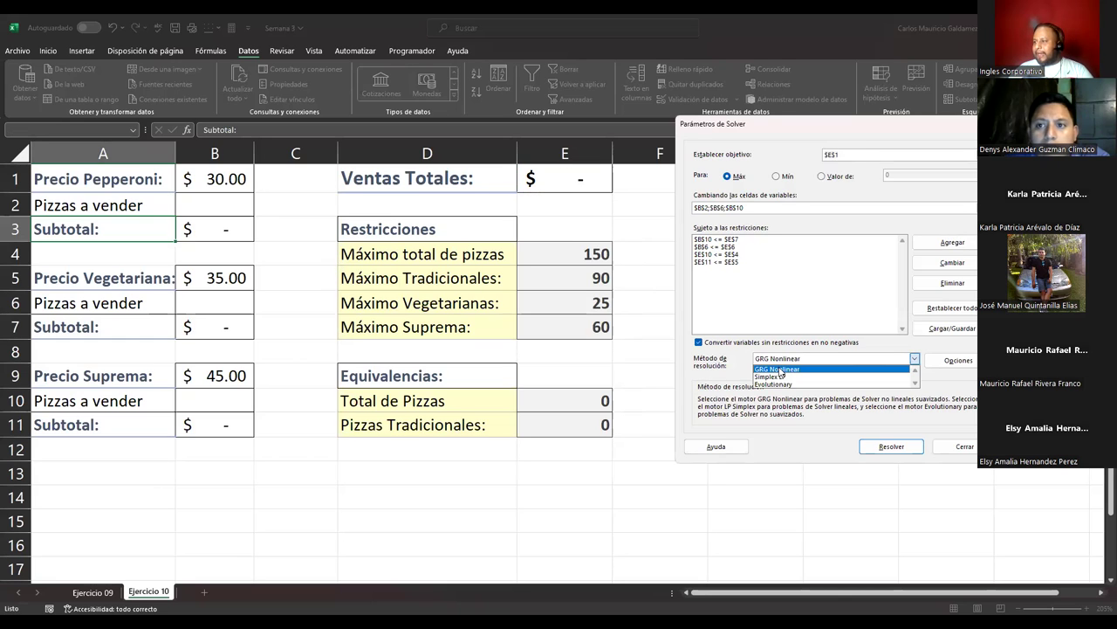
{"action": "left_click", "coordinate": [838, 447]}
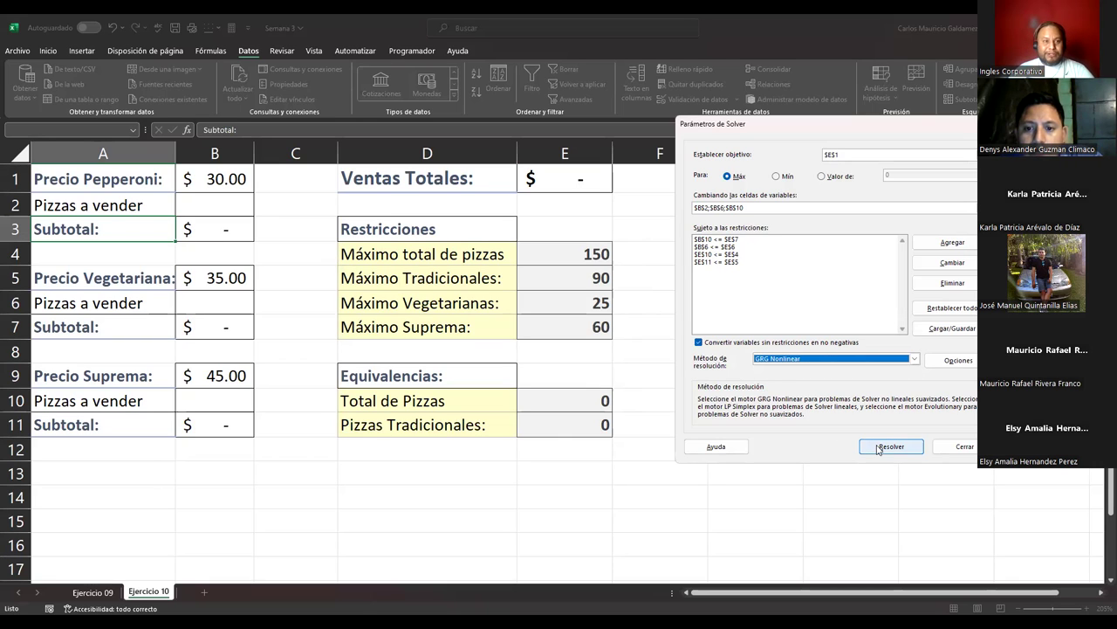
{"action": "left_click", "coordinate": [878, 449]}
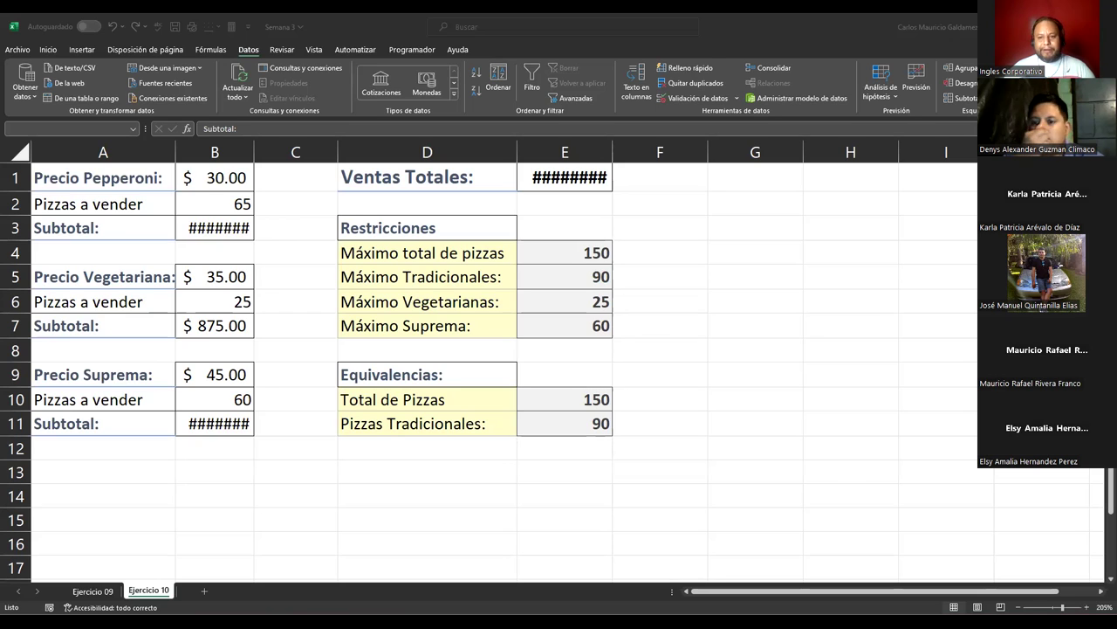
{"action": "key", "text": "alt+Tab"}
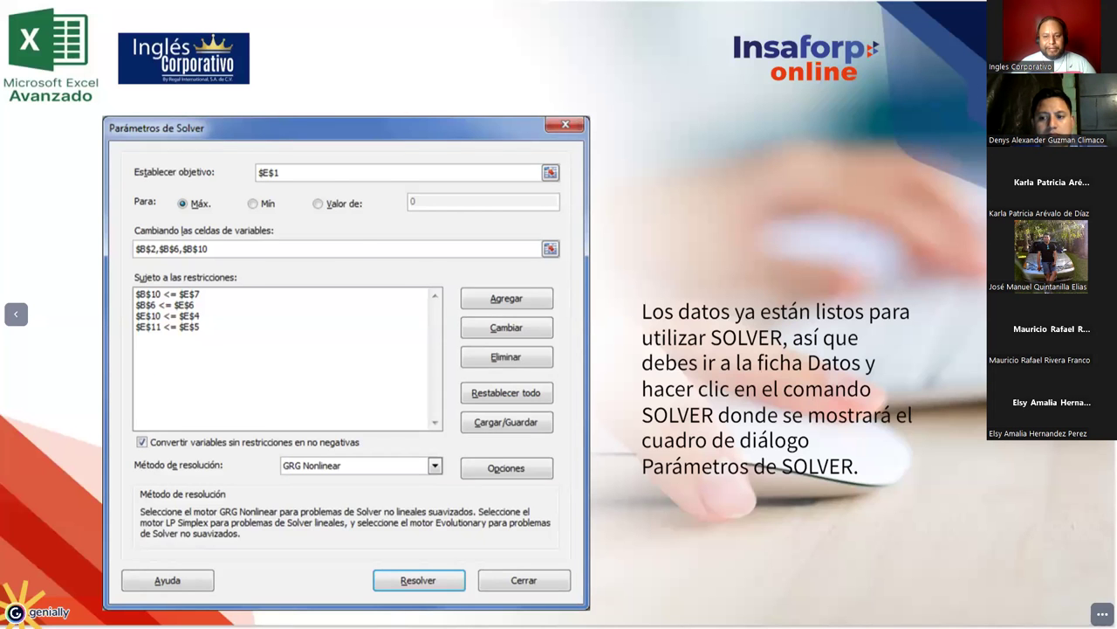
{"action": "key", "text": "alt+Tab"}
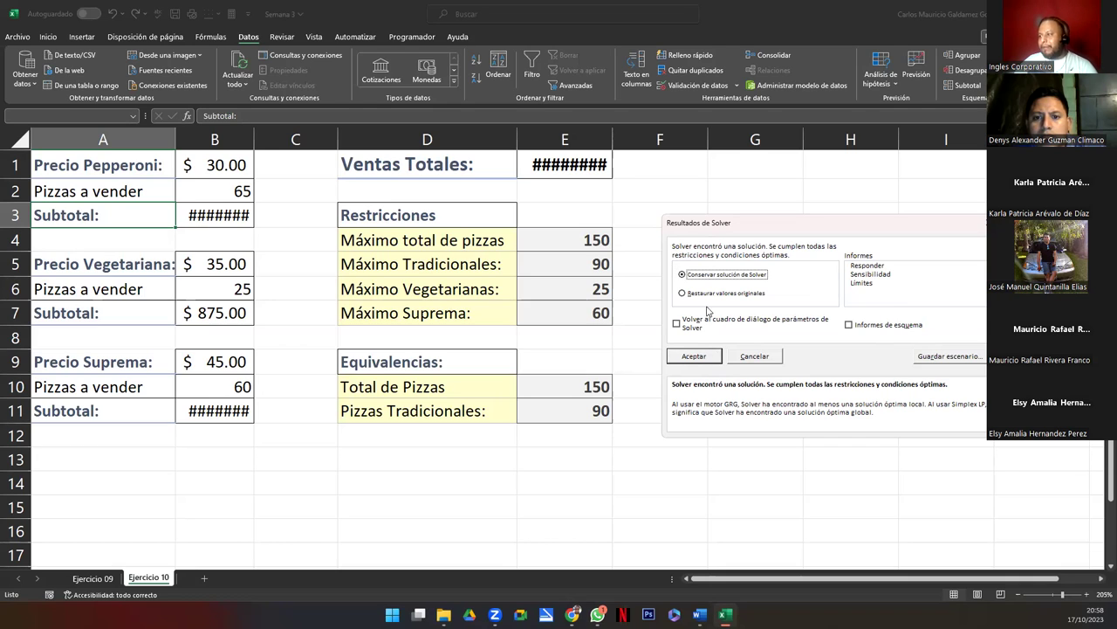
Keep the Solver solution and autofit the widths of columns B and E to show their amounts in full.
{"action": "left_click", "coordinate": [703, 359]}
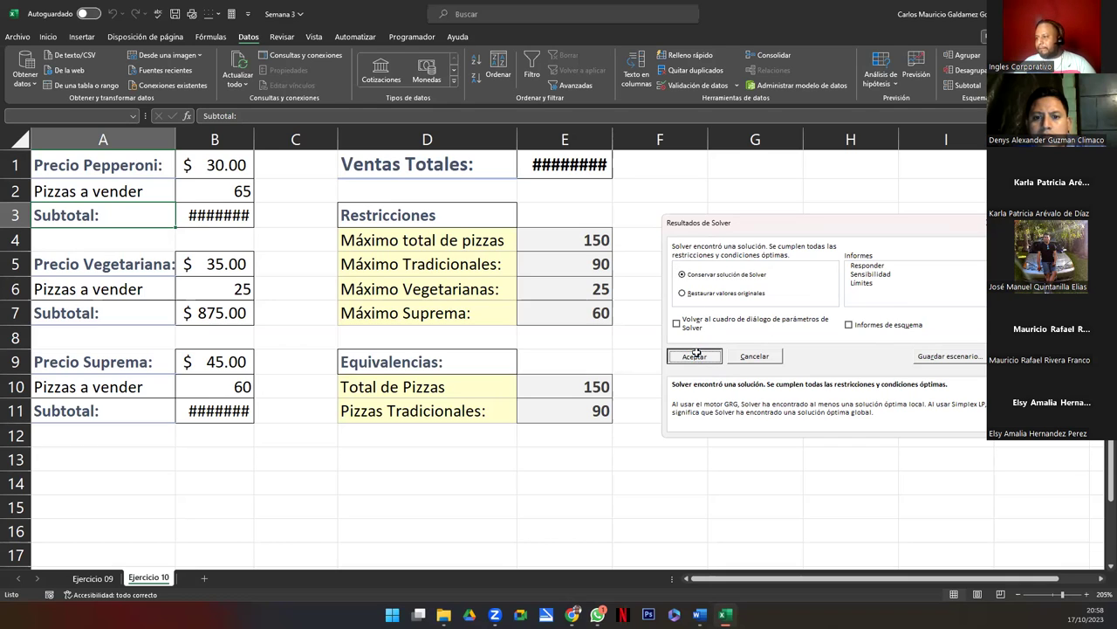
{"action": "double_click", "coordinate": [254, 139]}
{"action": "double_click", "coordinate": [625, 145]}
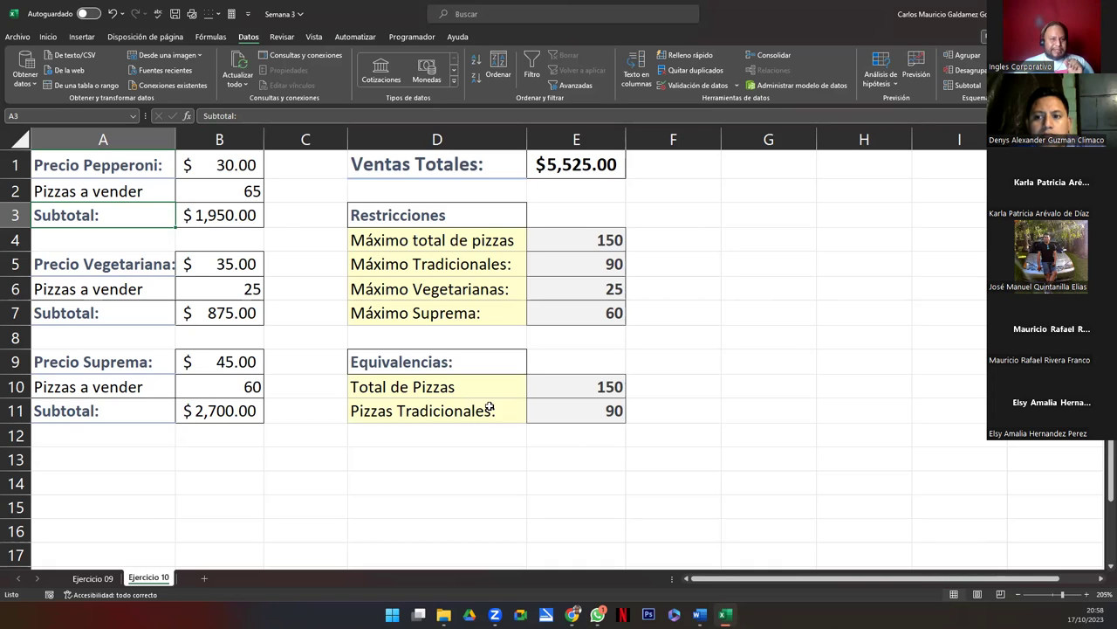
Examine the Ventas Totales formula in E1 and the contents of the Pizzas a vender cells B2, B6 and B10.
{"action": "left_click", "coordinate": [543, 168]}
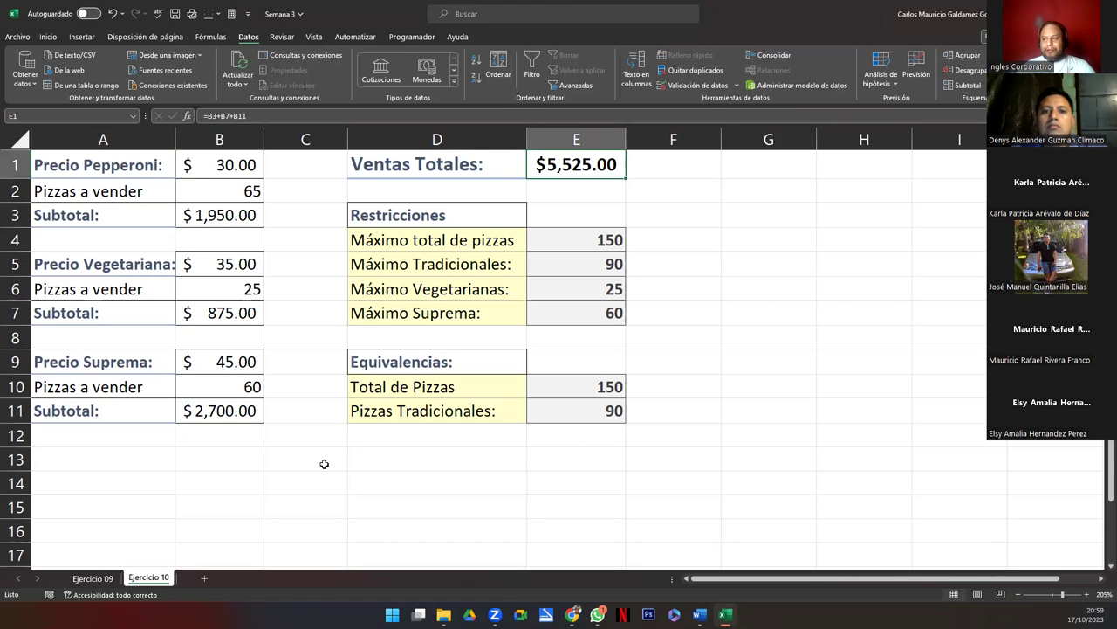
{"action": "left_click", "coordinate": [192, 191]}
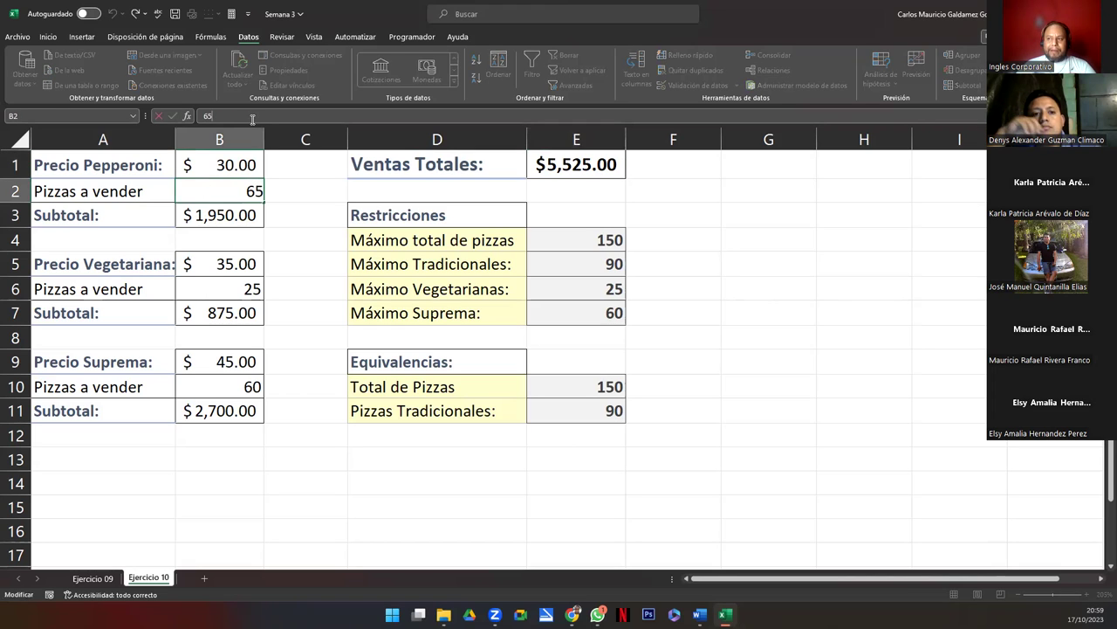
{"action": "left_click", "coordinate": [218, 283]}
{"action": "double_click", "coordinate": [257, 289]}
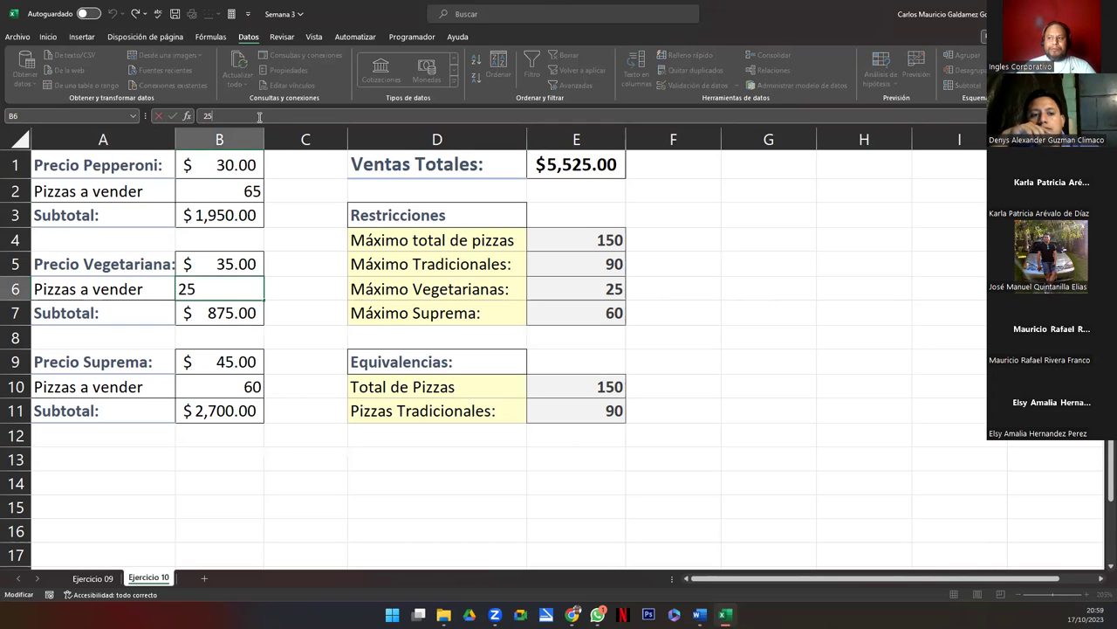
{"action": "left_click", "coordinate": [229, 391]}
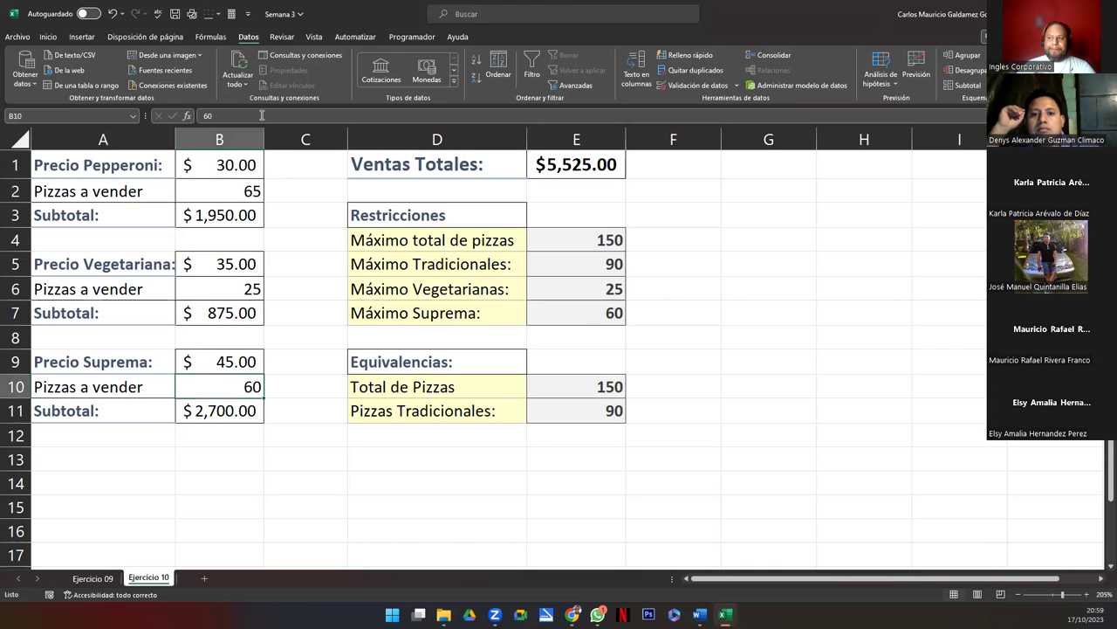
{"action": "key", "text": "F2"}
{"action": "left_click", "coordinate": [218, 186]}
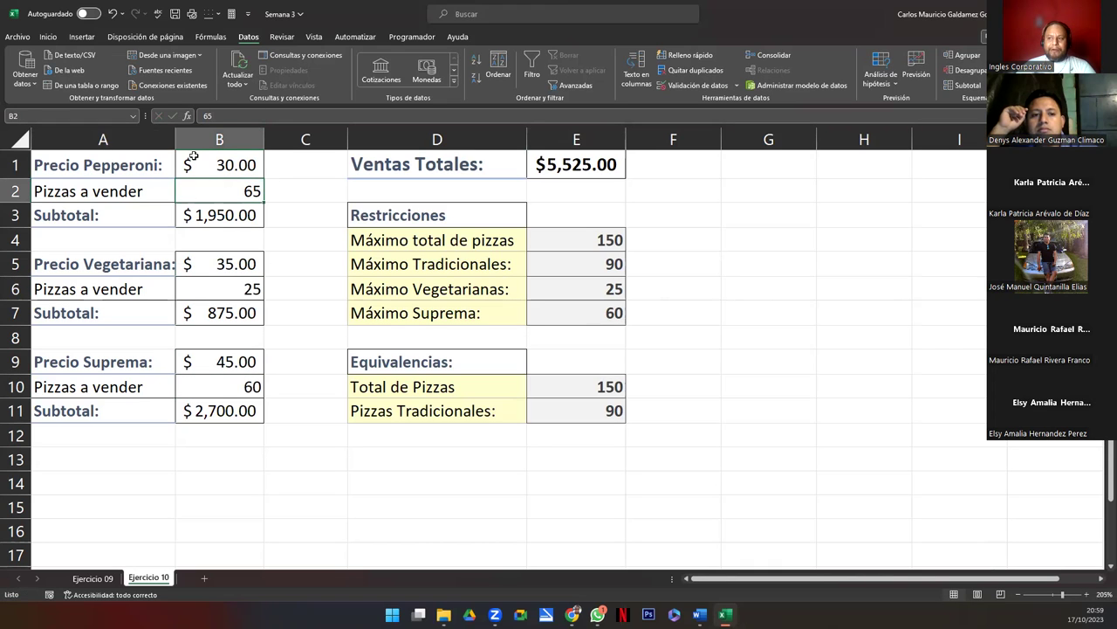
{"action": "left_click", "coordinate": [215, 289]}
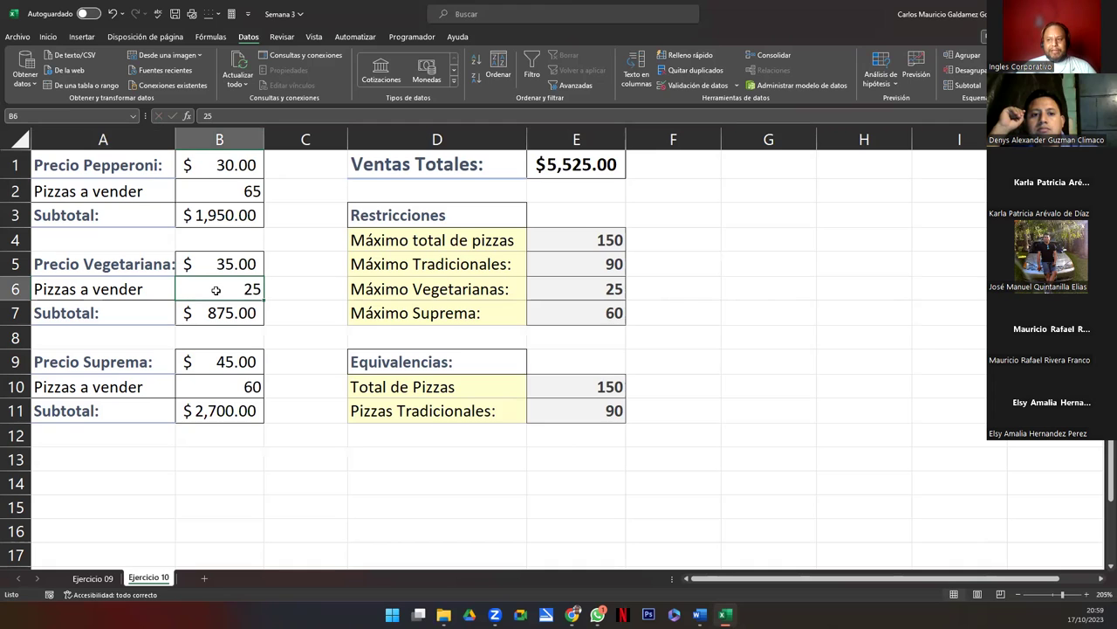
{"action": "key", "text": "F2"}
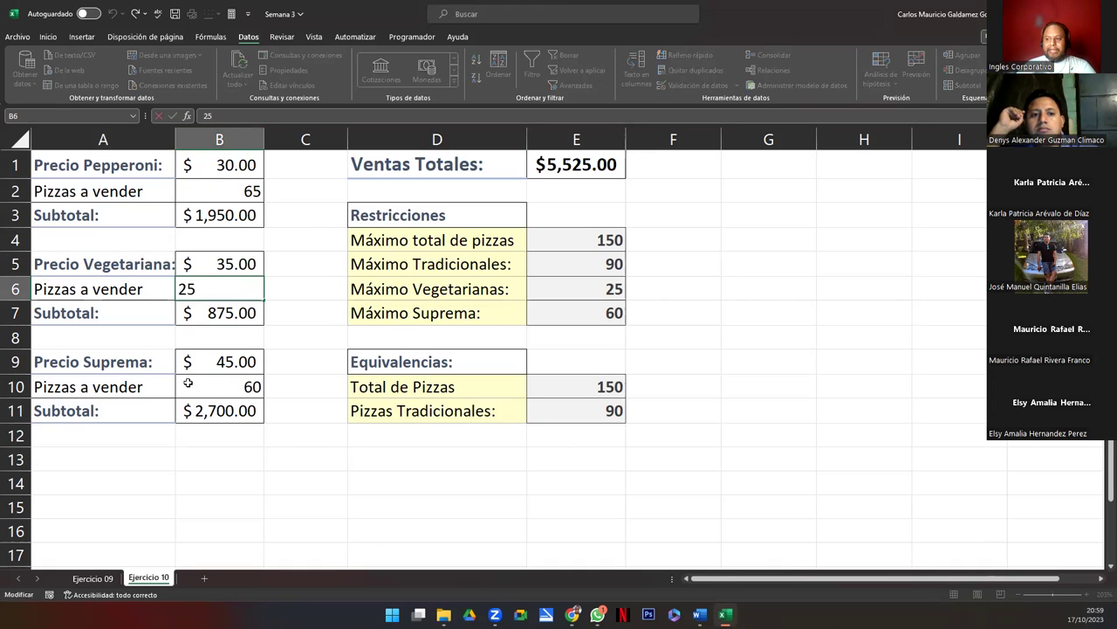
{"action": "left_click", "coordinate": [187, 383]}
{"action": "key", "text": "F2"}
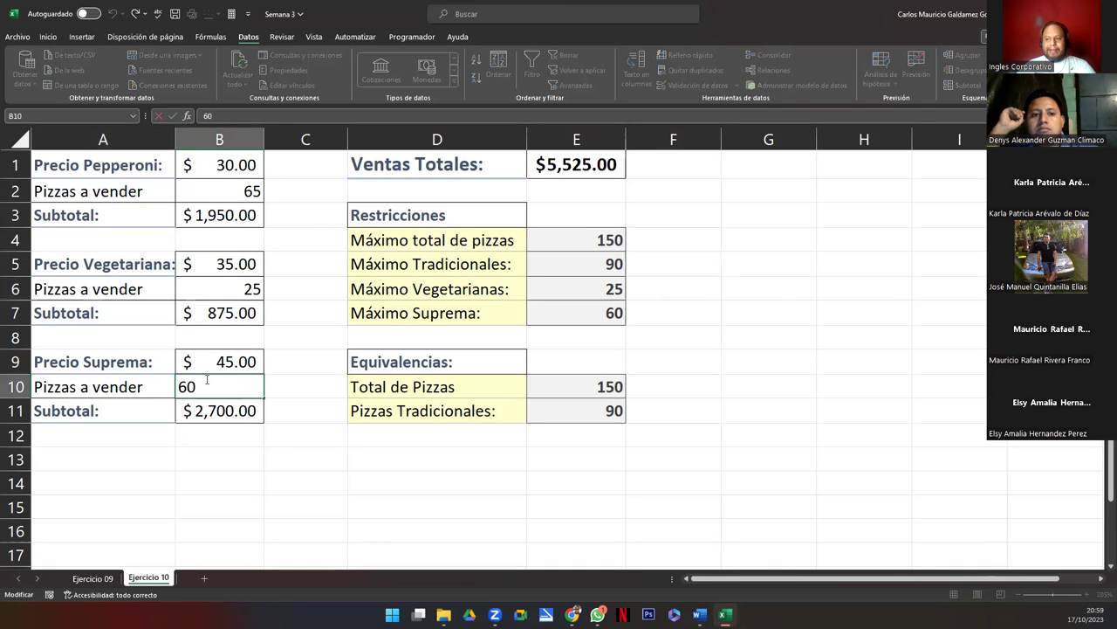
{"action": "left_click", "coordinate": [289, 404]}
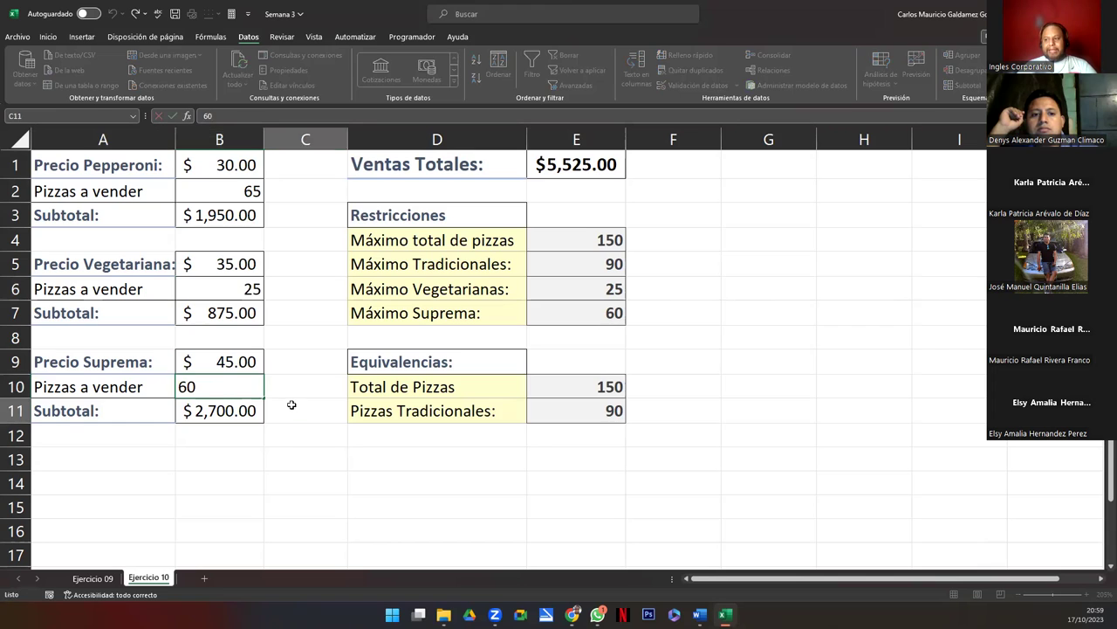
Examine the Pizzas a vender cells B10, B6 and B2 against the Restricciones limits in E4:E7 and the Equivalencias in E10:E11.
{"action": "left_click", "coordinate": [226, 385]}
{"action": "left_click", "coordinate": [225, 288]}
{"action": "left_click", "coordinate": [220, 199]}
{"action": "left_click_drag", "start_coordinate": [589, 239], "coordinate": [594, 321]}
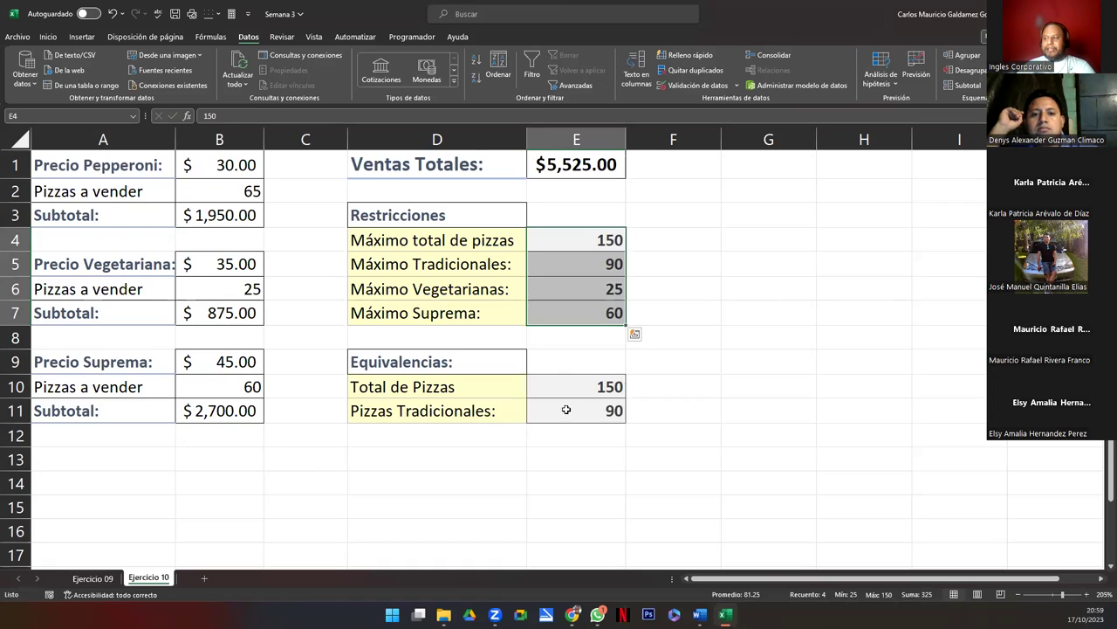
{"action": "left_click_drag", "start_coordinate": [584, 392], "coordinate": [578, 417]}
{"action": "left_click", "coordinate": [568, 463]}
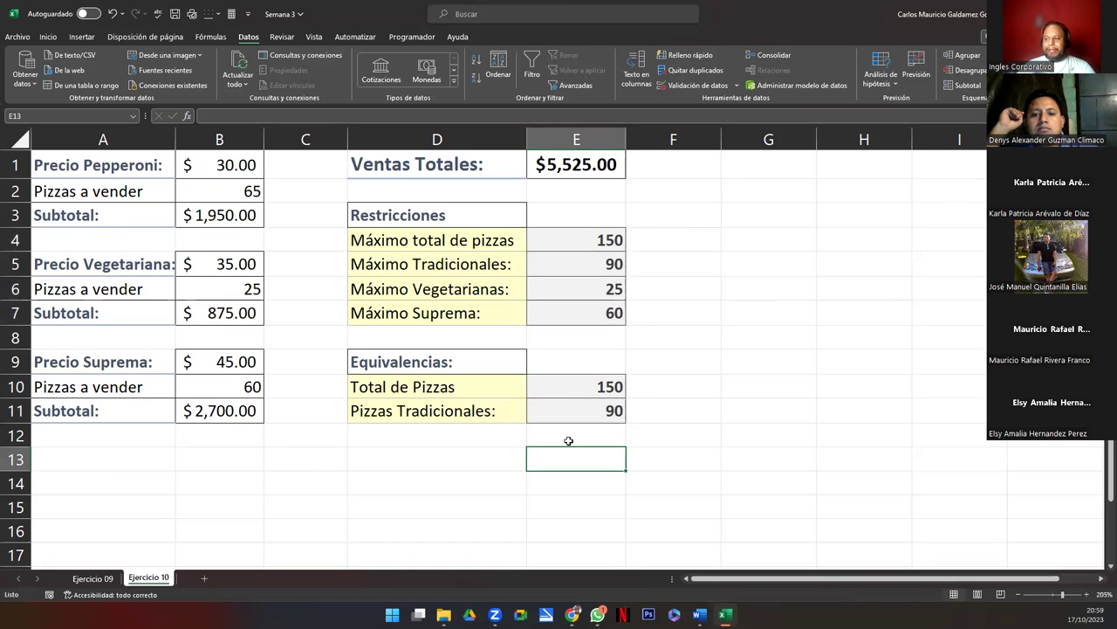
Compare Total de Pizzas in E10 with the sum of the Pizzas a vender cells B2, B6 and B10.
{"action": "left_click", "coordinate": [553, 386]}
{"action": "left_click", "coordinate": [229, 189]}
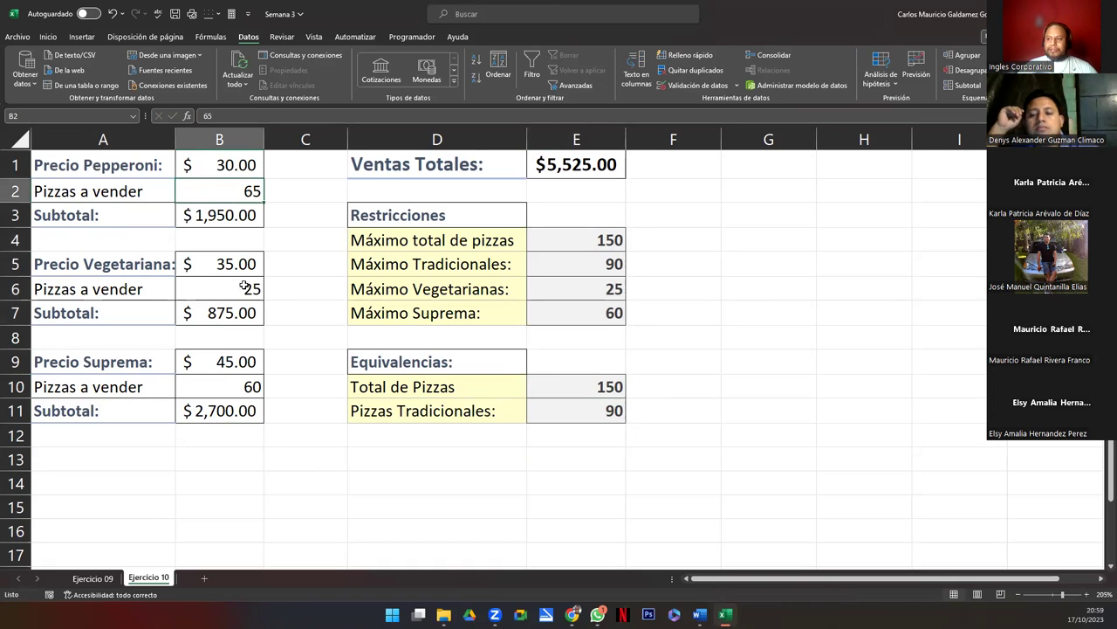
{"action": "left_click", "coordinate": [240, 289], "text": "ctrl"}
{"action": "left_click", "coordinate": [207, 385], "text": "ctrl"}
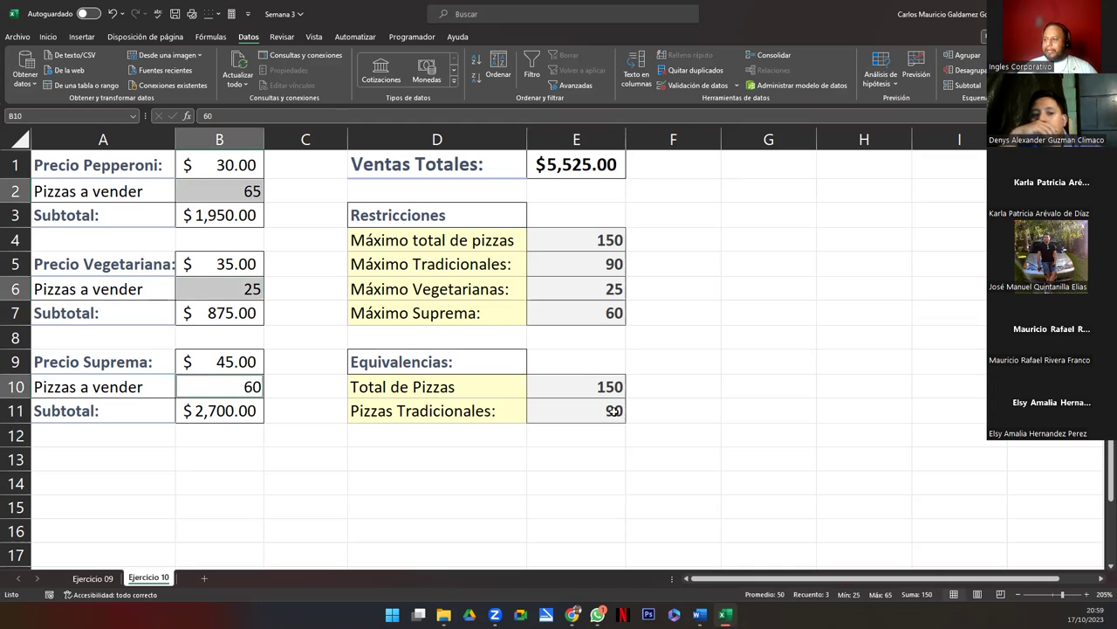
Compare Pizzas Tradicionales in E11 with the sum of the Pepperoni and Vegetariana quantities in B2 and B6.
{"action": "left_click", "coordinate": [614, 412]}
{"action": "left_click", "coordinate": [243, 193]}
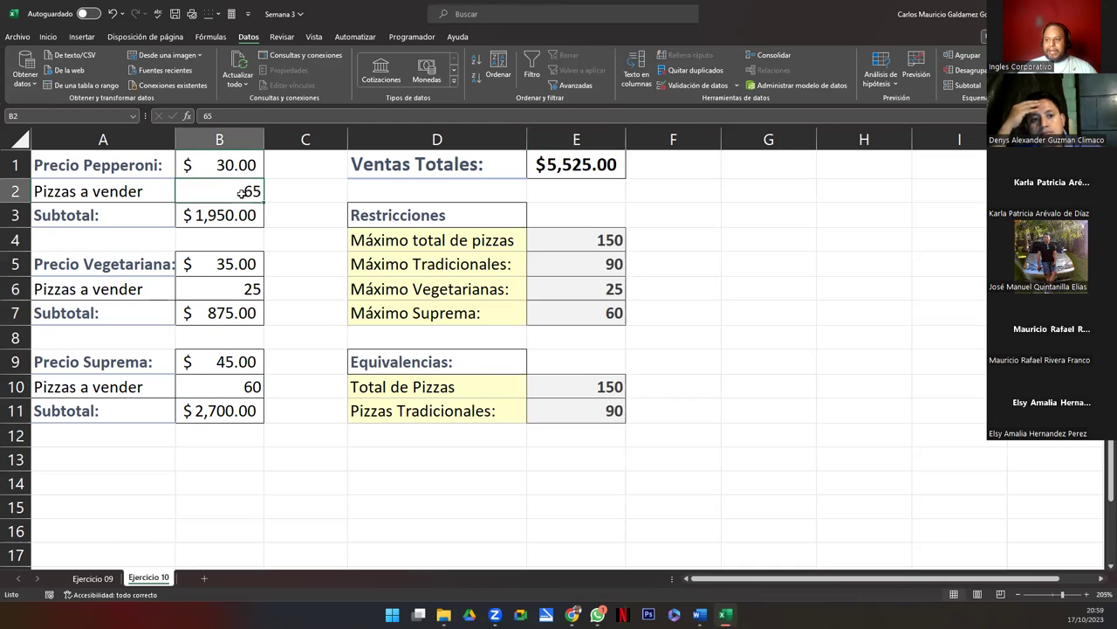
{"action": "left_click", "coordinate": [229, 288], "text": "ctrl"}
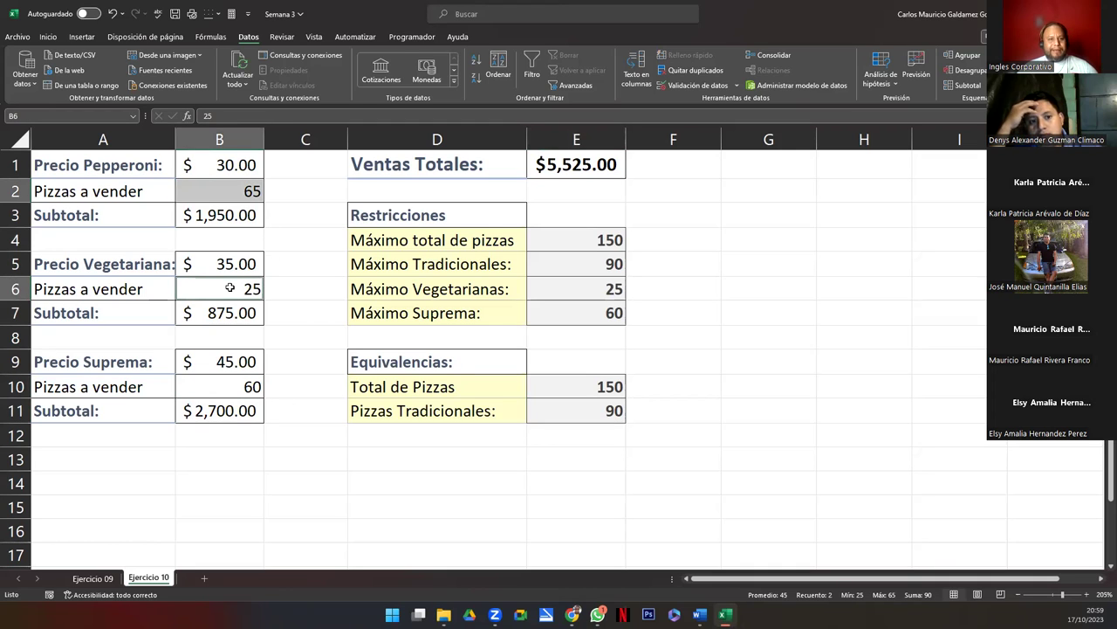
{"action": "left_click", "coordinate": [439, 322]}
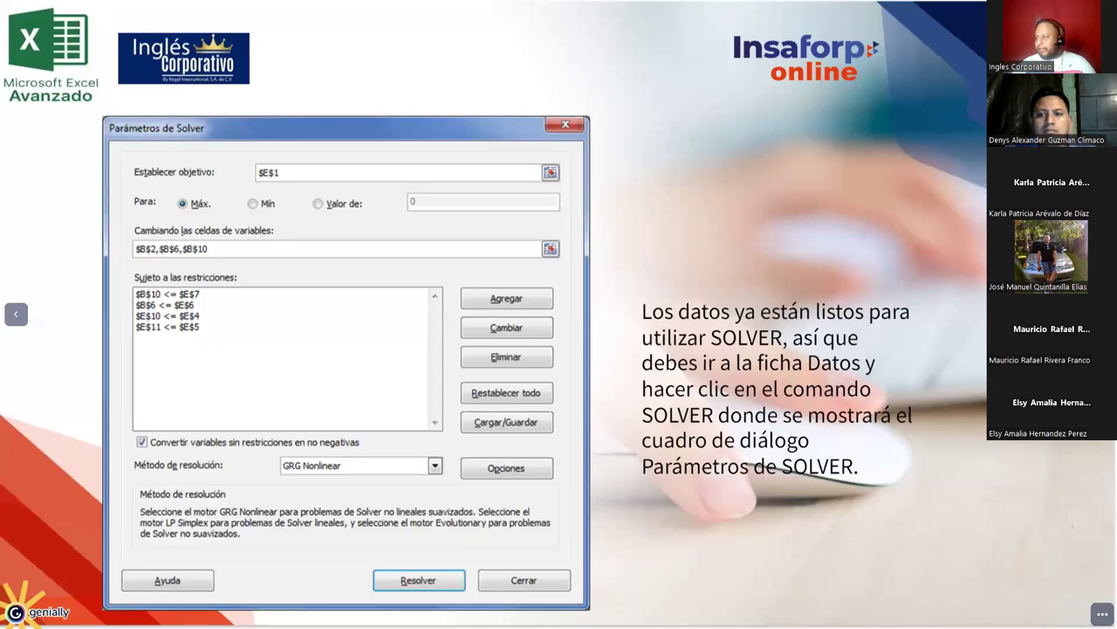
{"action": "key", "text": "Right"}
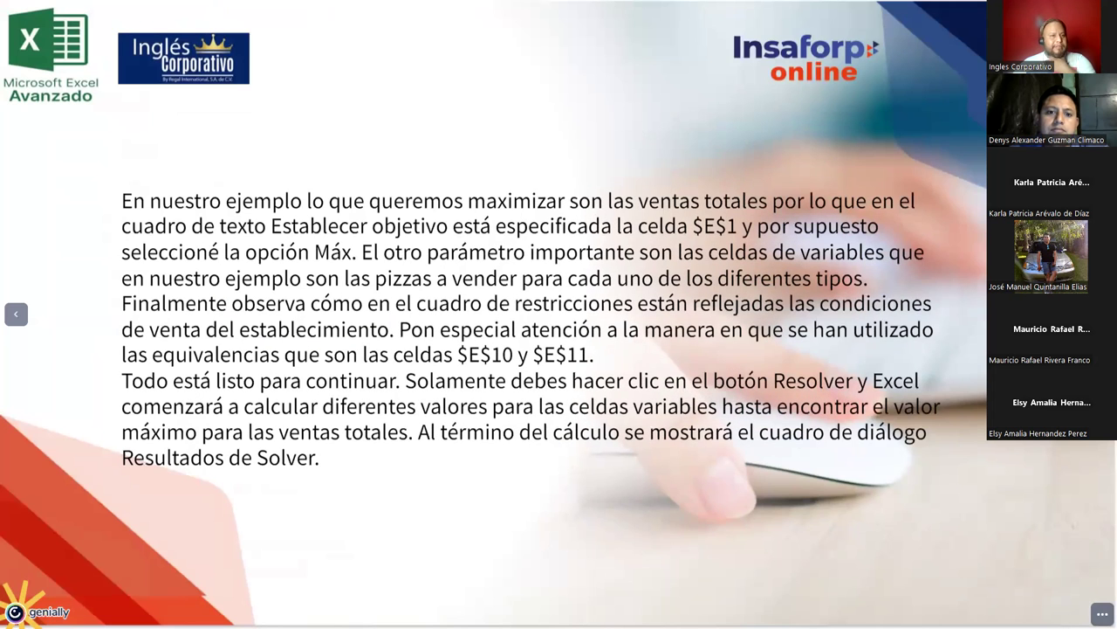
{"action": "key", "text": "Right"}
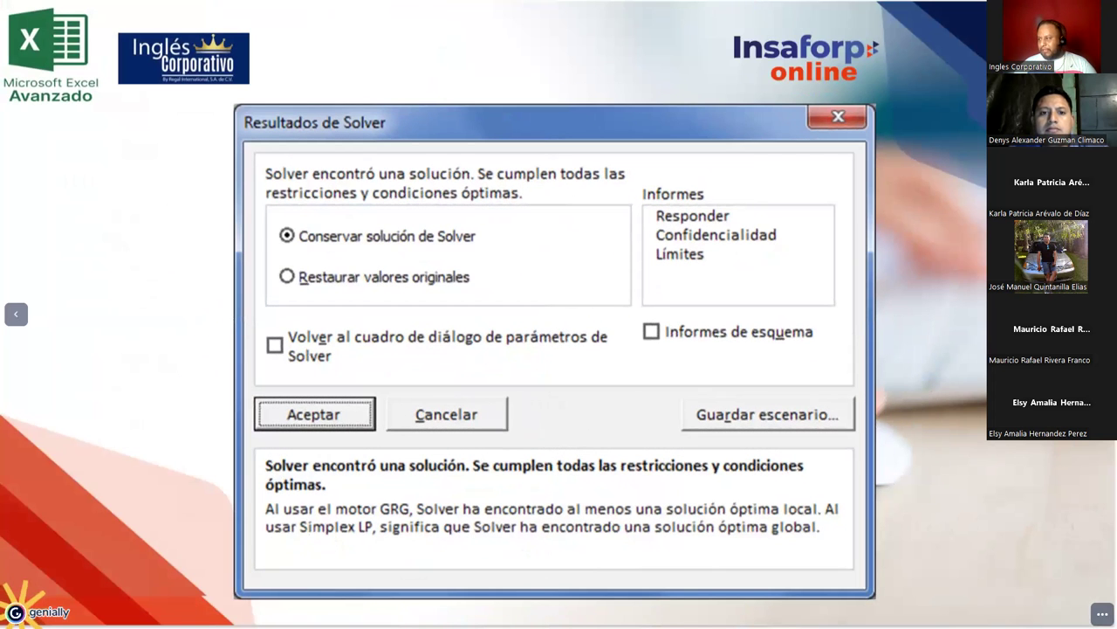
{"action": "key", "text": "Right"}
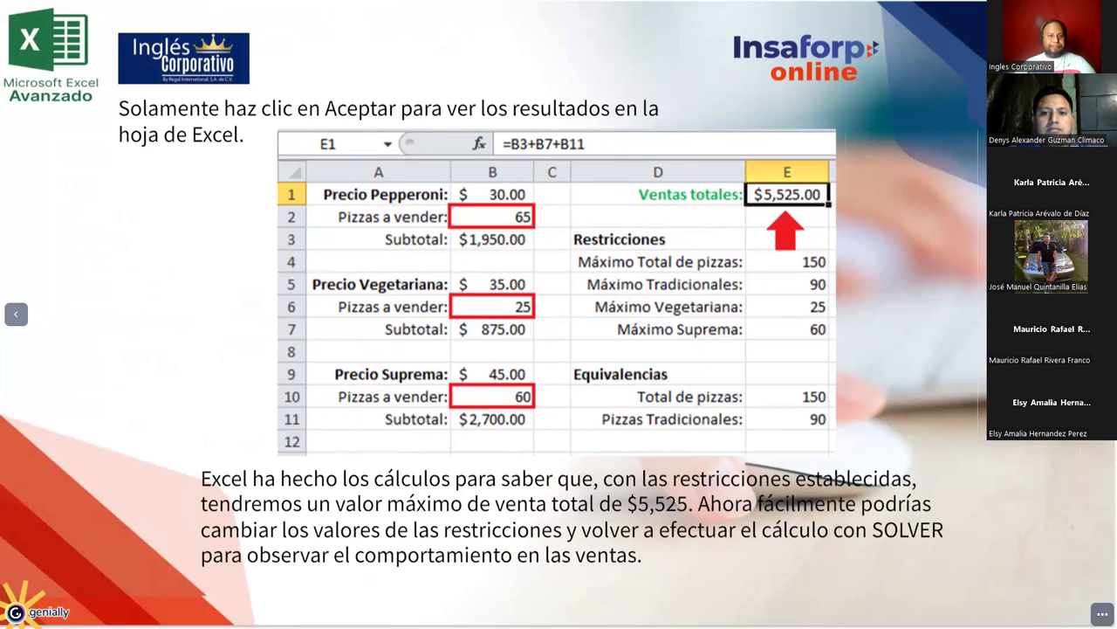
{"action": "key", "text": "Right"}
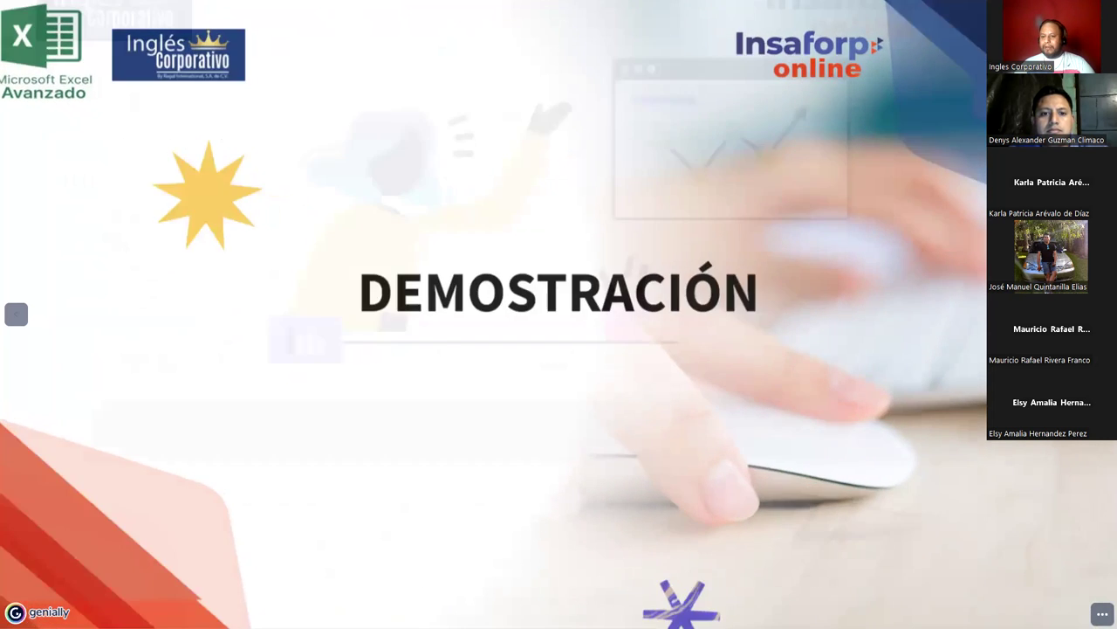
{"action": "key", "text": "Right"}
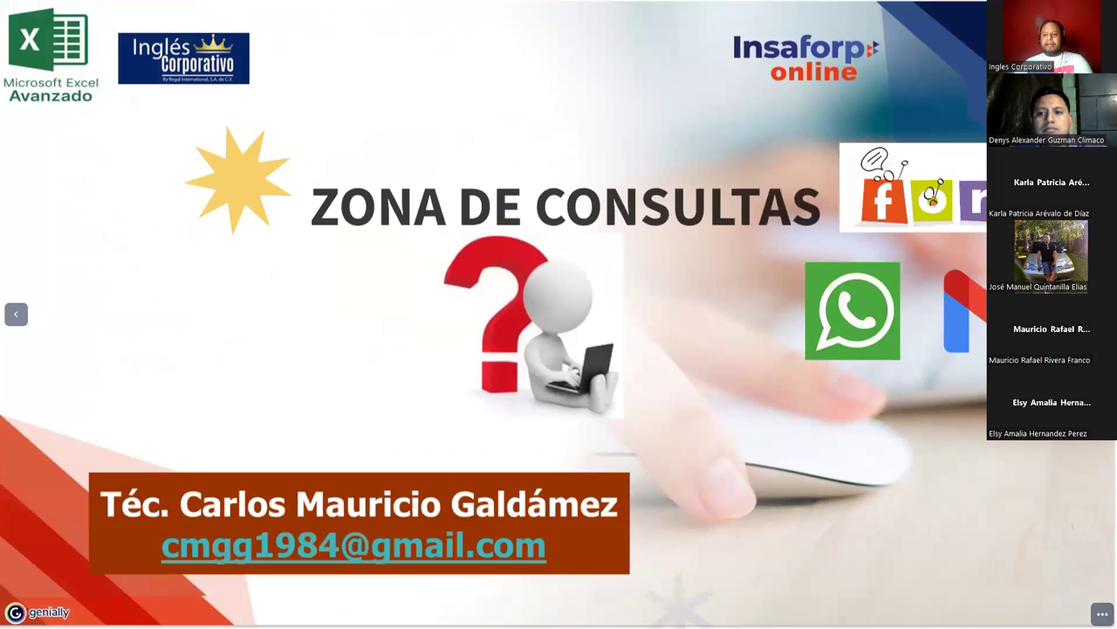
{"action": "key", "text": "Right"}
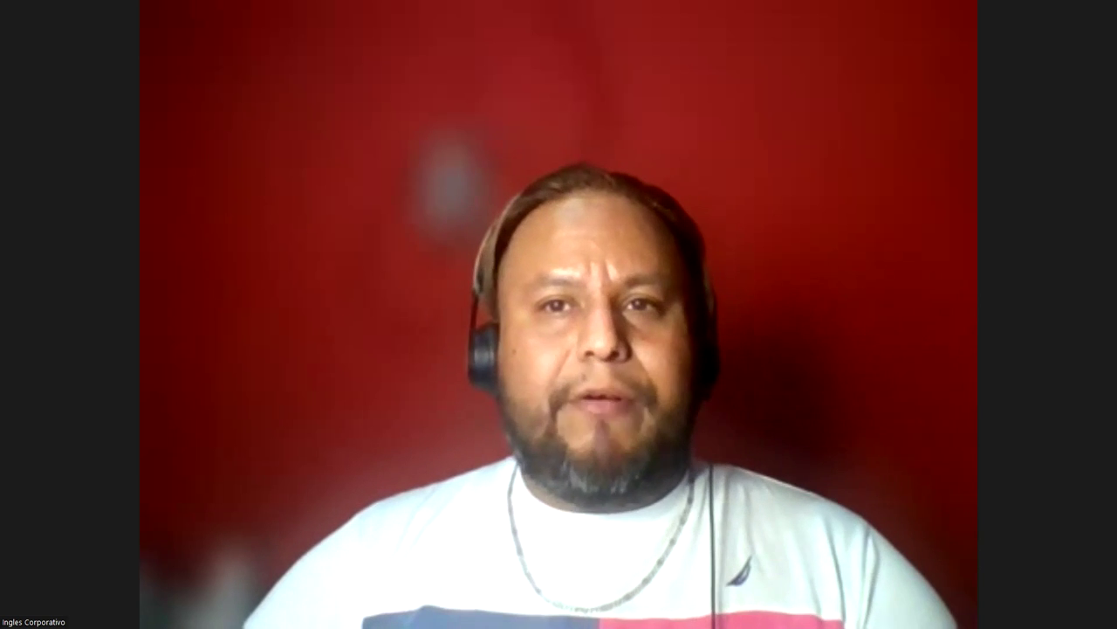
{"action": "key", "text": "alt+F2"}
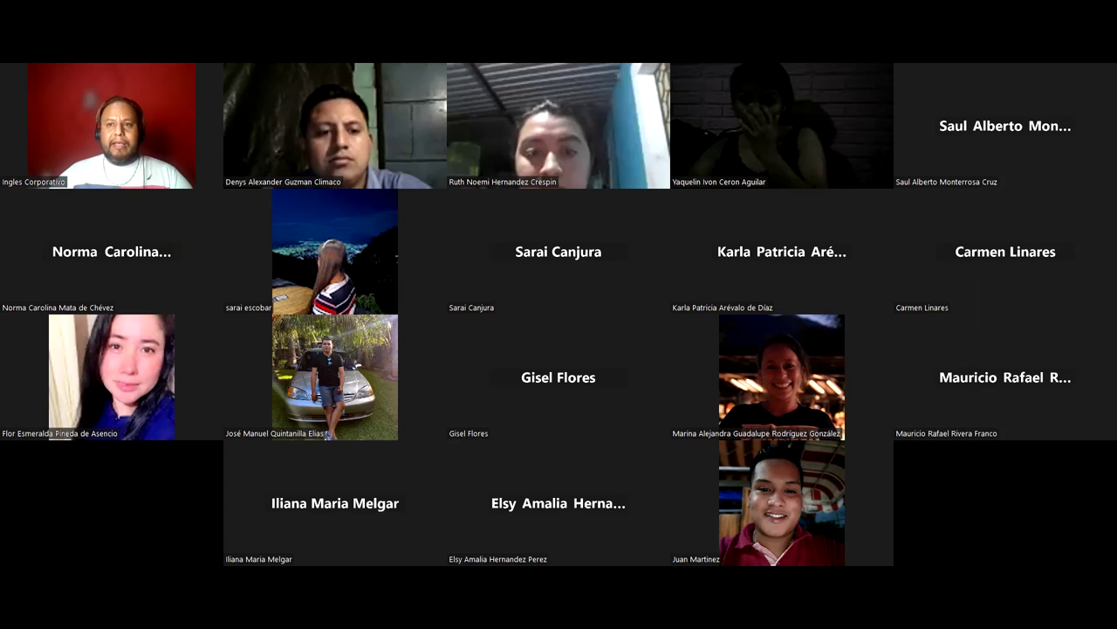